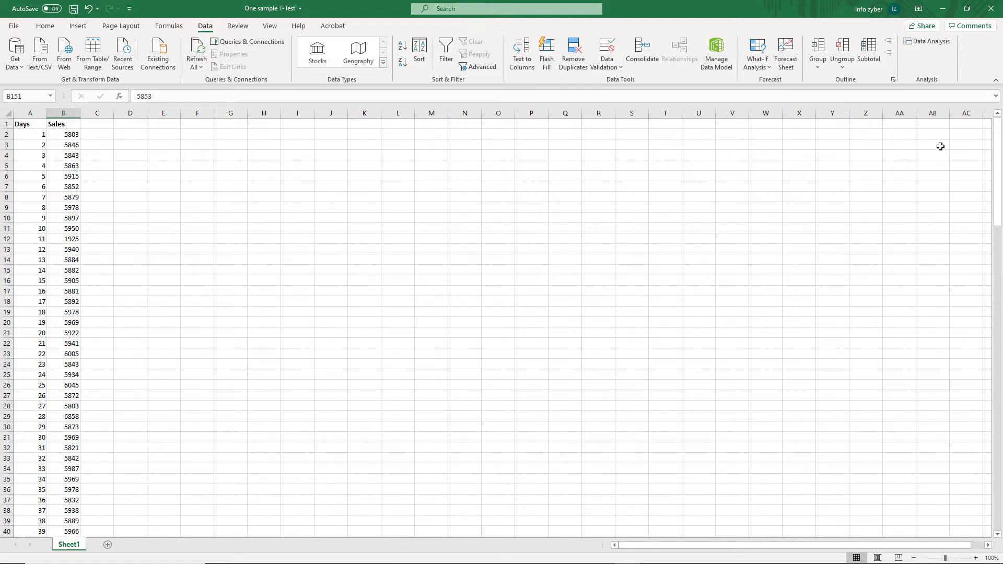
{"action": "left_click", "coordinate": [926, 44]}
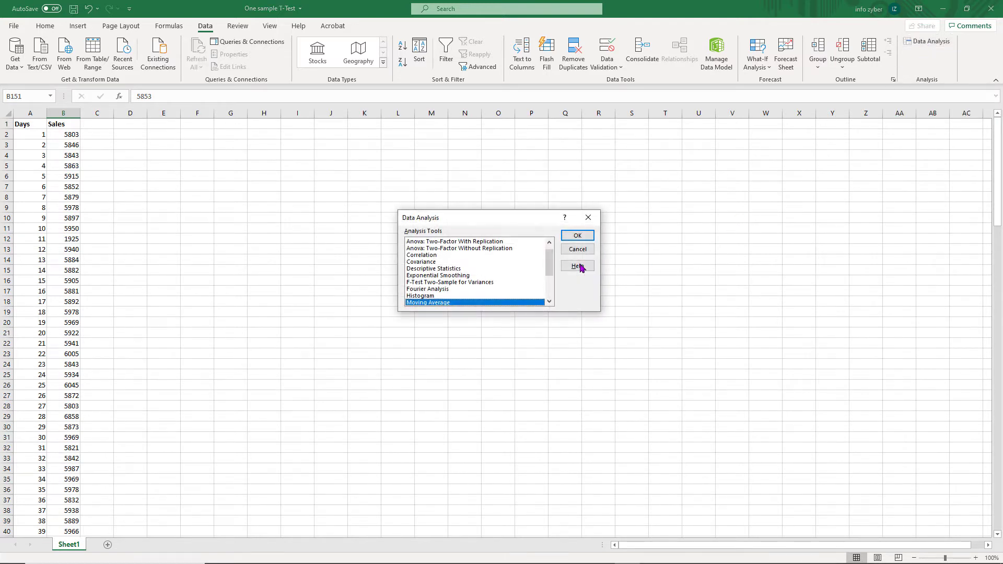
{"action": "mouse_move", "coordinate": [550, 271]}
{"action": "left_mouse_down"}
{"action": "mouse_move", "coordinate": [550, 296]}
{"action": "mouse_move", "coordinate": [551, 257]}
{"action": "left_mouse_up"}
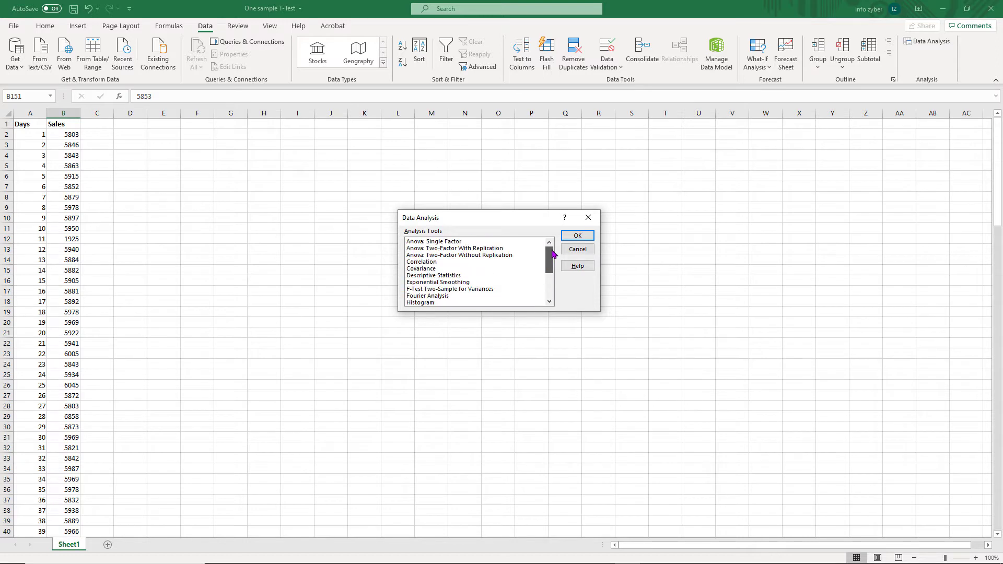
{"action": "left_click", "coordinate": [589, 217]}
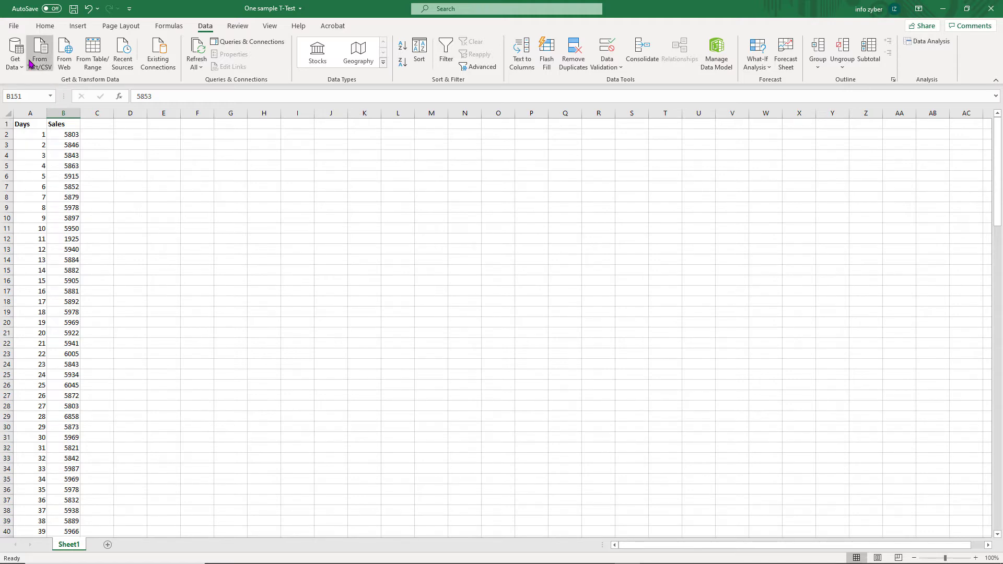
- Make sure the Analysis ToolPak is enabled among the Excel add-ins and confirm the add-in selection
{"action": "left_click", "coordinate": [15, 26]}
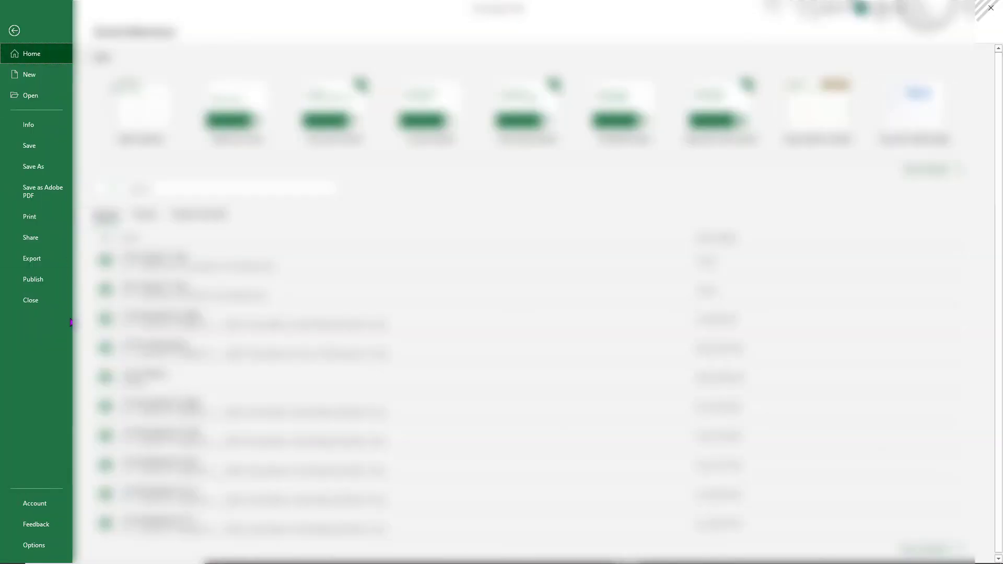
{"action": "left_click", "coordinate": [41, 550]}
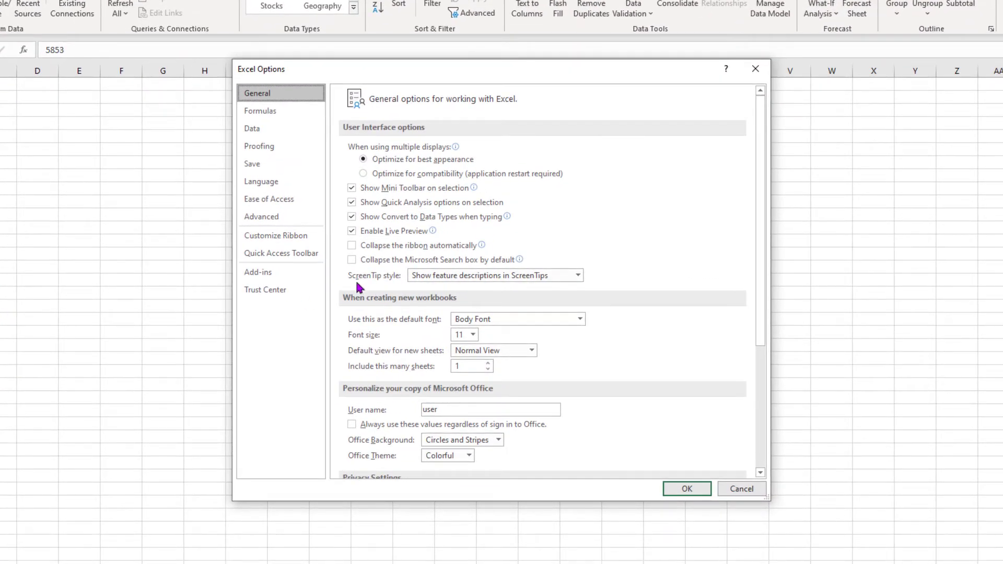
{"action": "left_click", "coordinate": [263, 282]}
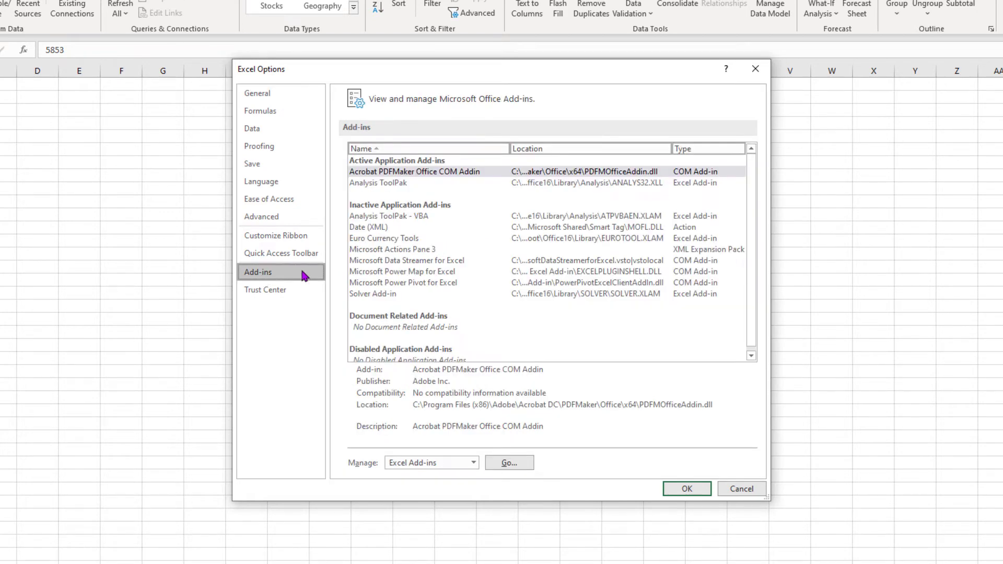
{"action": "left_click", "coordinate": [385, 184]}
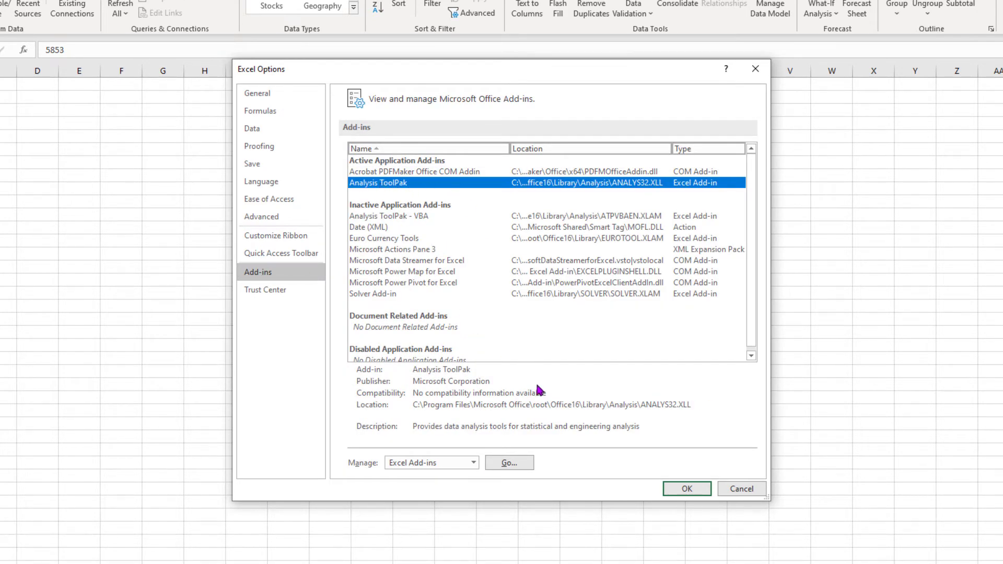
{"action": "left_click", "coordinate": [513, 464]}
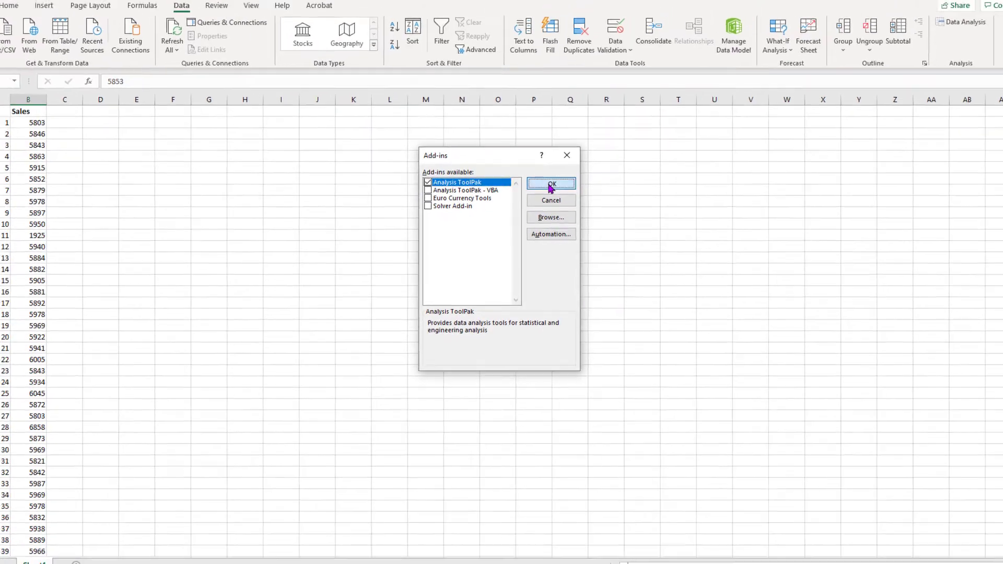
{"action": "left_click", "coordinate": [550, 185]}
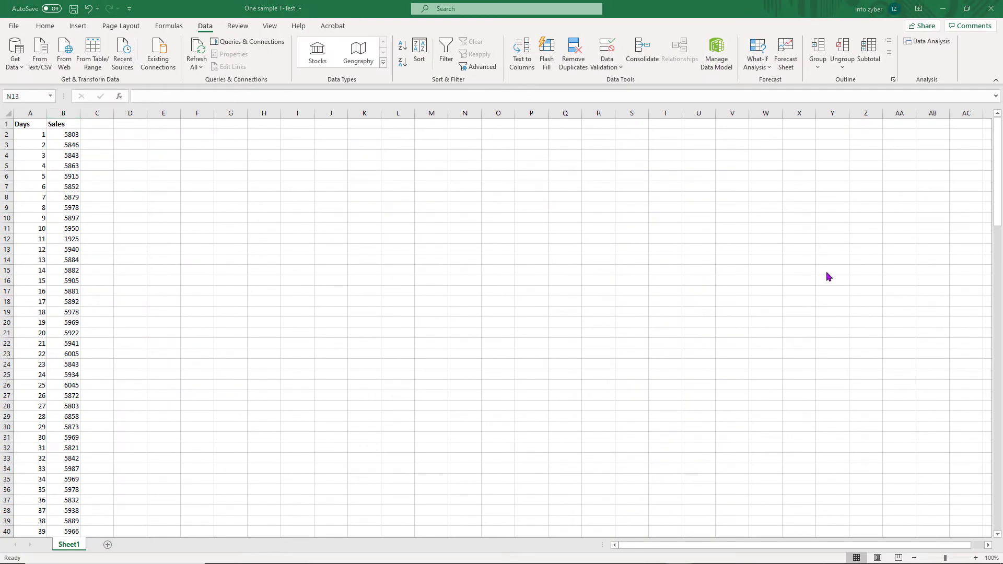
{"action": "left_click", "coordinate": [930, 46]}
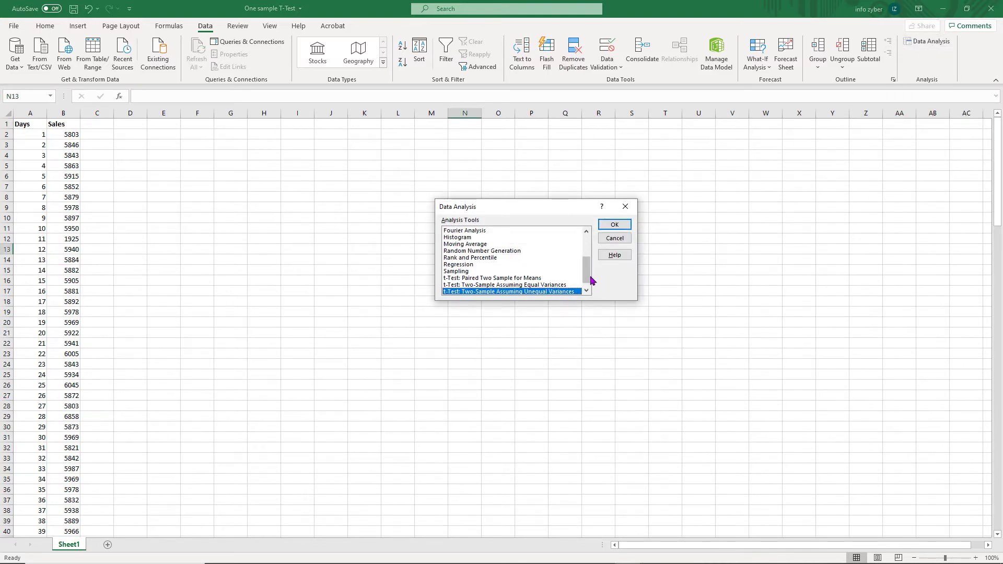
{"action": "mouse_move", "coordinate": [588, 277]}
{"action": "left_mouse_down"}
{"action": "mouse_move", "coordinate": [590, 244]}
{"action": "mouse_move", "coordinate": [591, 281]}
{"action": "left_mouse_up"}
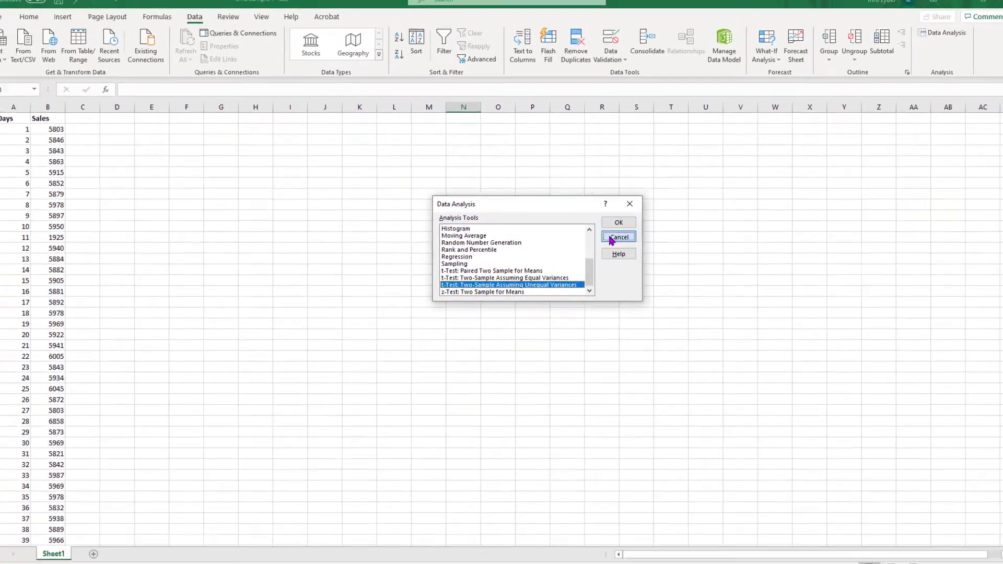
{"action": "left_click", "coordinate": [633, 231]}
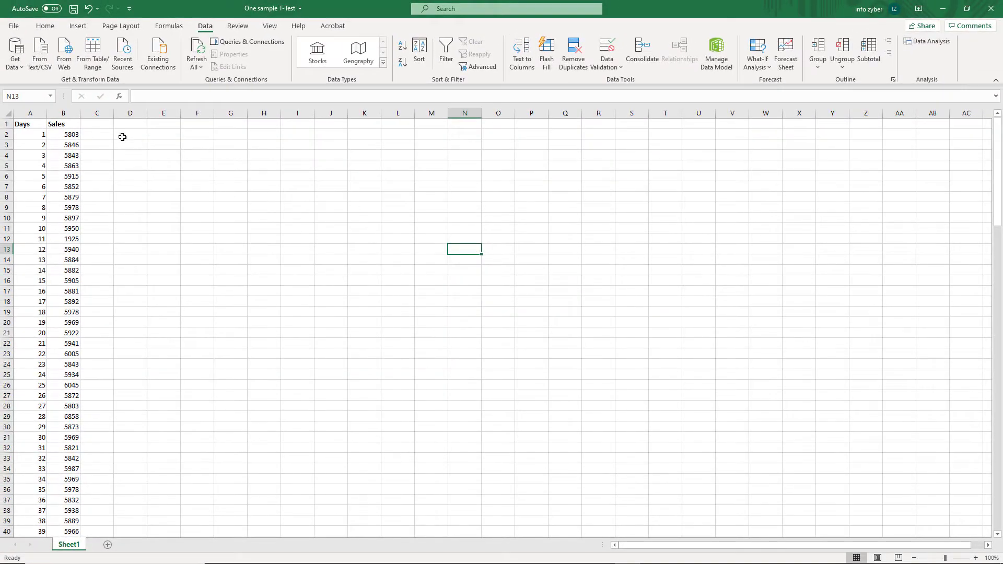
- Add a column headed Dummy in C1 and enter 0 in each of cells C2 to C4
{"action": "left_click", "coordinate": [108, 126]}
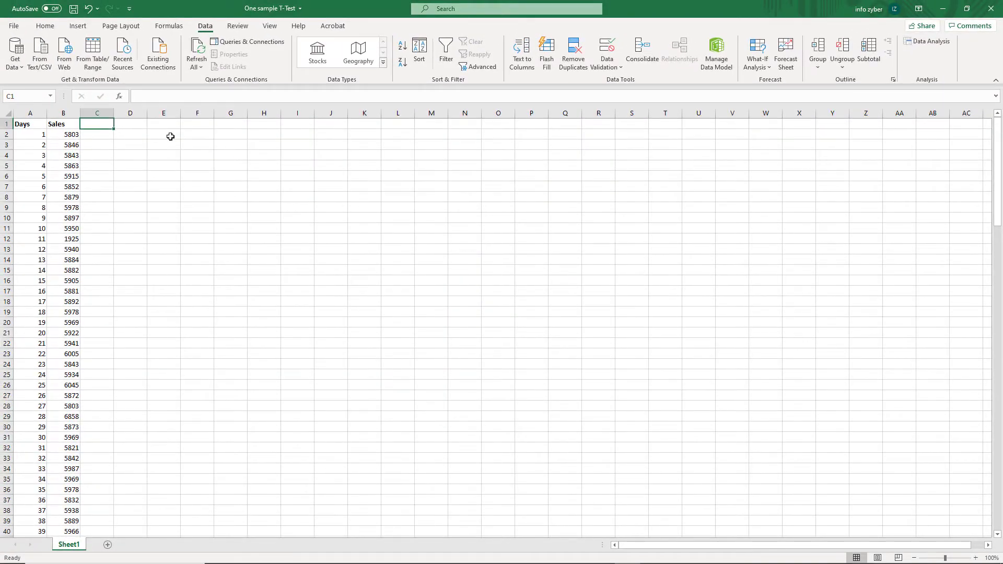
{"action": "type", "text": "Dummy"}
{"action": "key", "text": "Return"}
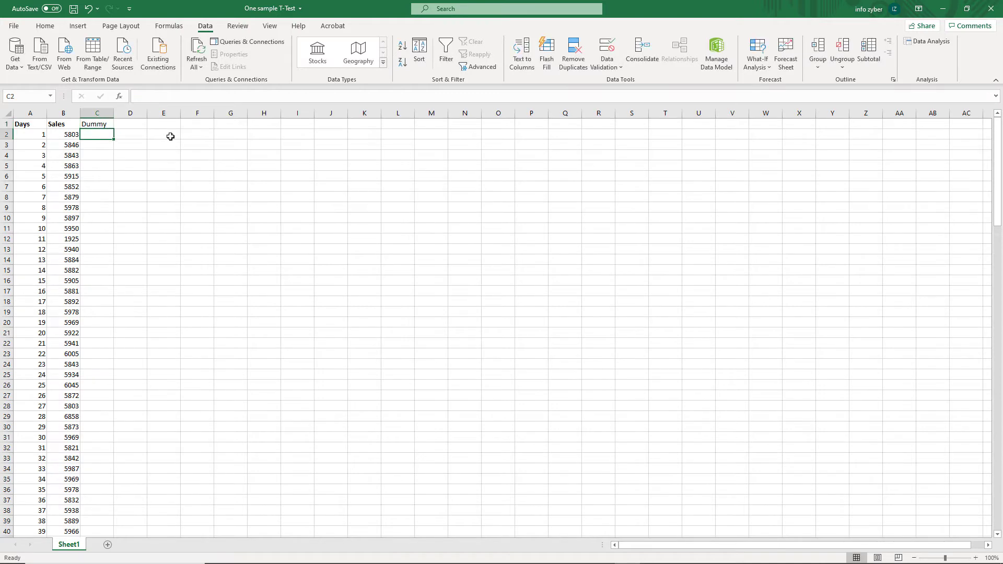
{"action": "type", "text": "0"}
{"action": "key", "text": "Return"}
{"action": "type", "text": "0"}
{"action": "key", "text": "Return"}
{"action": "type", "text": "0"}
{"action": "key", "text": "Return"}
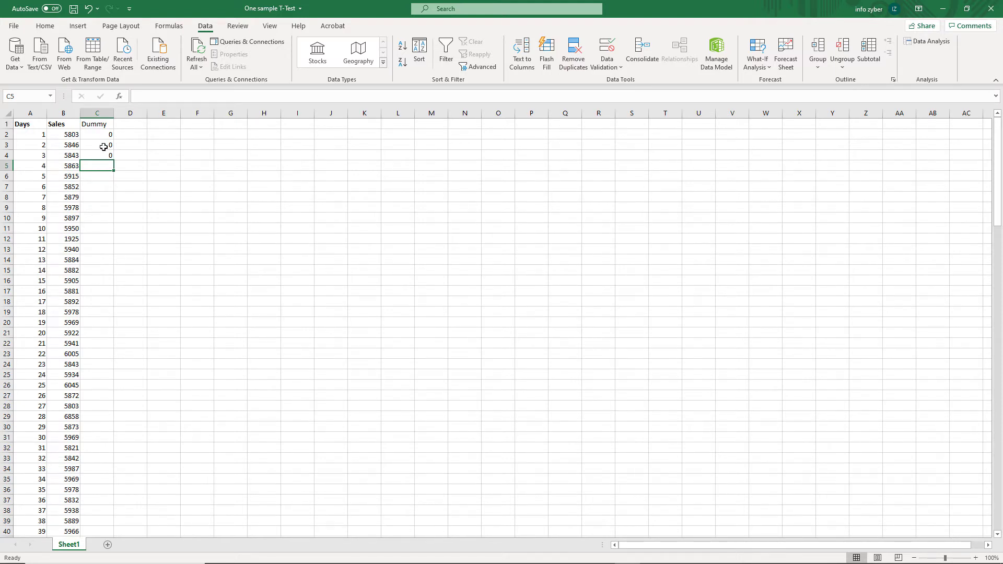
{"action": "left_click", "coordinate": [107, 116]}
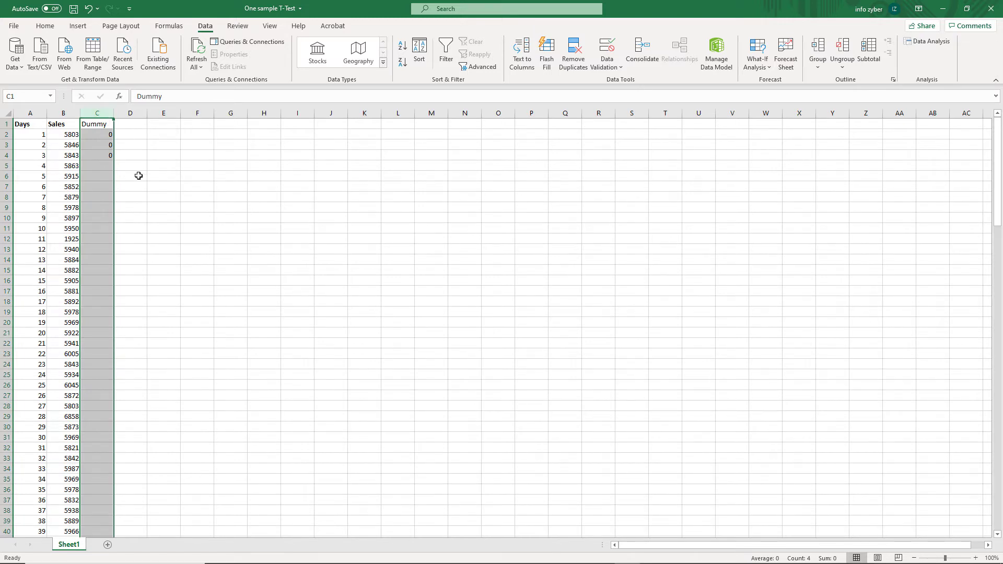
{"action": "left_click", "coordinate": [273, 219]}
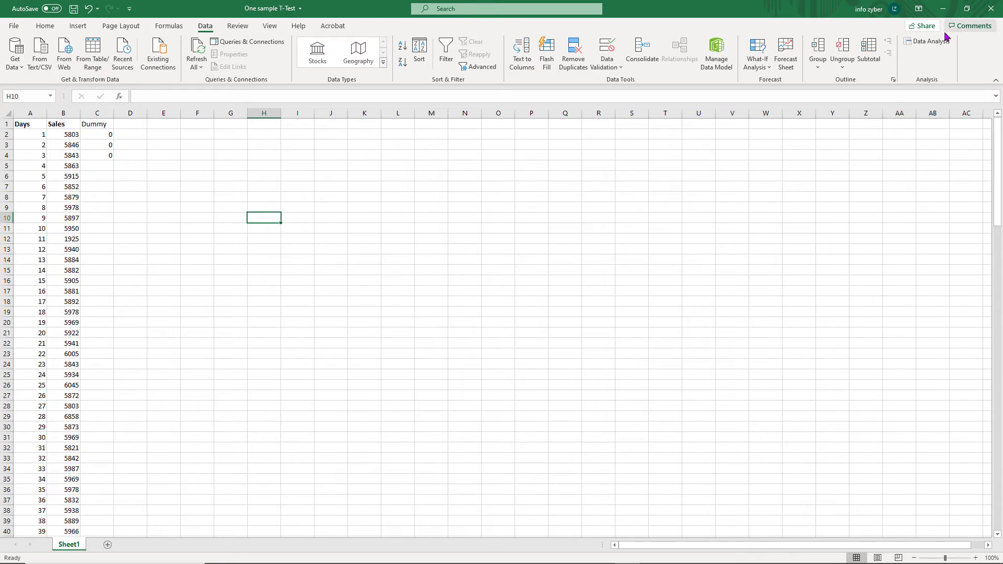
- Set up a t-Test: Two-Sample Assuming Unequal Variances with Variable 1 Range $B$1:$B$151 and Variable 2 Range $C$1:$C$4
{"action": "left_click", "coordinate": [930, 42]}
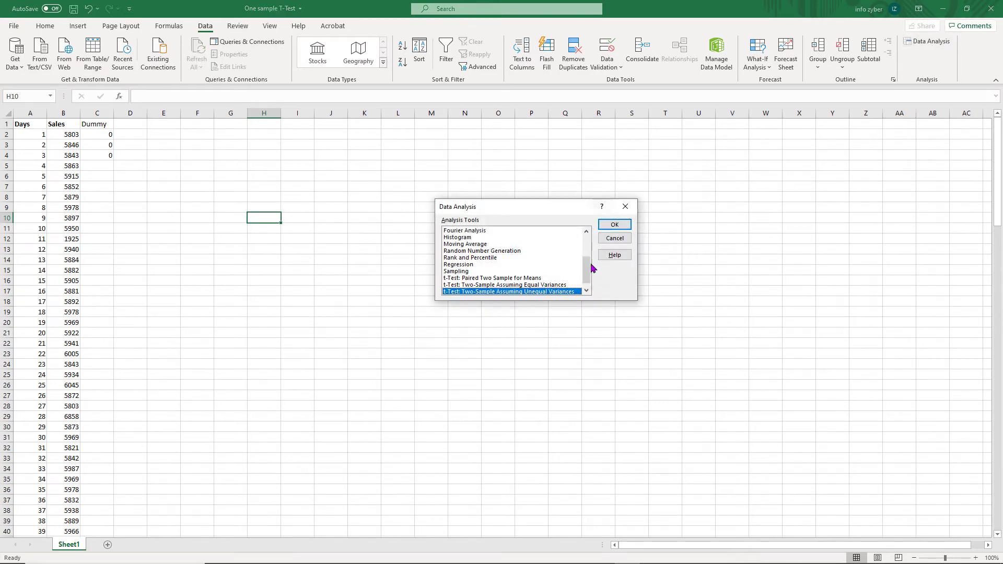
{"action": "scroll", "coordinate": [588, 272], "scroll_direction": "down", "scroll_amount": 1}
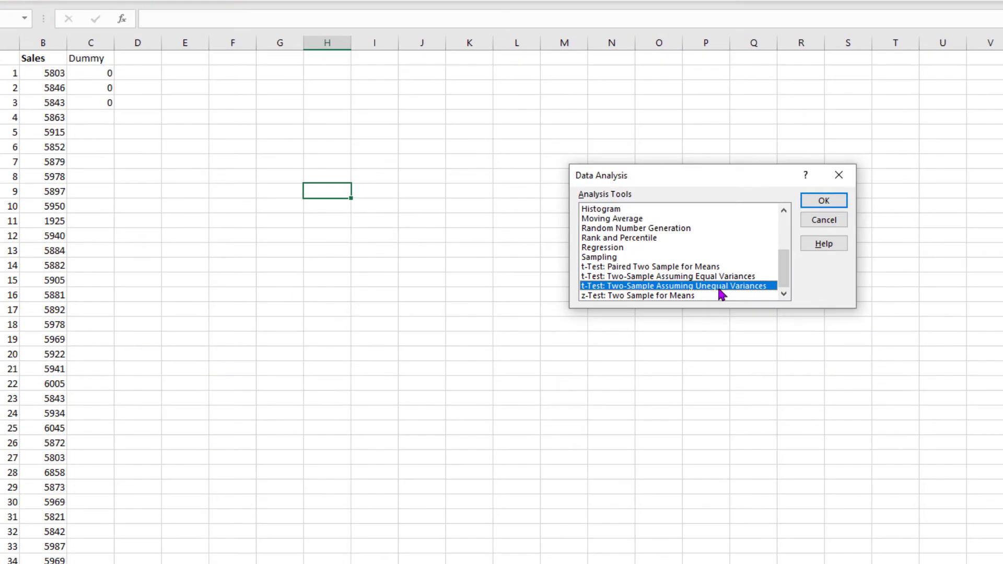
{"action": "left_click", "coordinate": [824, 203]}
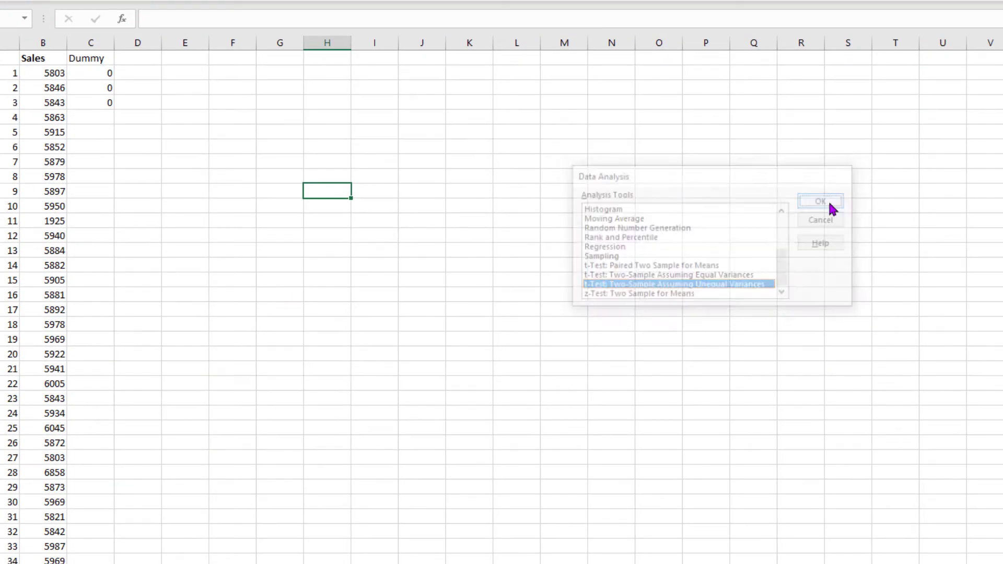
{"action": "left_click", "coordinate": [724, 179]}
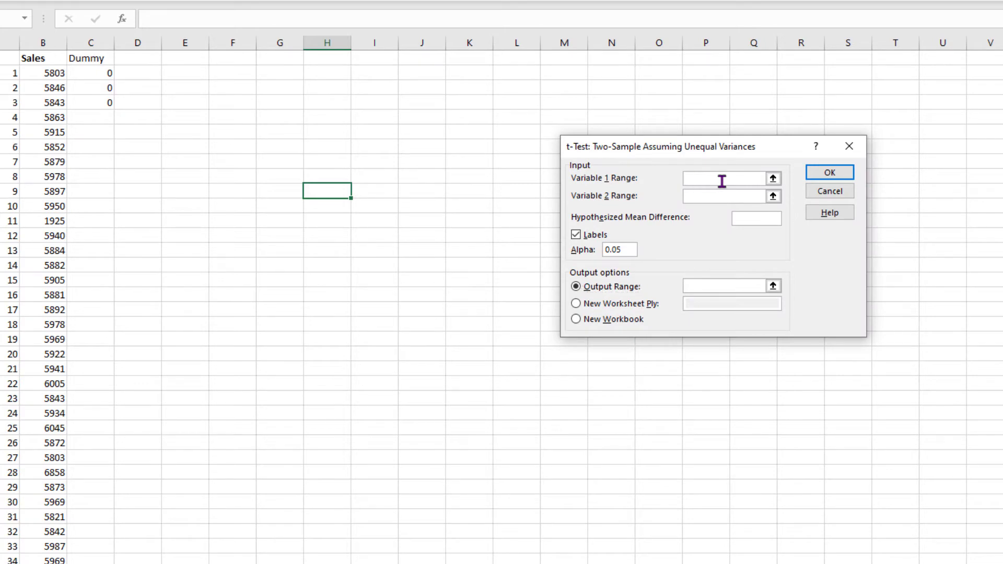
{"action": "left_click", "coordinate": [50, 62]}
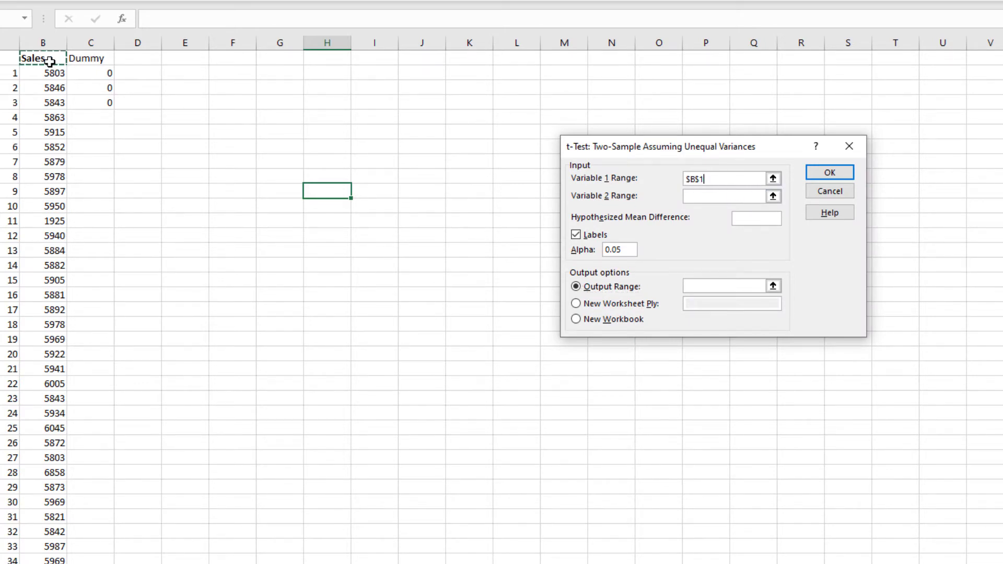
{"action": "key", "text": "ctrl+shift+Down"}
{"action": "scroll", "coordinate": [257, 399], "scroll_direction": "up", "scroll_amount": 4}
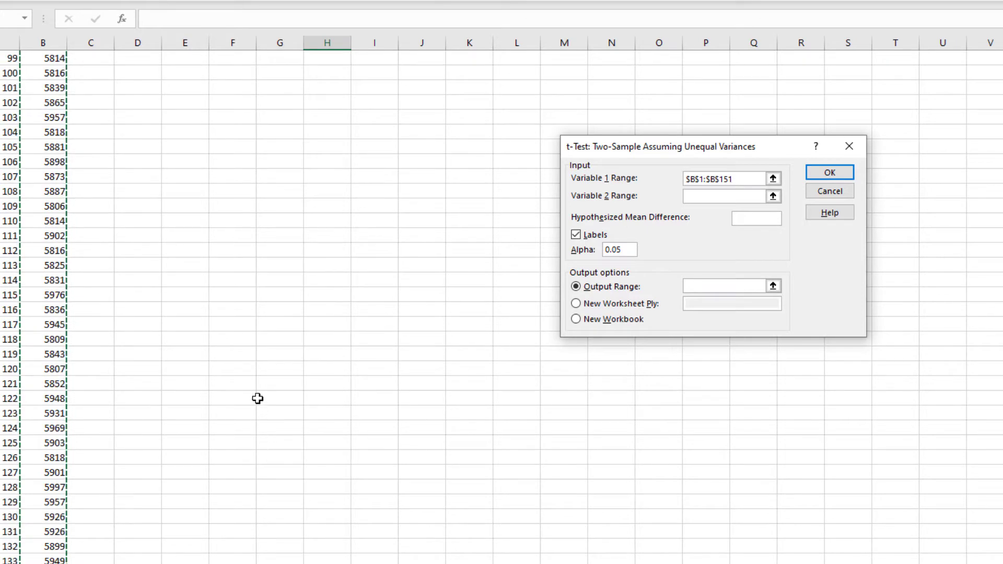
{"action": "scroll", "coordinate": [257, 399], "scroll_direction": "up", "scroll_amount": 20}
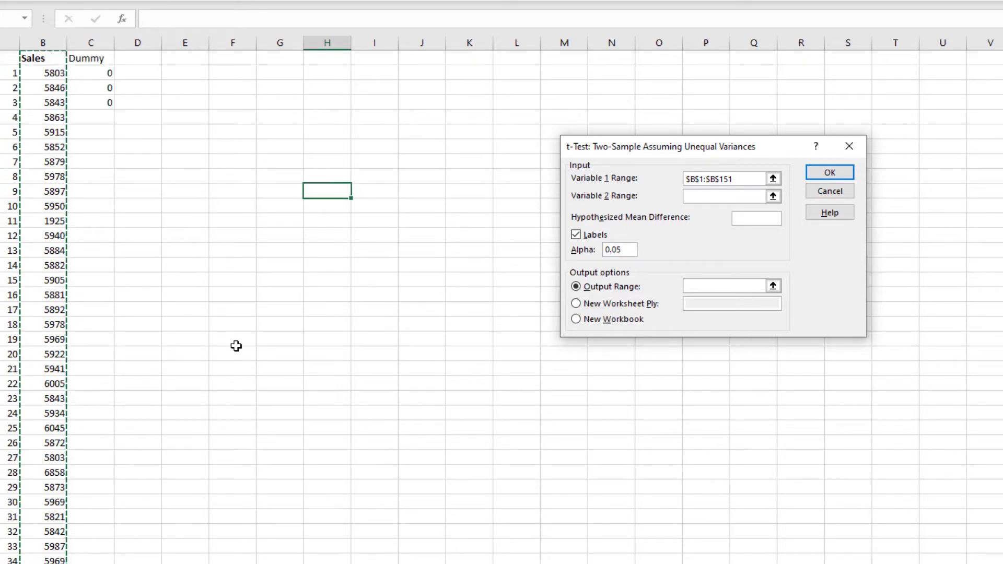
{"action": "left_click", "coordinate": [740, 196]}
{"action": "left_click_drag", "start_coordinate": [108, 57], "coordinate": [107, 105]}
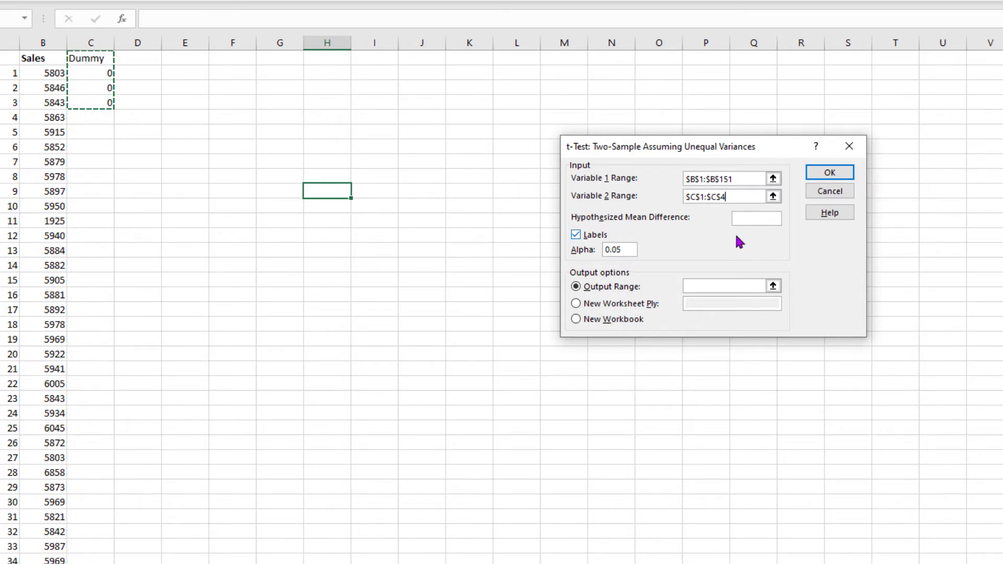
- Set the Hypothesized Mean Difference to 5230 and the Output Range to $H$2, and run the t-test
{"action": "left_click", "coordinate": [751, 219]}
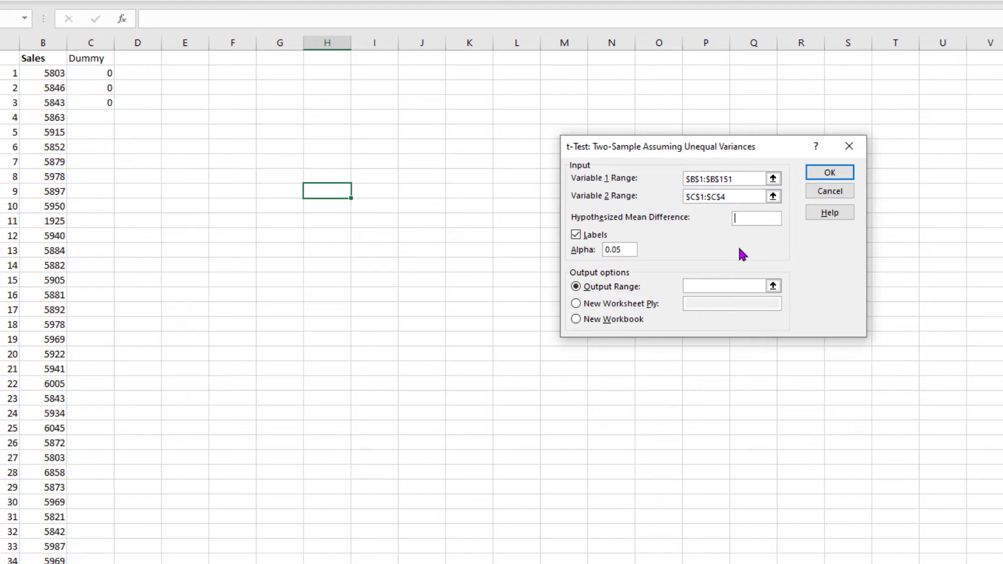
{"action": "type", "text": "5230"}
{"action": "left_click", "coordinate": [709, 287]}
{"action": "left_click", "coordinate": [327, 73]}
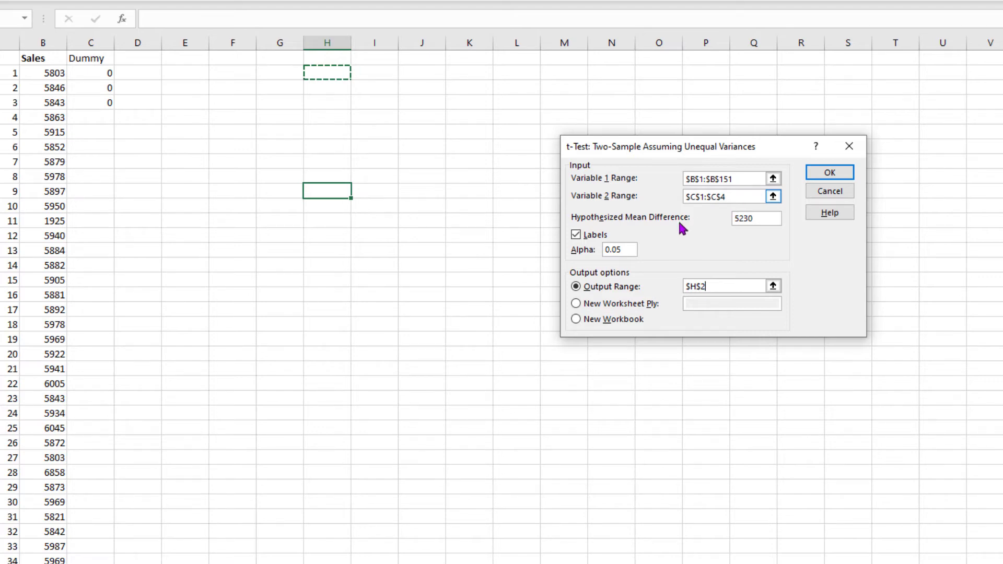
{"action": "left_click", "coordinate": [761, 221]}
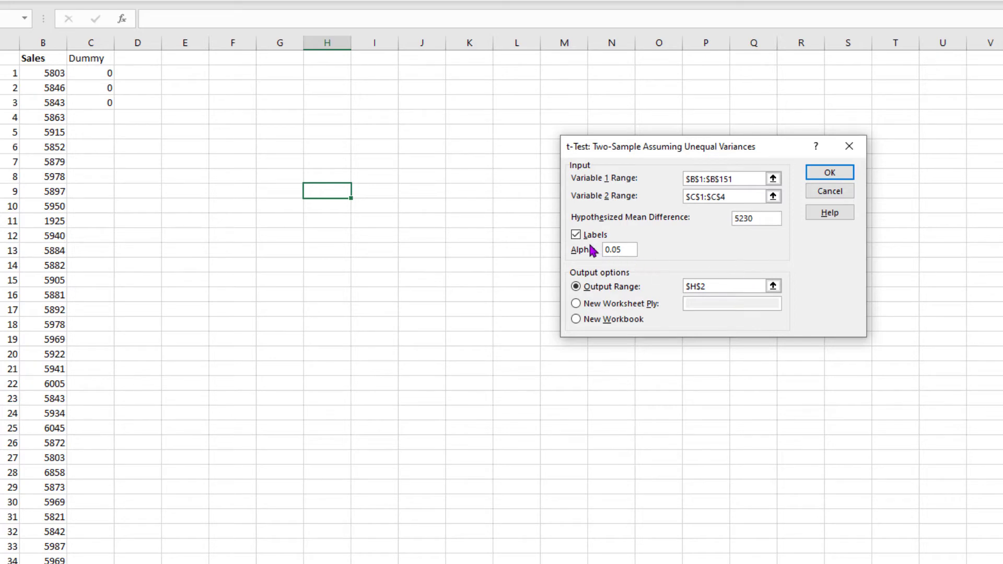
{"action": "left_click", "coordinate": [724, 287]}
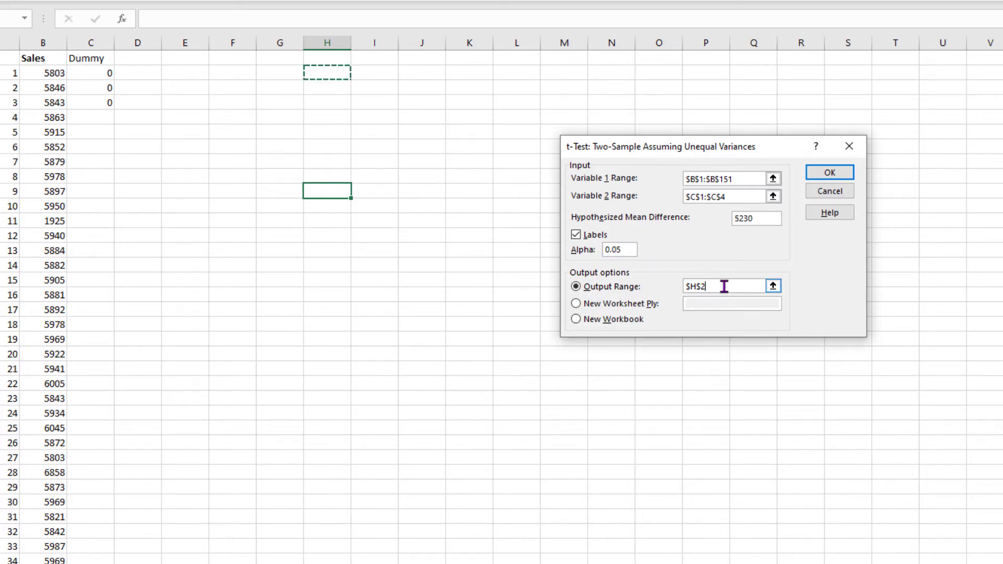
{"action": "left_click", "coordinate": [835, 180]}
{"action": "left_click", "coordinate": [611, 225]}
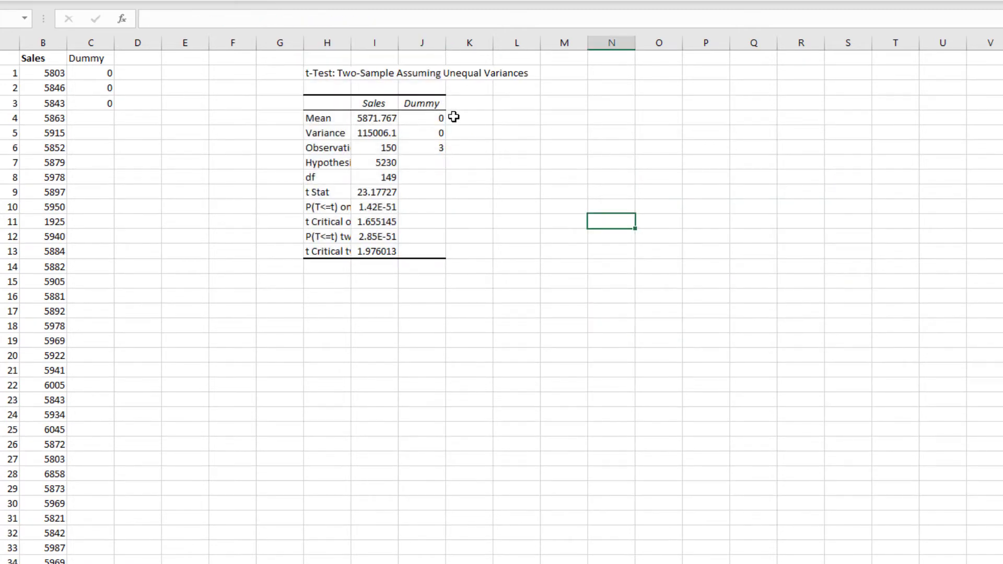
- Autofit columns I and H so the t-test values and labels fit their cells
{"action": "left_click_drag", "start_coordinate": [400, 46], "coordinate": [399, 45]}
{"action": "double_click", "coordinate": [400, 45]}
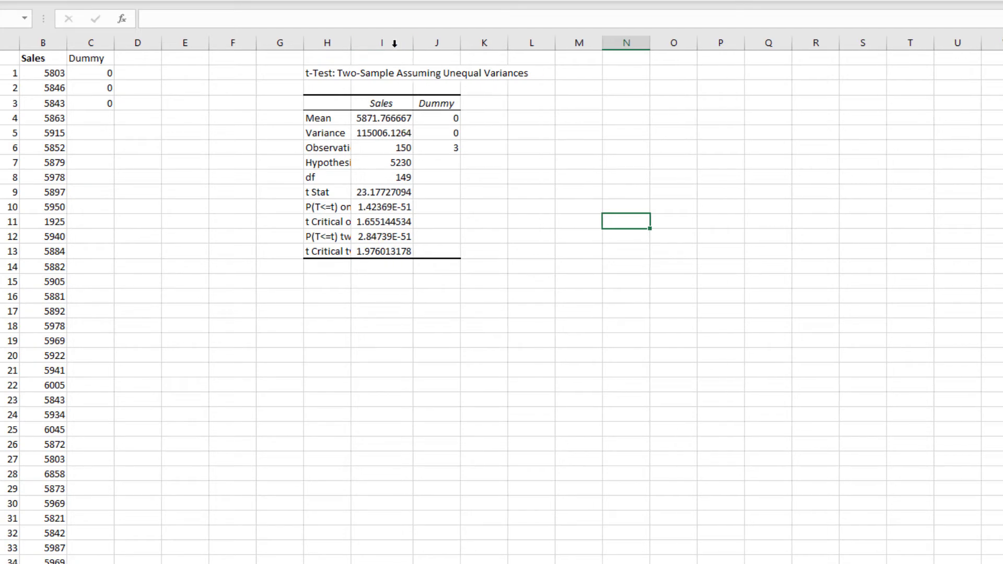
{"action": "double_click", "coordinate": [352, 42]}
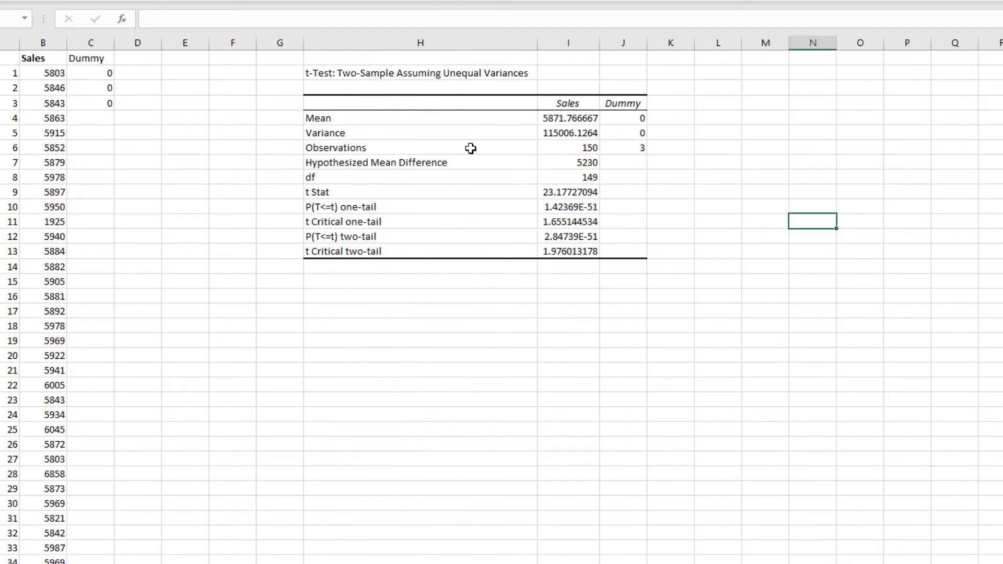
- Delete column J, which holds the Dummy results of the t-test output
{"action": "left_click", "coordinate": [625, 42]}
{"action": "right_click", "coordinate": [624, 43]}
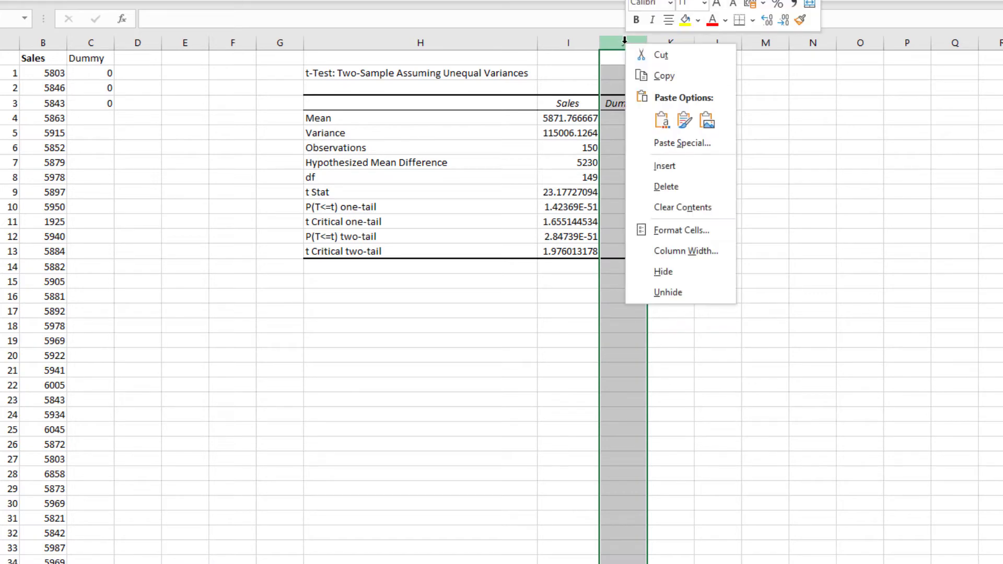
{"action": "left_click", "coordinate": [672, 187]}
{"action": "left_click_drag", "start_coordinate": [569, 125], "coordinate": [566, 250]}
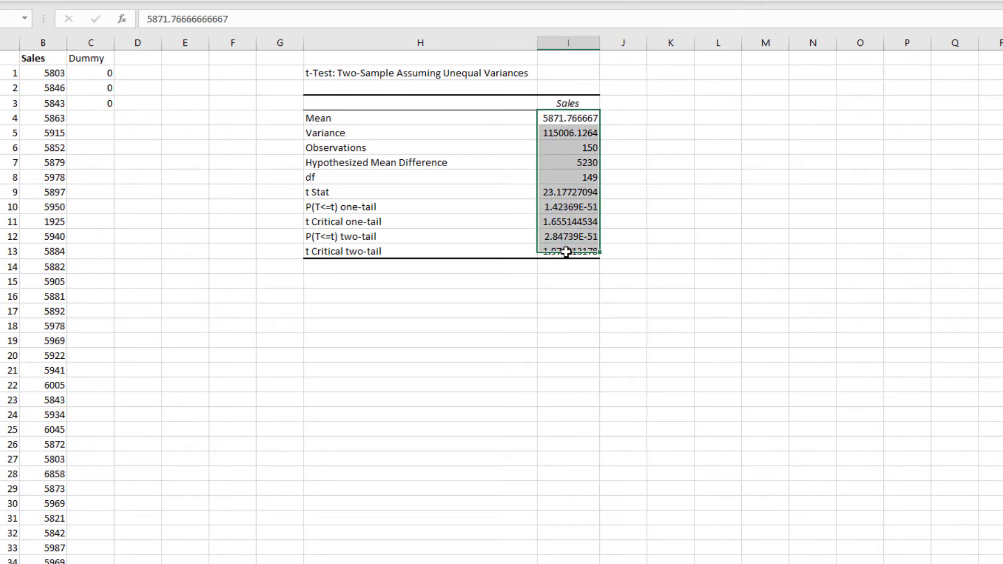
{"action": "left_click", "coordinate": [562, 222]}
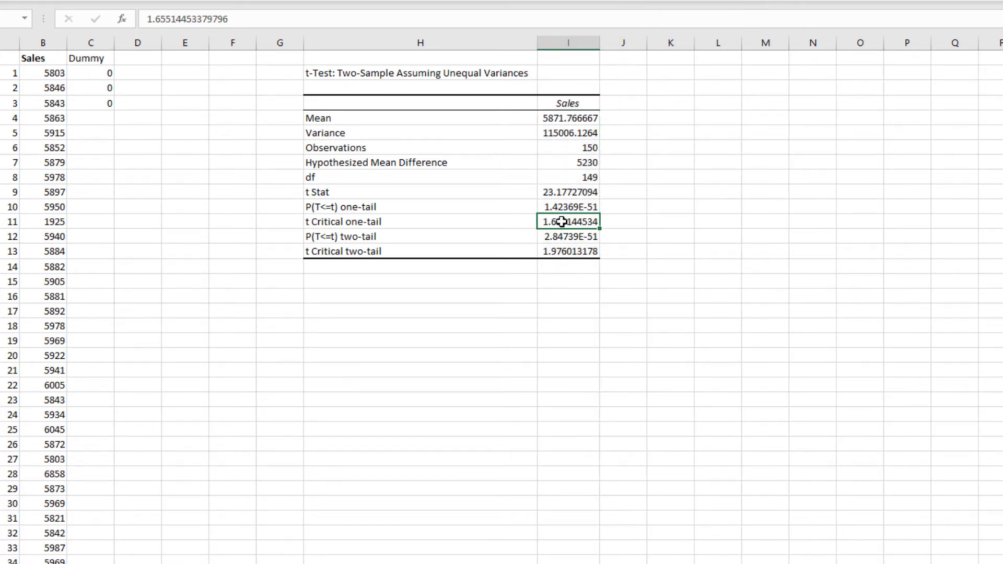
- Change the t-test output's title to "t-Test: One-Sample"
{"action": "double_click", "coordinate": [319, 74]}
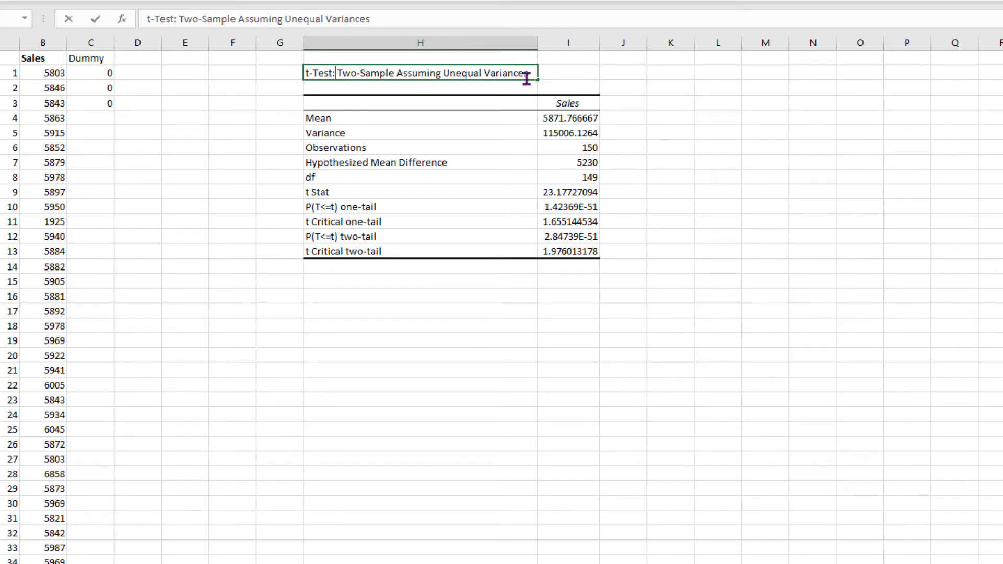
{"action": "key", "text": "Delete"}
{"action": "key", "text": "Delete"}
{"action": "key", "text": "Delete"}
{"action": "type", "text": "One"}
{"action": "key", "text": "shift+End"}
{"action": "key", "text": "Delete"}
{"action": "key", "text": "Return"}
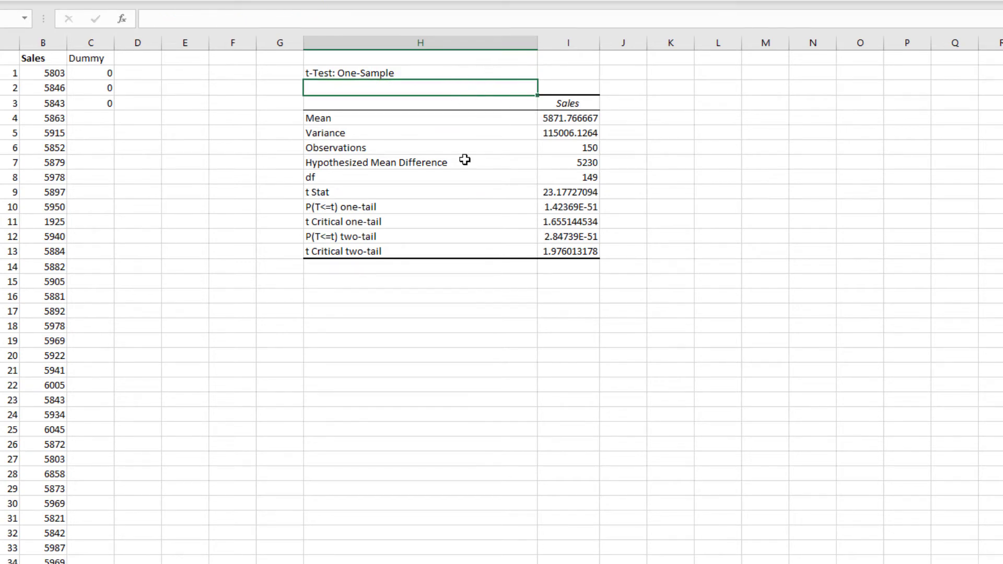
- Shorten the Hypothesized Mean Difference label in the t-test output to "Hypothesized Mean"
{"action": "left_click", "coordinate": [328, 164]}
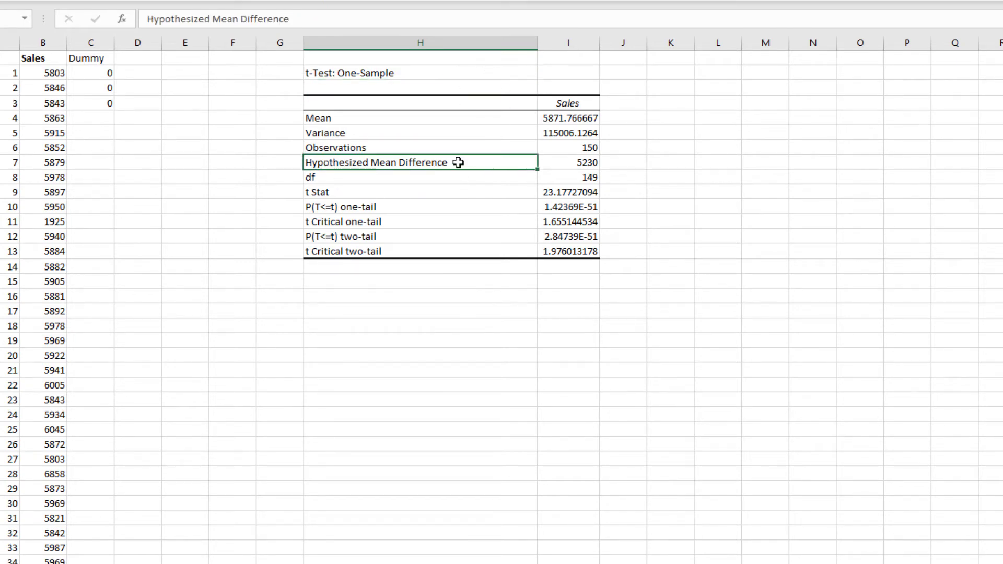
{"action": "key", "text": "F2"}
{"action": "key", "text": "ctrl+shift+Left"}
{"action": "key", "text": "ctrl+shift+Left"}
{"action": "key", "text": "ctrl+shift+Right"}
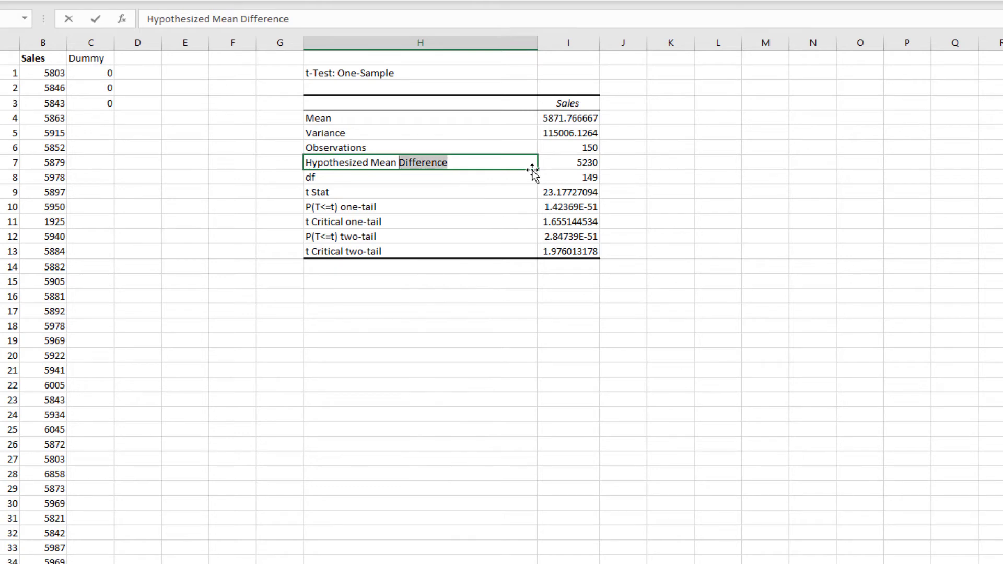
{"action": "key", "text": "Delete"}
{"action": "key", "text": "Return"}
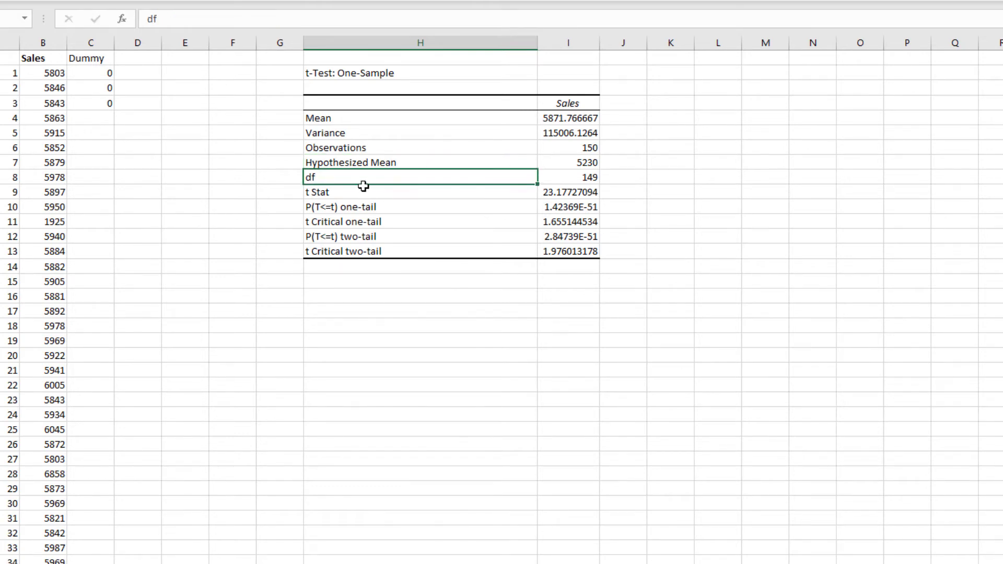
- Extend the df label in the t-test output to "df (Degree of Freedom)"
{"action": "double_click", "coordinate": [361, 178]}
{"action": "type", "text": "(Degr"}
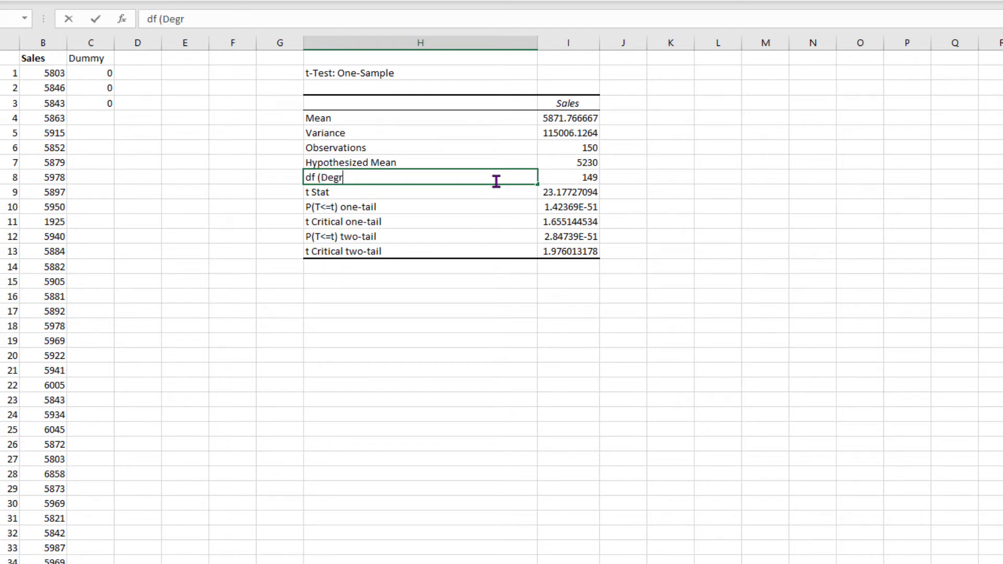
{"action": "type", "text": "ee of Freedom)"}
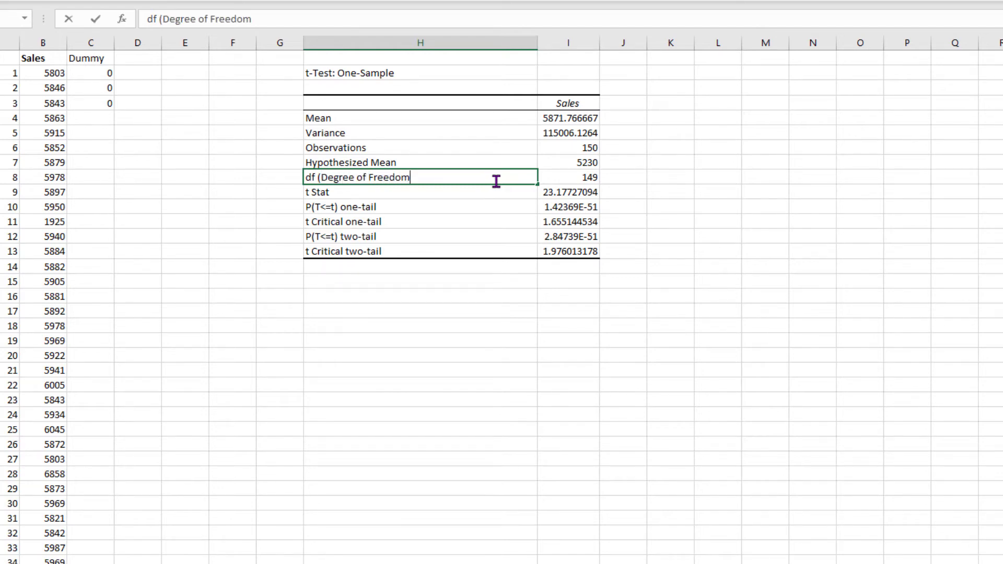
{"action": "key", "text": "Return"}
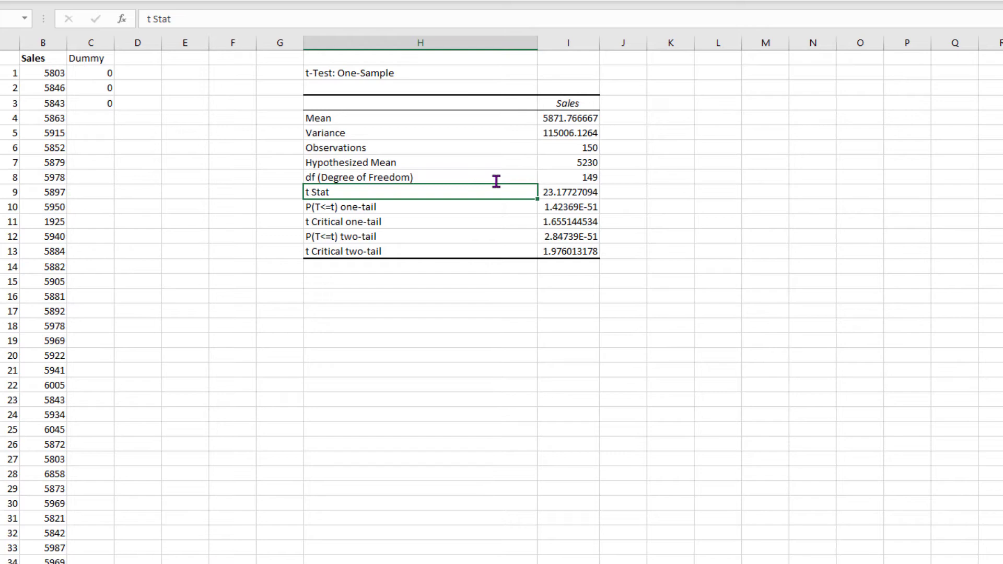
- Format the P(T<=t) one-tail value as a Number with 2 decimal places
{"action": "left_click", "coordinate": [470, 207]}
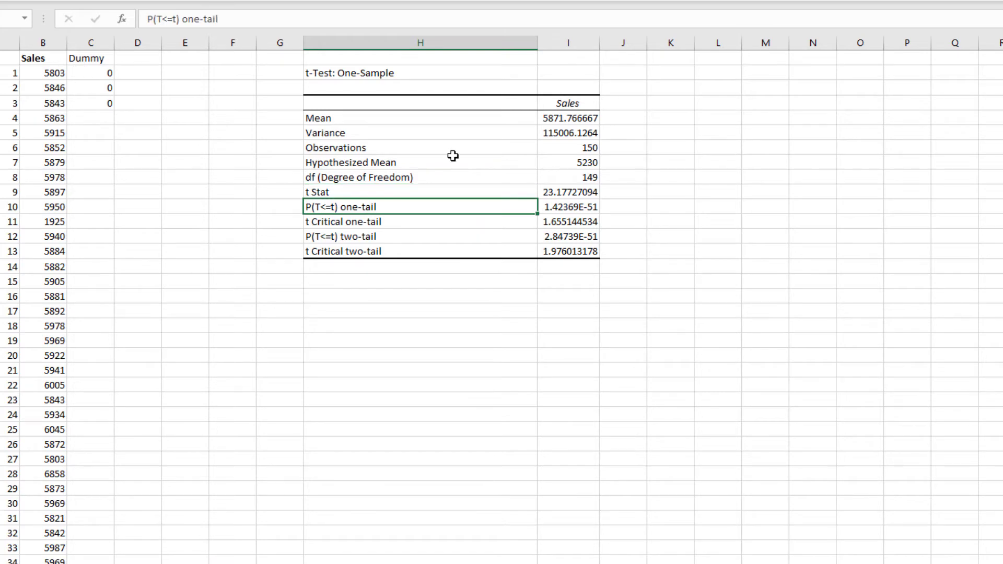
{"action": "left_click", "coordinate": [549, 209]}
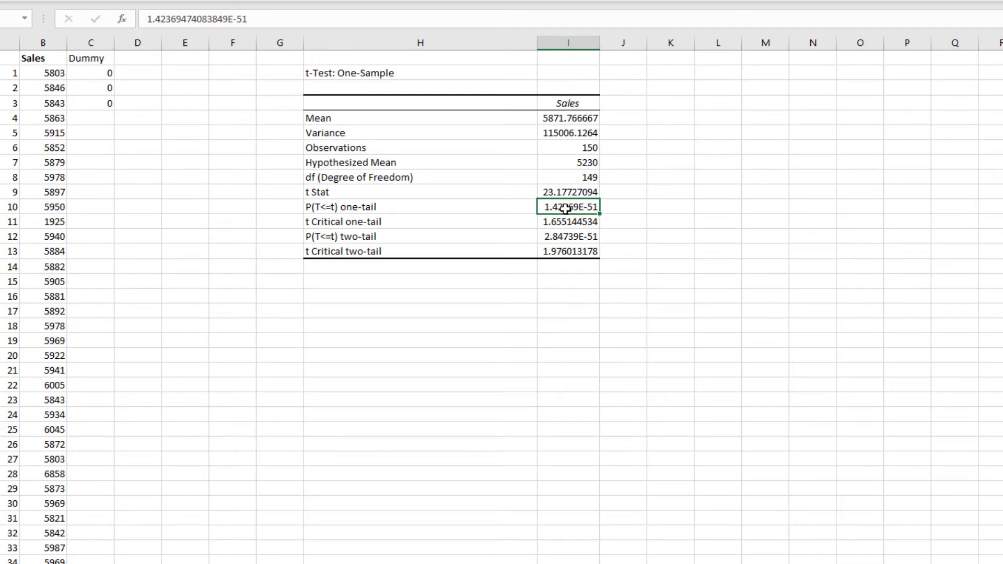
{"action": "right_click", "coordinate": [566, 209]}
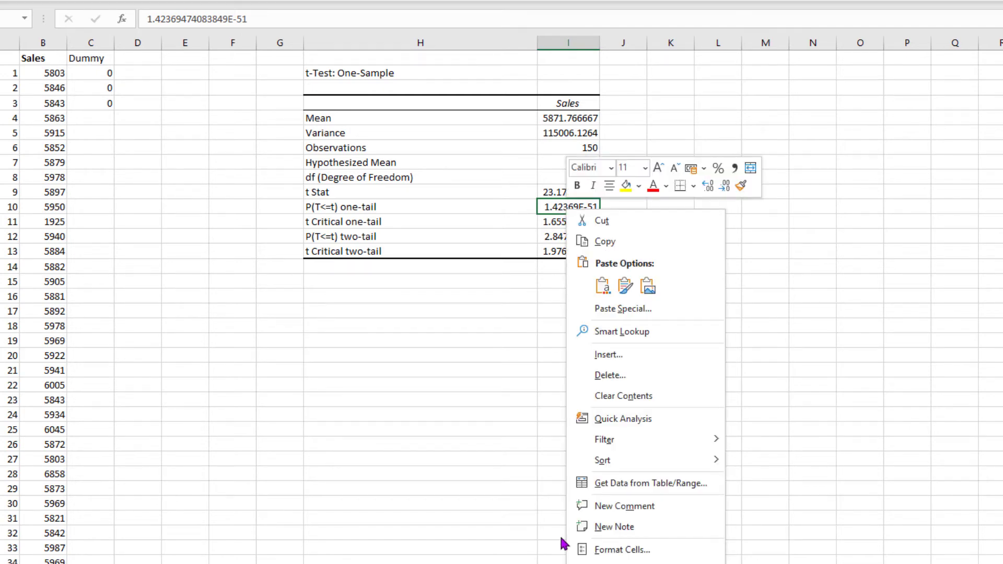
{"action": "left_click", "coordinate": [636, 551]}
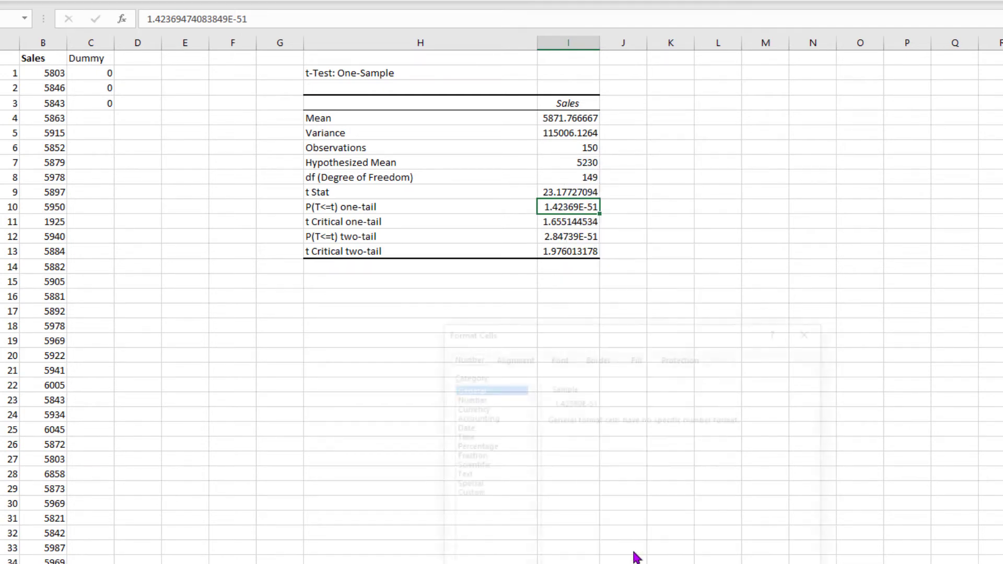
{"action": "left_click", "coordinate": [477, 398]}
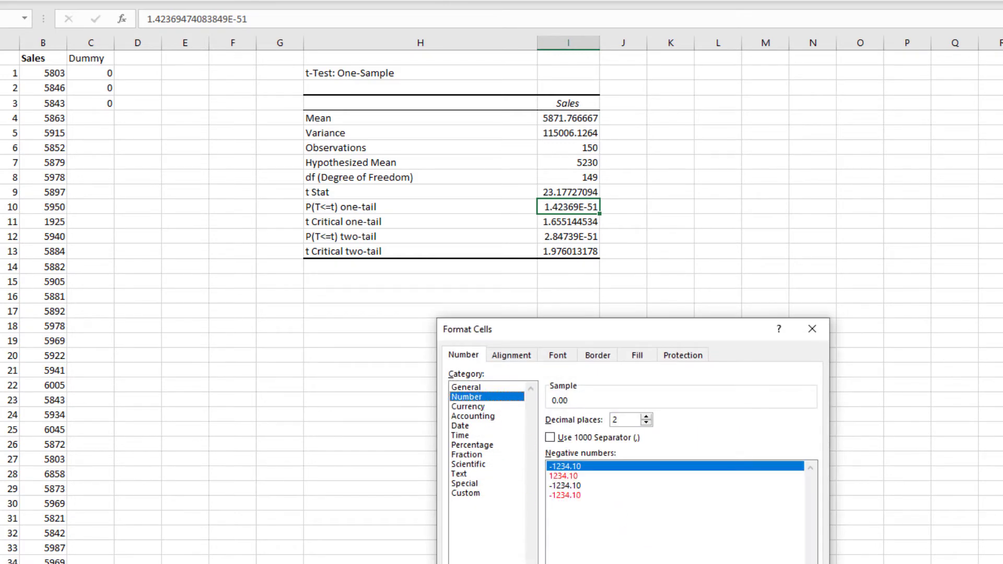
{"action": "key", "text": "Return"}
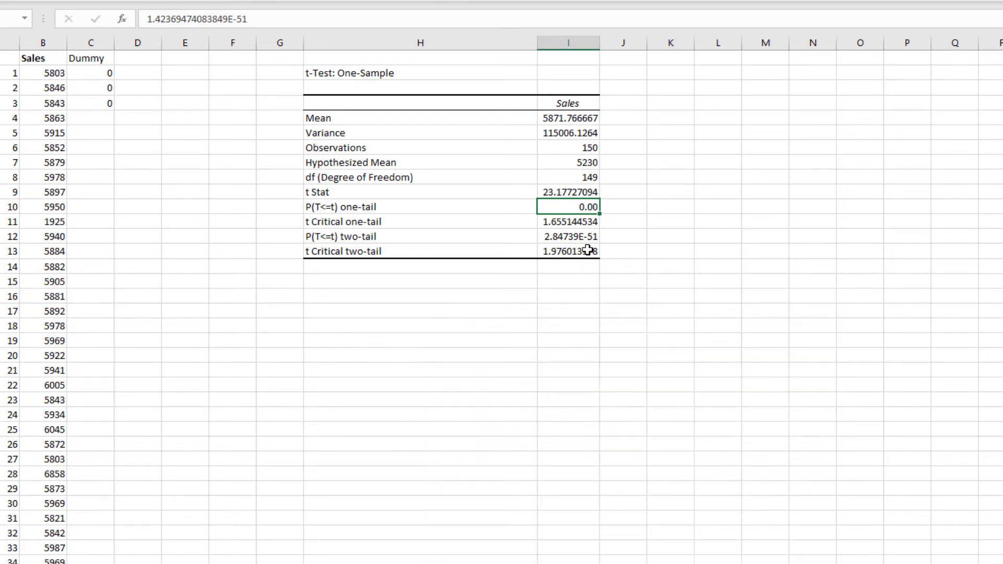
- Format the P(T<=t) two-tail value as a Number with 2 decimal places
{"action": "left_click", "coordinate": [586, 237]}
{"action": "right_click", "coordinate": [586, 237]}
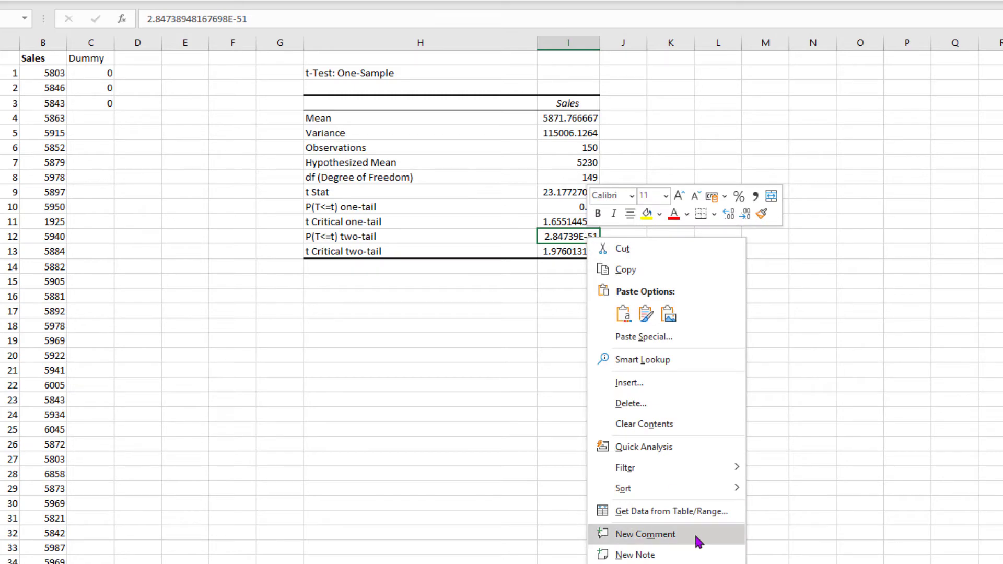
{"action": "left_click", "coordinate": [615, 463]}
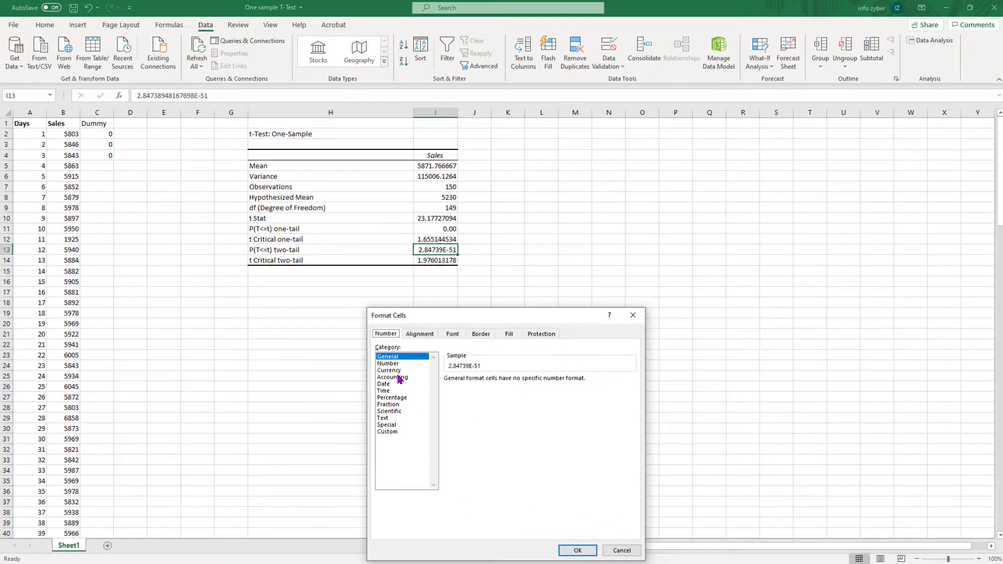
{"action": "left_click", "coordinate": [391, 362]}
{"action": "left_click", "coordinate": [576, 549]}
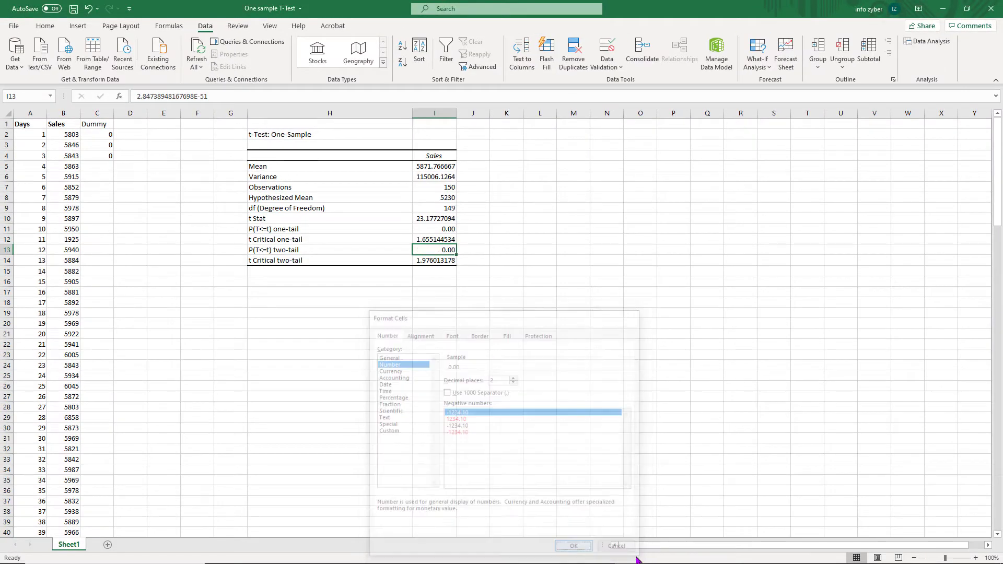
- Increase the displayed precision of the P(T<=t) one-tail value to eight decimal places
{"action": "left_click", "coordinate": [430, 233]}
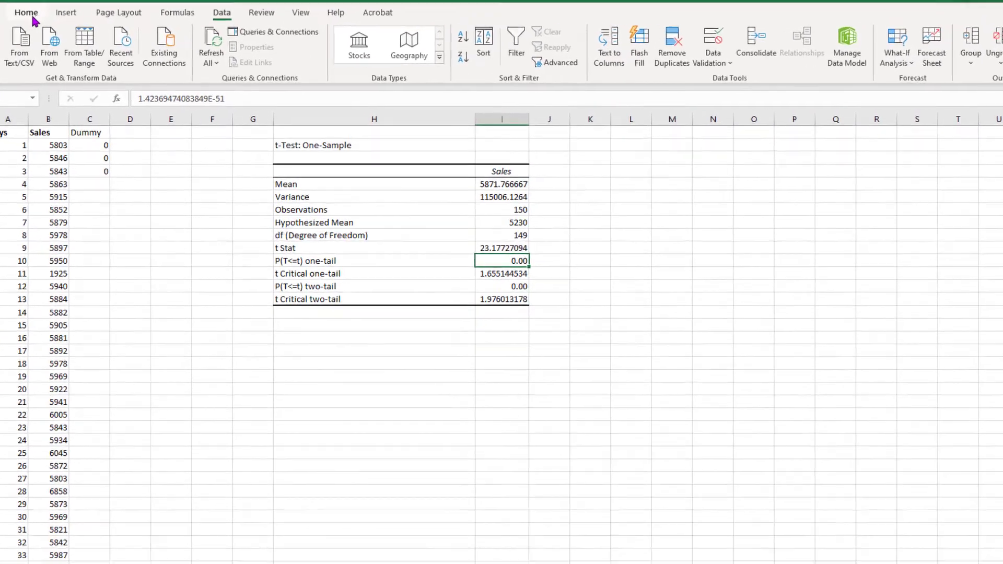
{"action": "left_click", "coordinate": [45, 25]}
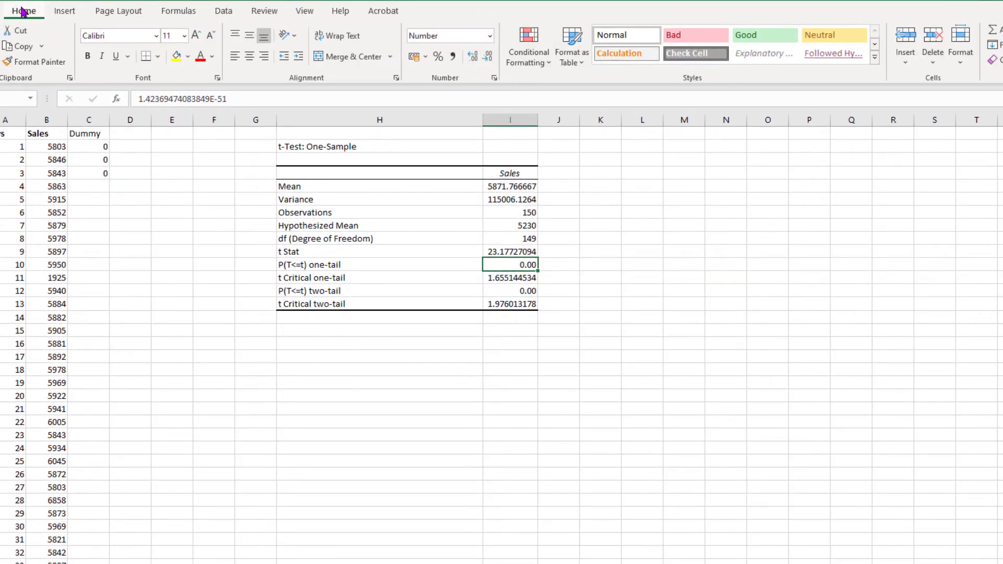
{"action": "left_click", "coordinate": [489, 58]}
{"action": "left_click", "coordinate": [477, 59]}
{"action": "left_click", "coordinate": [478, 58]}
{"action": "left_click", "coordinate": [478, 59]}
{"action": "left_click", "coordinate": [477, 58]}
{"action": "left_click", "coordinate": [478, 59]}
{"action": "left_click", "coordinate": [477, 58]}
{"action": "left_click", "coordinate": [478, 59]}
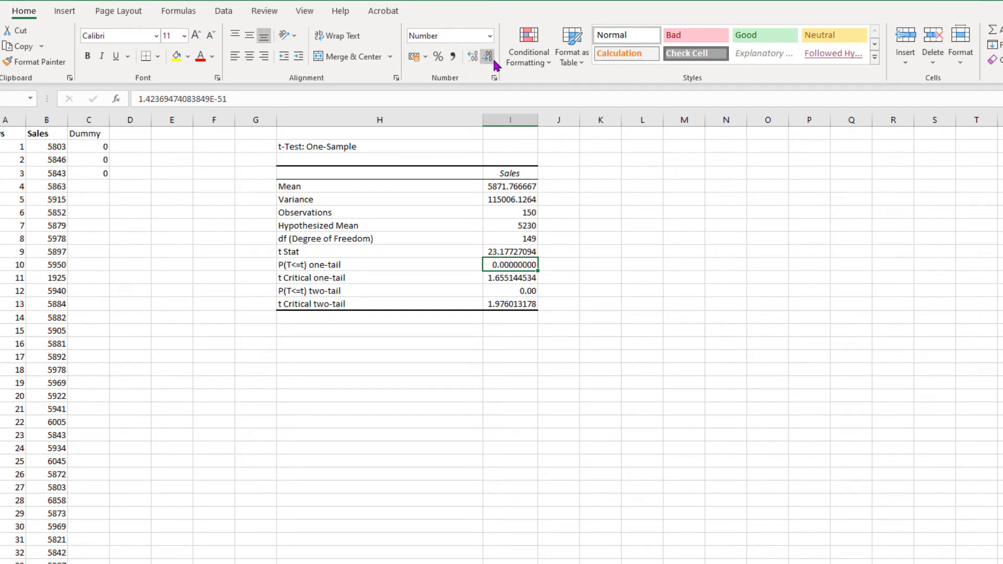
- Reduce the P(T<=t) one-tail value back to two decimal places
{"action": "left_click", "coordinate": [489, 57]}
{"action": "left_click", "coordinate": [488, 58]}
{"action": "left_click", "coordinate": [488, 57]}
{"action": "left_click", "coordinate": [489, 57]}
{"action": "left_click", "coordinate": [489, 58]}
{"action": "left_click", "coordinate": [488, 58]}
{"action": "left_click", "coordinate": [521, 278]}
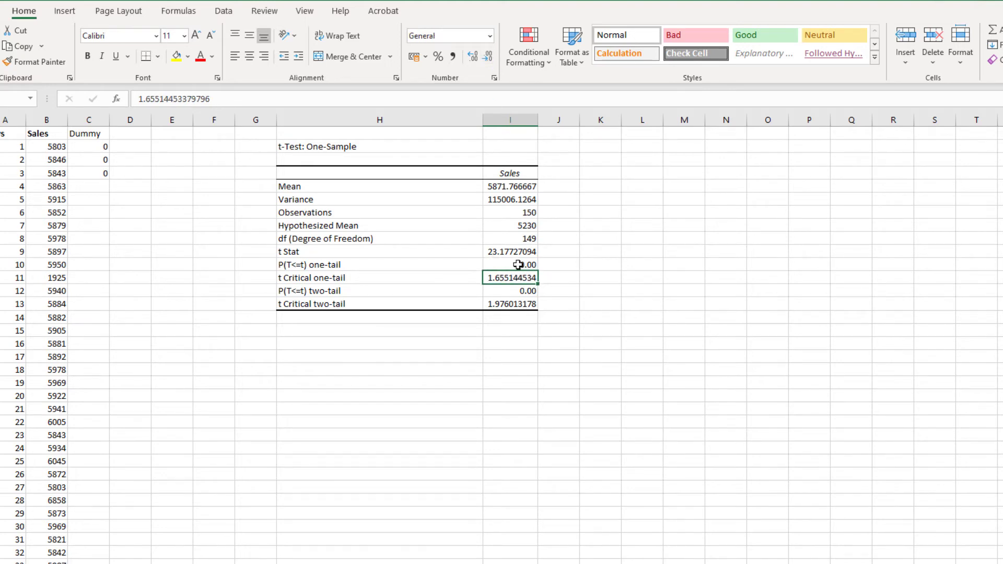
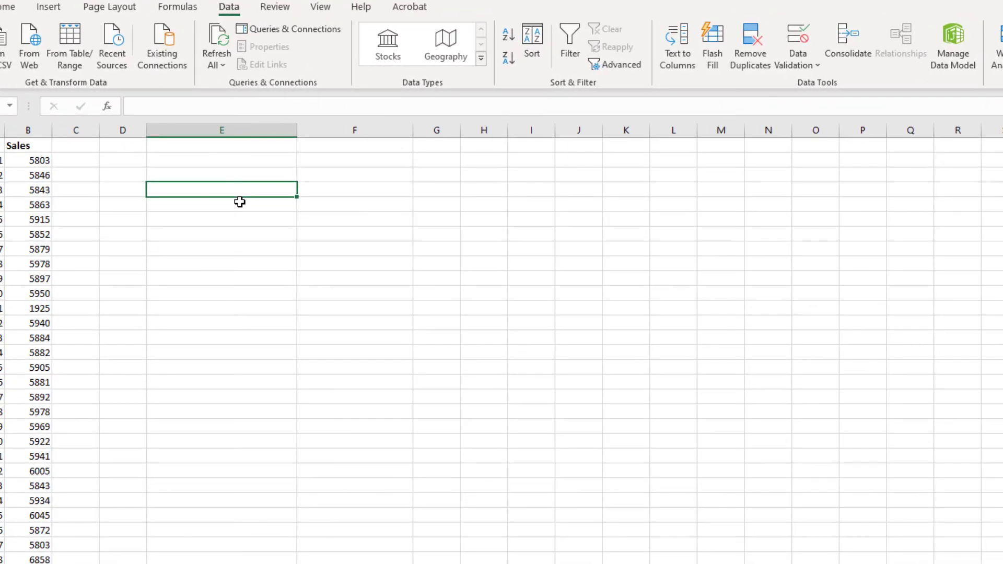
- Enter the labels "Mean", "Stadard Deviation" and "Count" down column E, starting in E4
{"action": "type", "text": "Mea"}
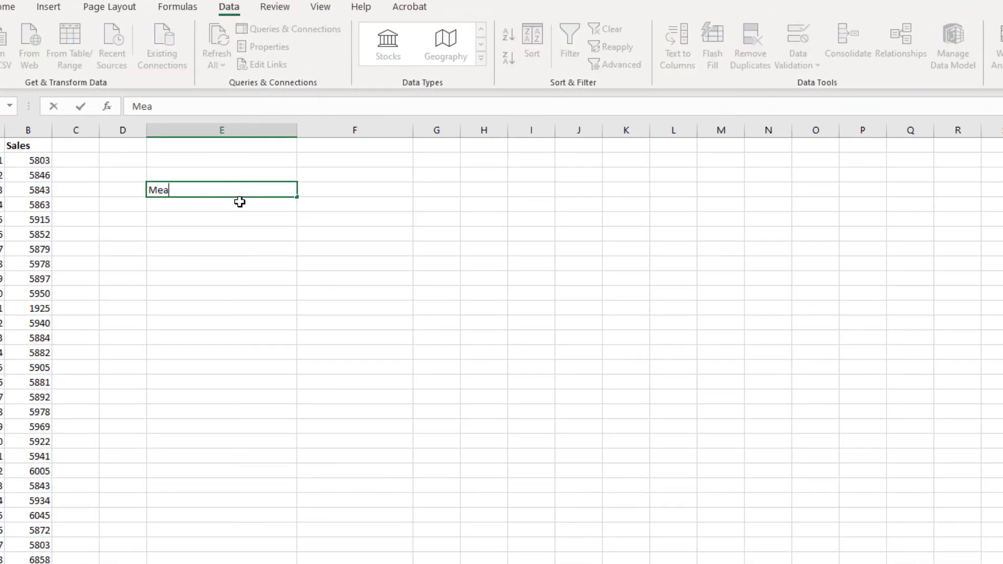
{"action": "type", "text": "n"}
{"action": "key", "text": "Return"}
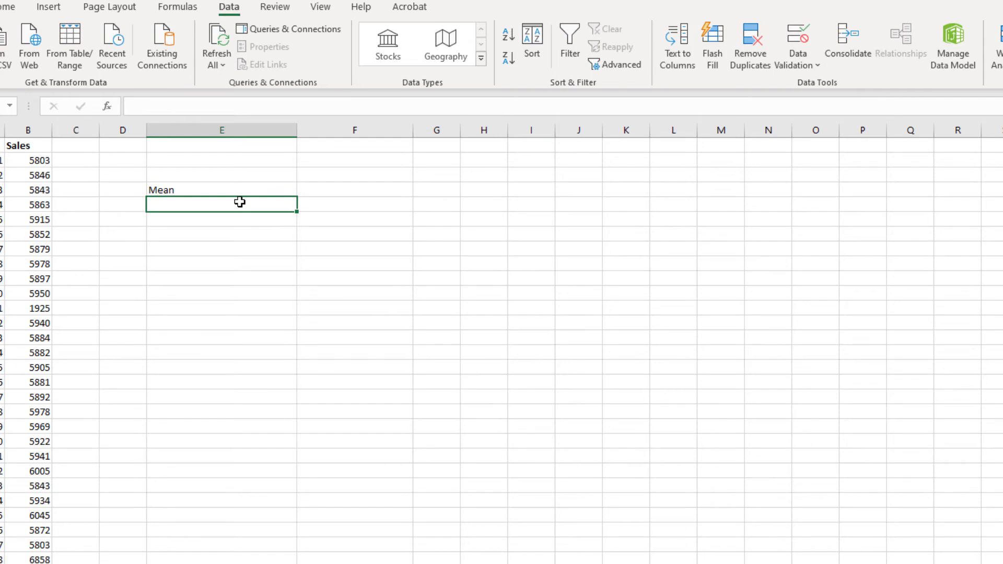
{"action": "type", "text": "Stadar"}
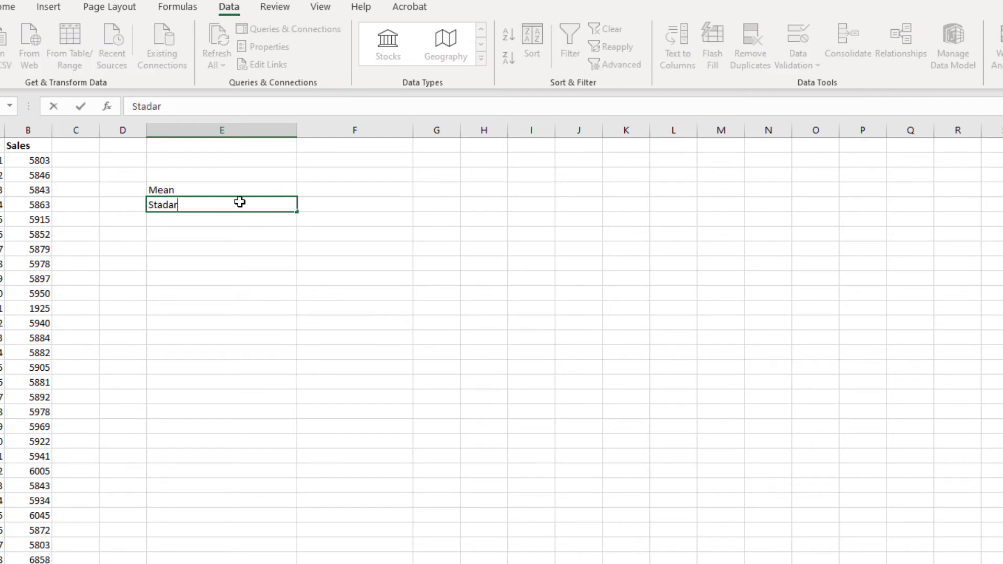
{"action": "type", "text": "d Deviation"}
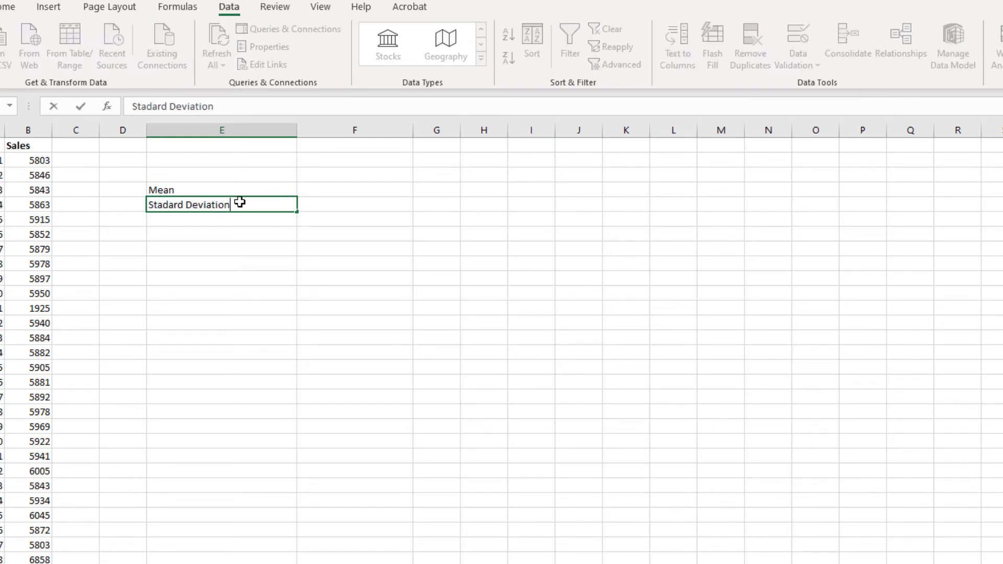
{"action": "key", "text": "Return"}
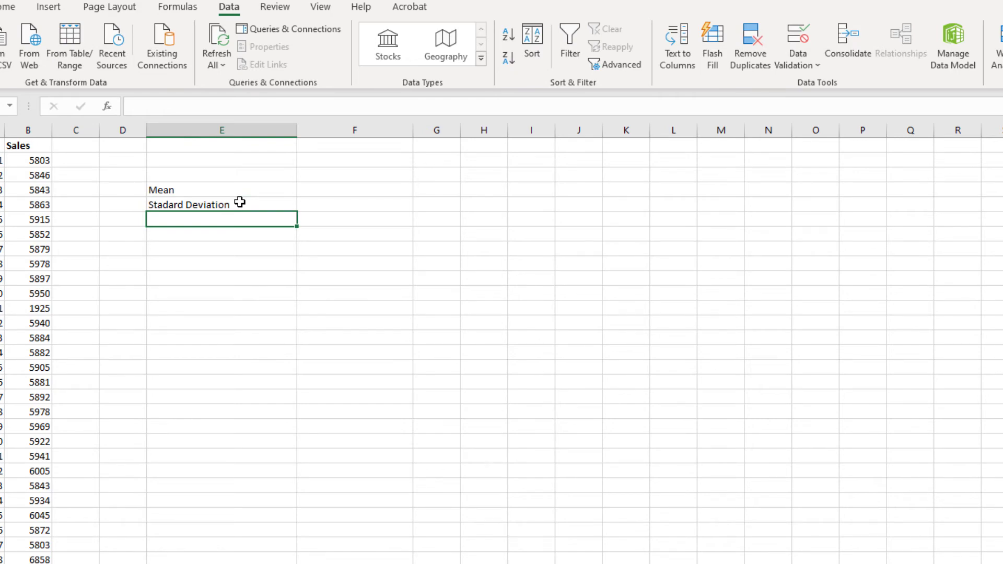
{"action": "type", "text": "Count"}
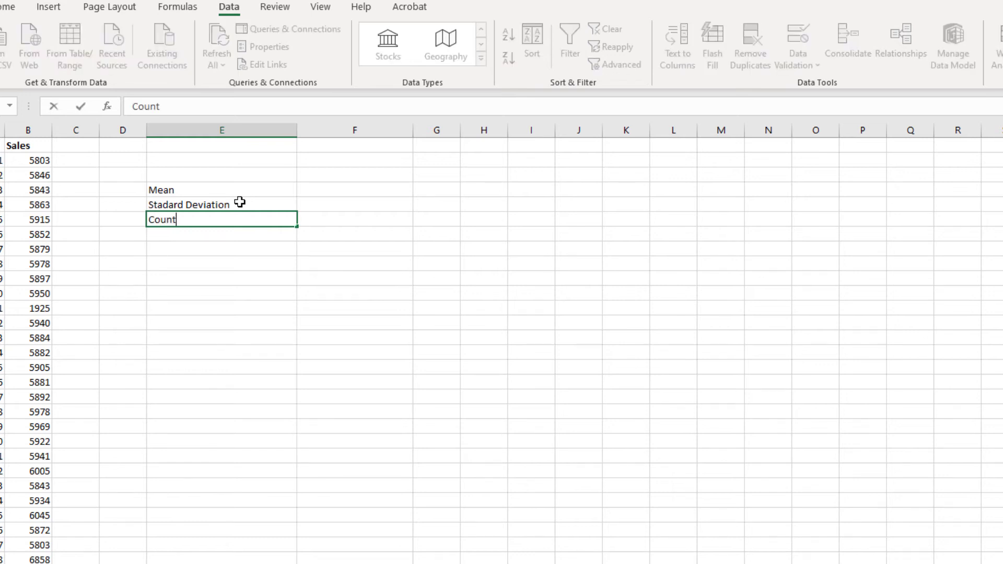
{"action": "key", "text": "Return"}
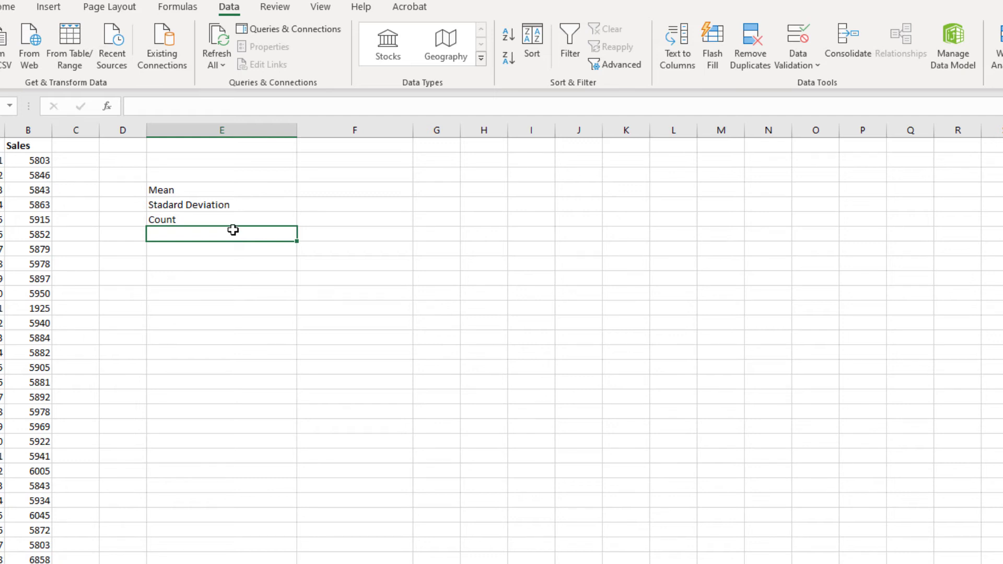
- Add the labels "Standard Error of Mean" and "Degree of Freedom (df)" below Count in column E
{"action": "type", "text": "Standard "}
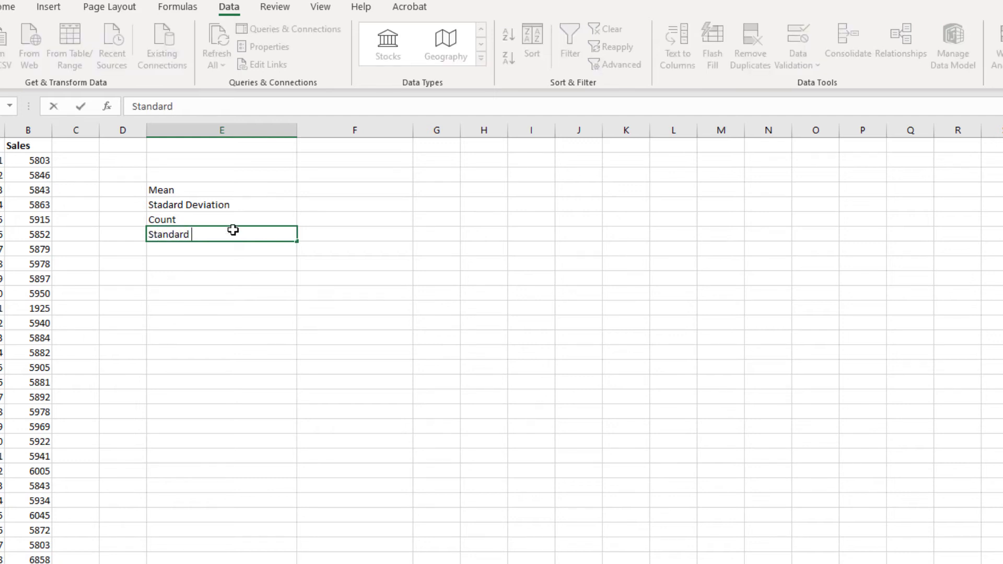
{"action": "type", "text": "Error o f Mean"}
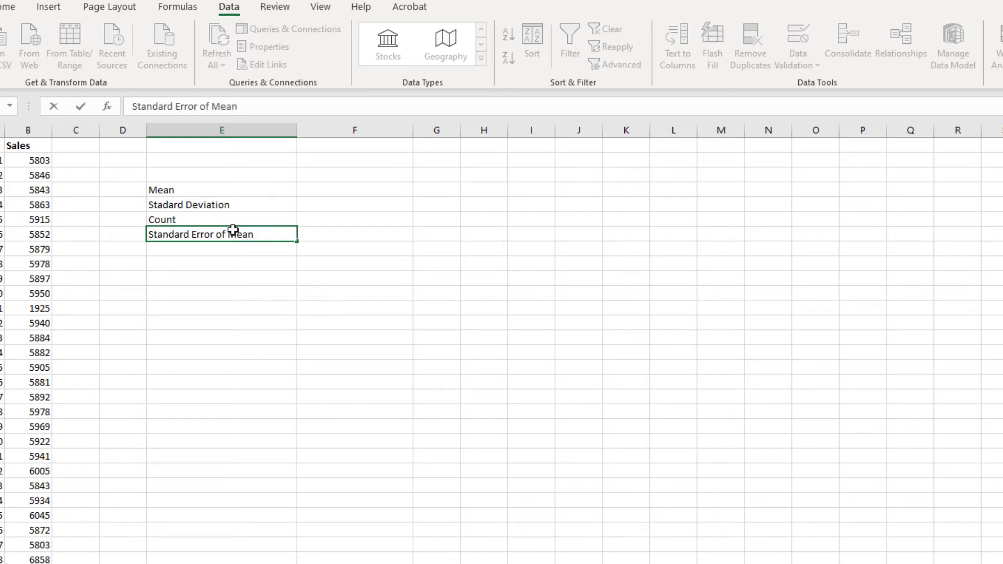
{"action": "key", "text": "Return"}
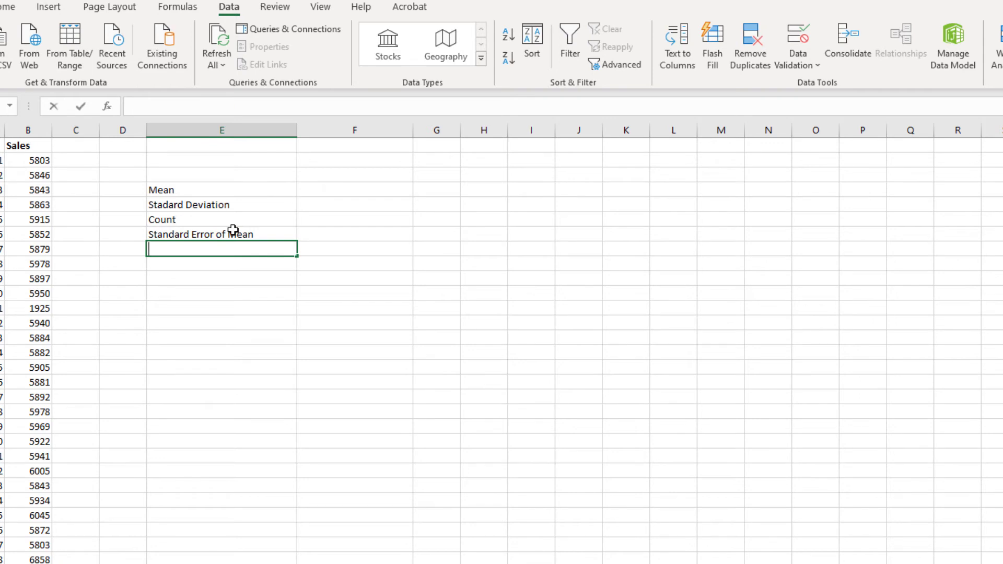
{"action": "type", "text": "Degree of Fr"}
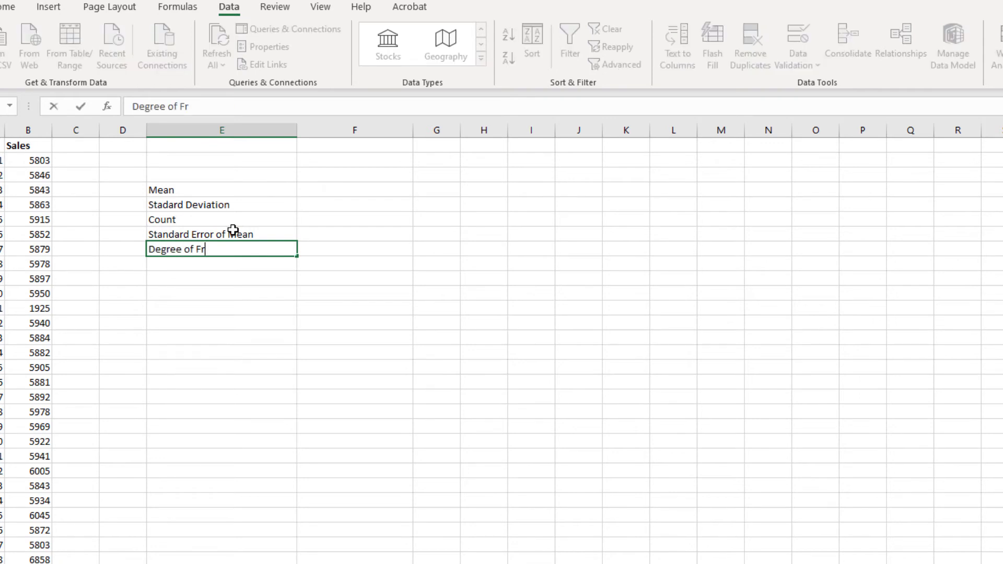
{"action": "type", "text": "eedom (df)"}
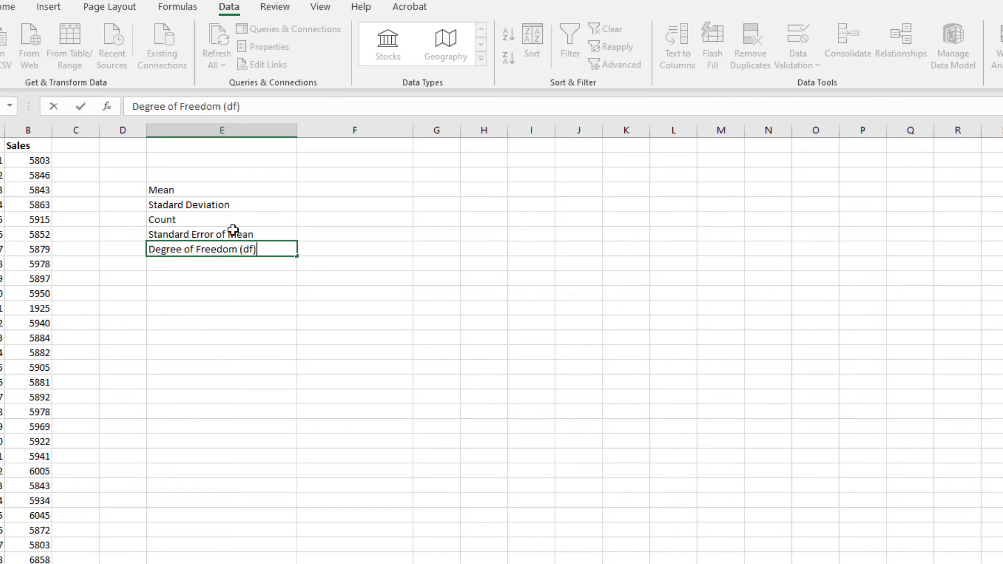
{"action": "key", "text": "Return"}
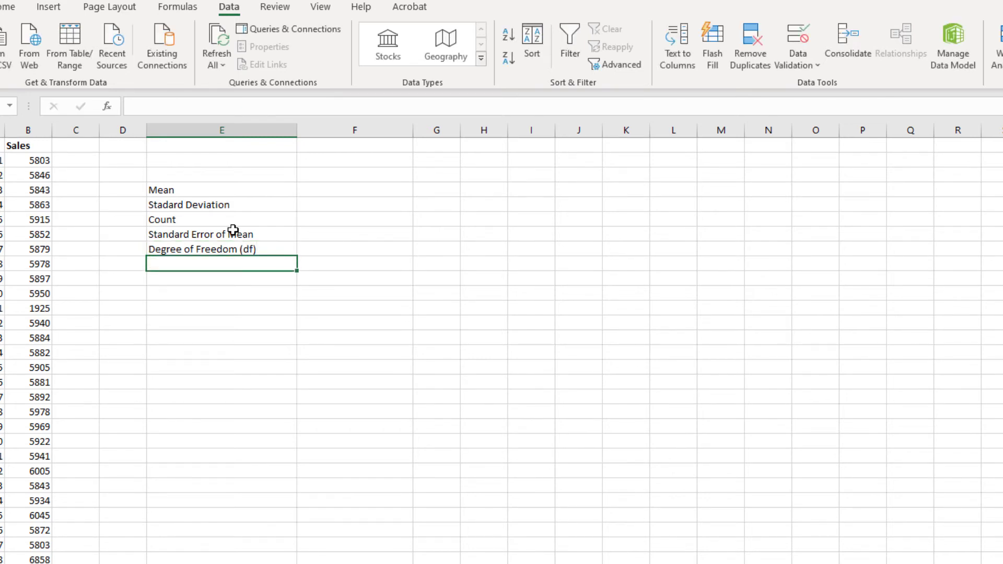
- Add the label "Hypothesised Mean" in E9, leave a blank row, and enter "t-stat" and "P-Value" in E11 and E12
{"action": "type", "text": "Hy"}
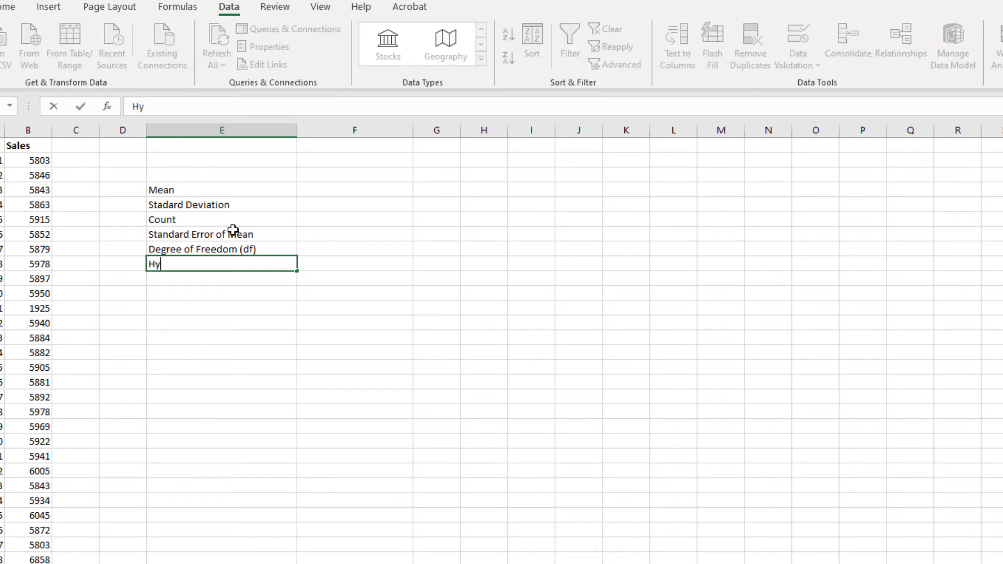
{"action": "type", "text": "pothesised Mean"}
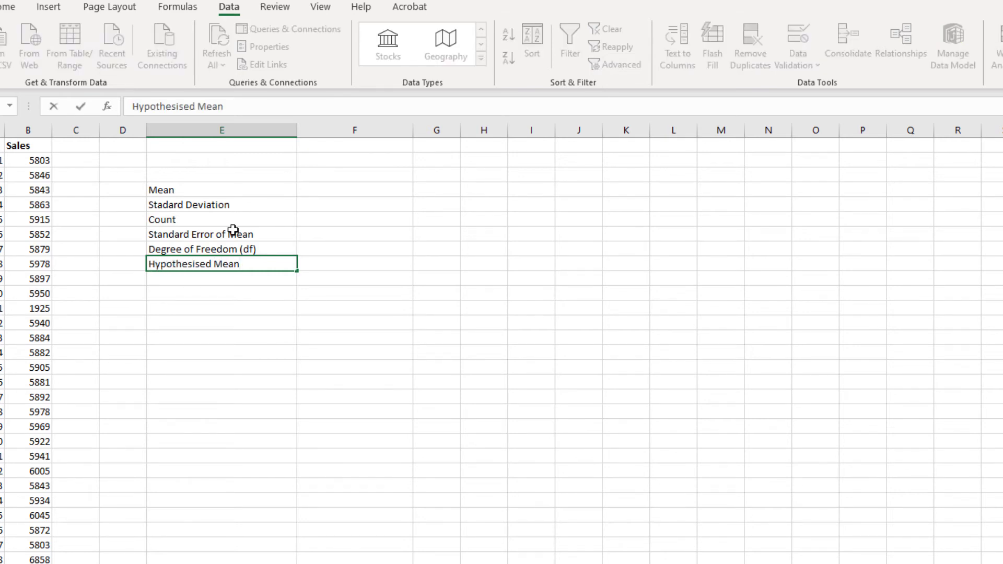
{"action": "key", "text": "Return"}
{"action": "key", "text": "Return"}
{"action": "type", "text": "t-stat"}
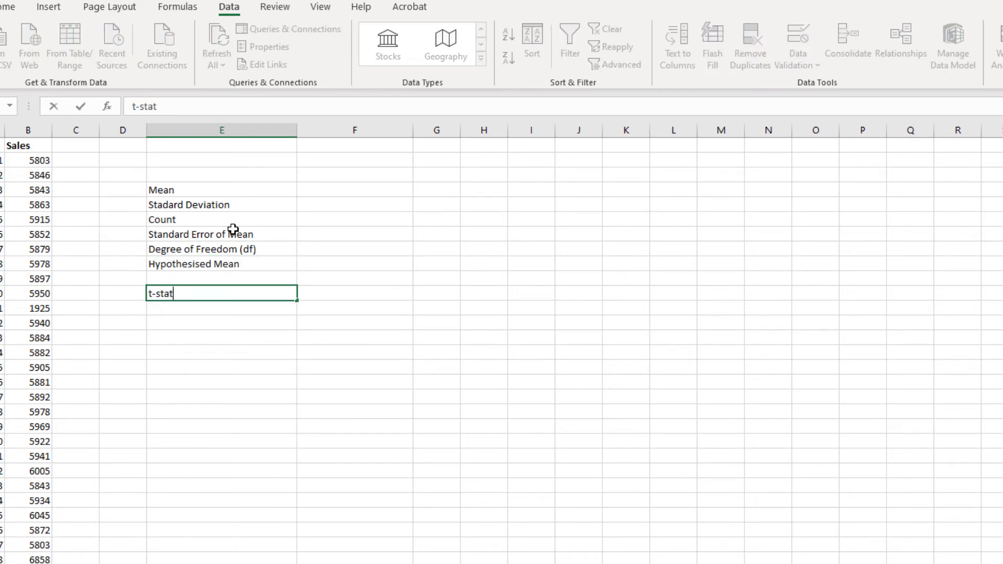
{"action": "key", "text": "Return"}
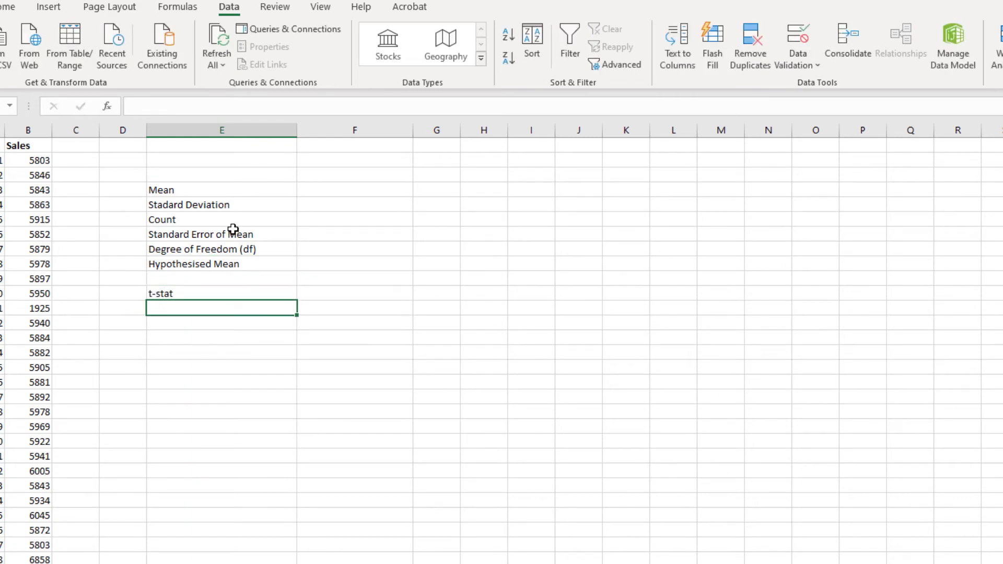
{"action": "type", "text": "P-Value"}
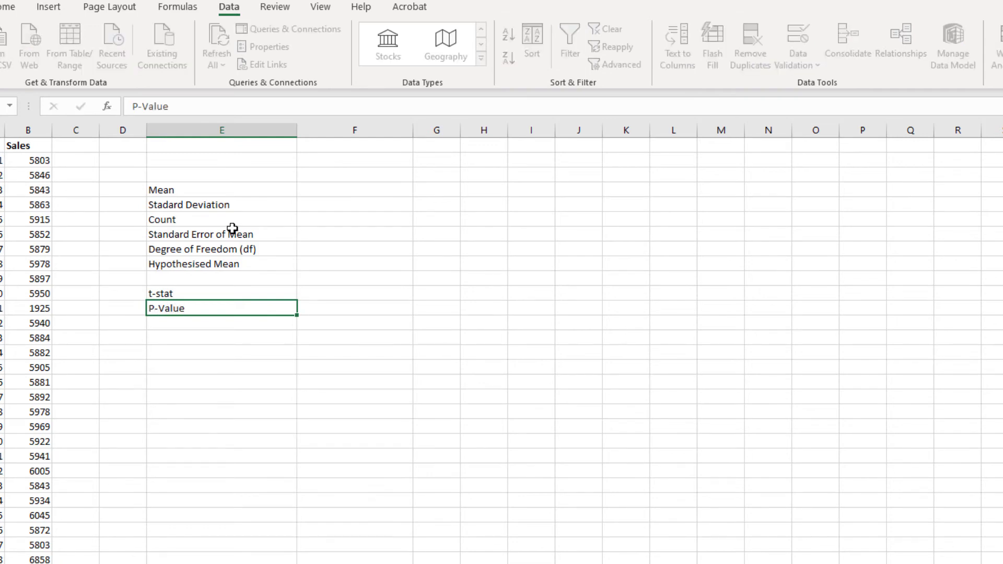
{"action": "key", "text": "Return"}
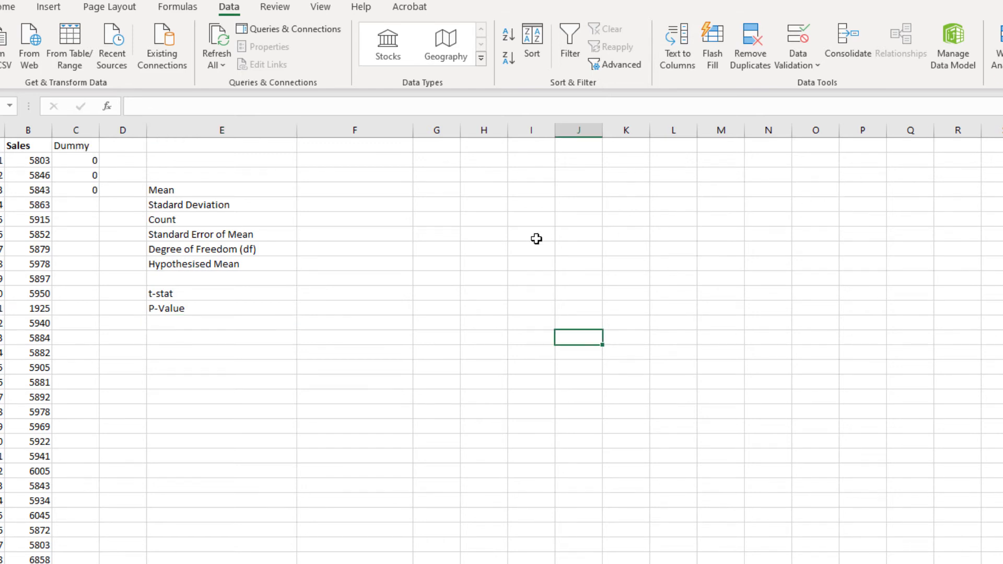
- Paste the copied one-sample t-test output as values starting in J2 and widen columns J and K
{"action": "left_click", "coordinate": [393, 240]}
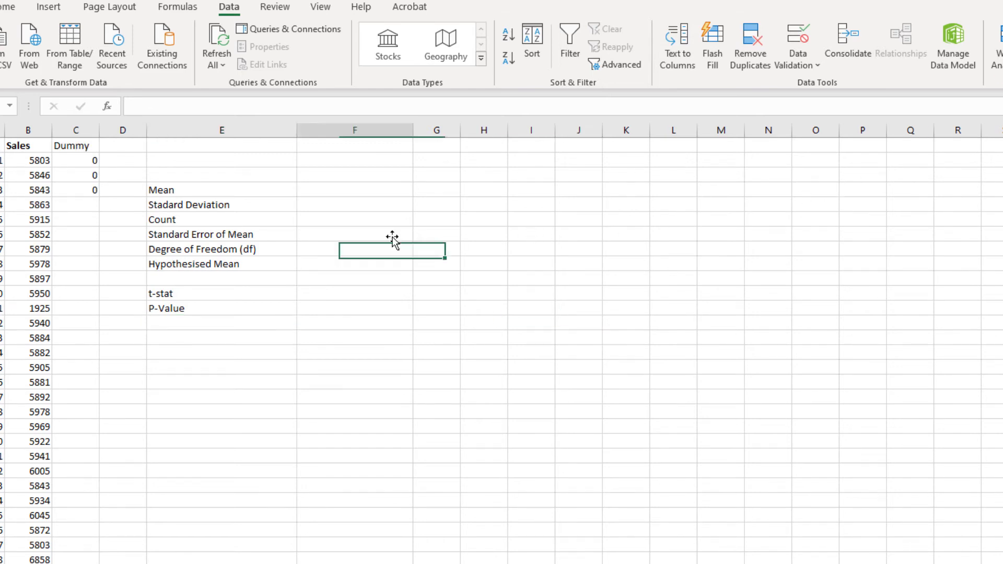
{"action": "left_click", "coordinate": [379, 189]}
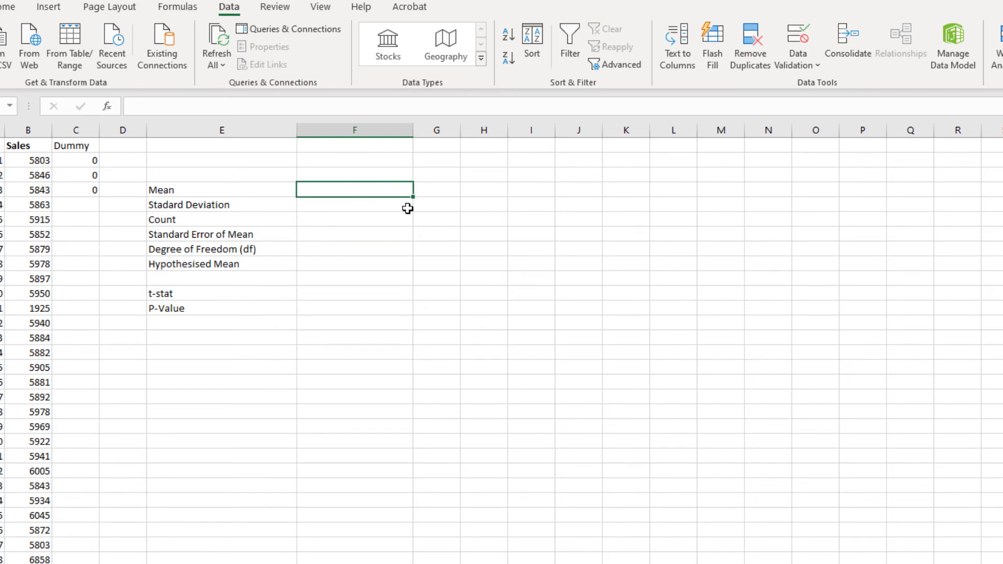
{"action": "left_click", "coordinate": [670, 178]}
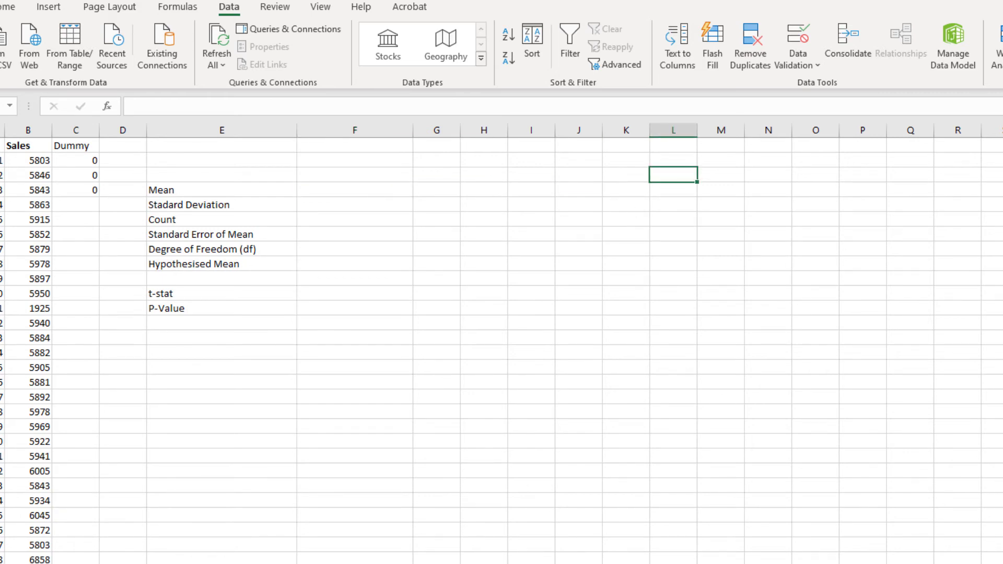
{"action": "left_click", "coordinate": [576, 159]}
{"action": "right_click", "coordinate": [576, 160]}
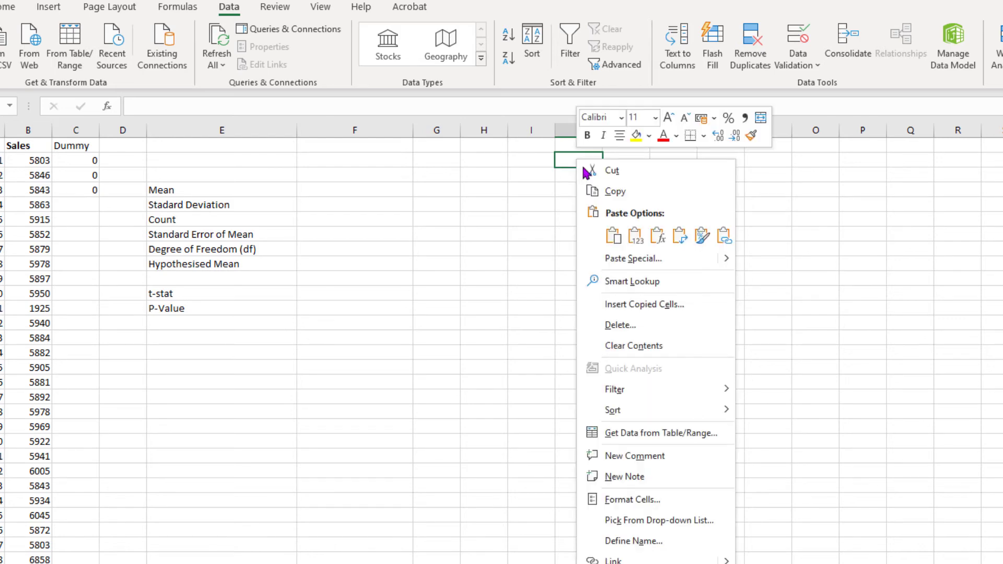
{"action": "left_click", "coordinate": [636, 233]}
{"action": "double_click", "coordinate": [602, 130]}
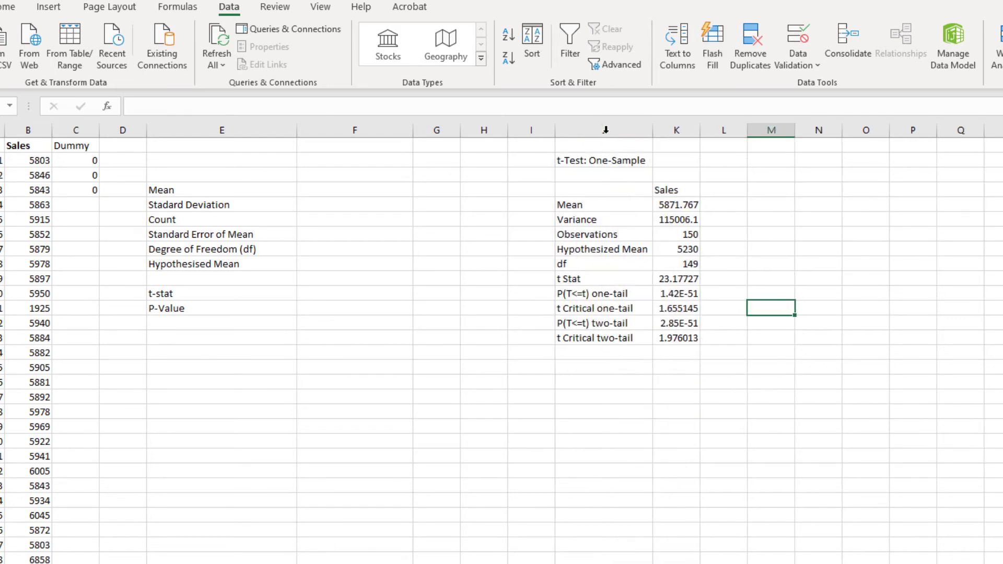
{"action": "left_click_drag", "start_coordinate": [653, 130], "coordinate": [804, 131]}
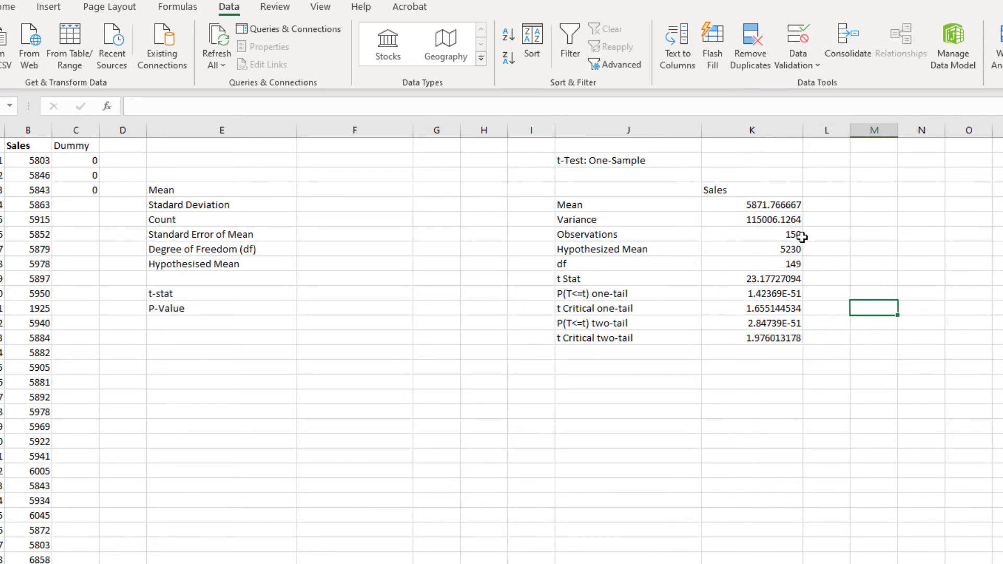
- Format the pasted P(T<=t) one-tail value in K11 as Number with two decimal places
{"action": "left_click", "coordinate": [795, 294]}
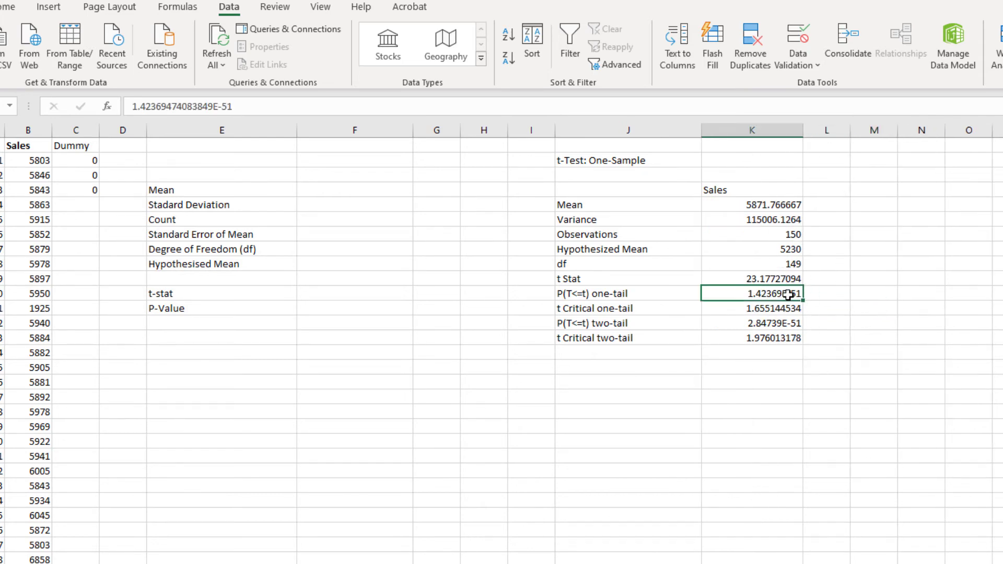
{"action": "right_click", "coordinate": [790, 294]}
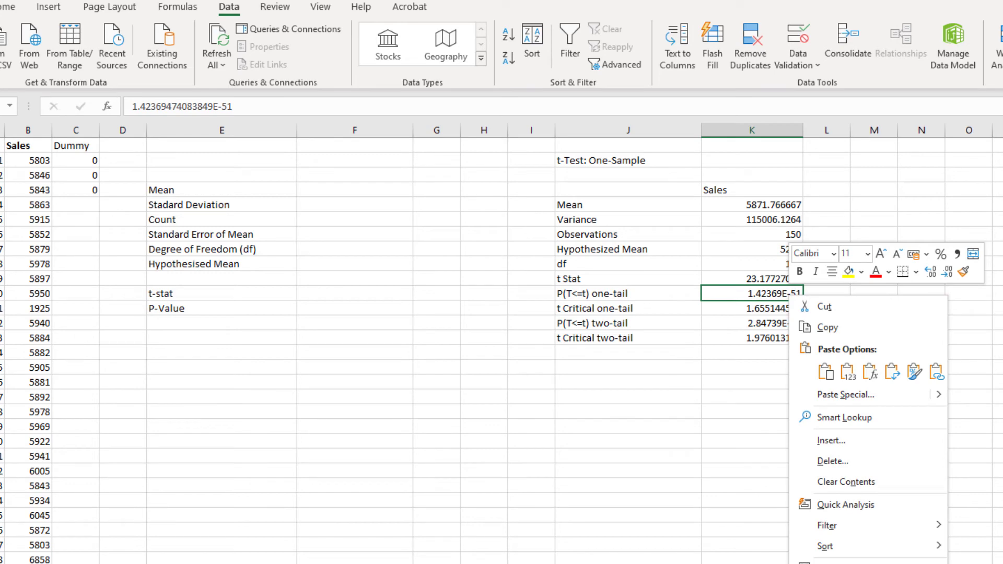
{"action": "left_click", "coordinate": [838, 563]}
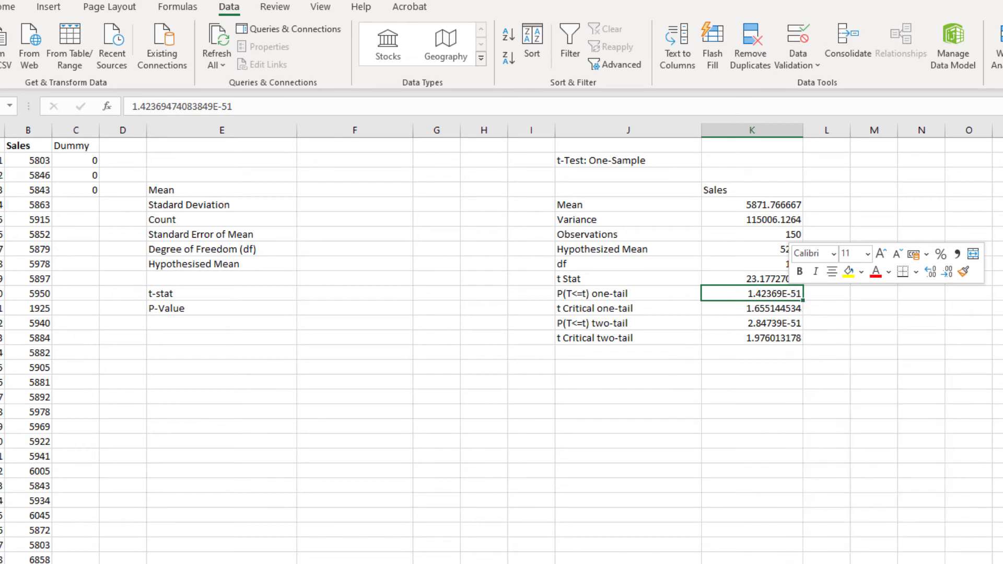
{"action": "left_click", "coordinate": [721, 493]}
{"action": "key", "text": "Up"}
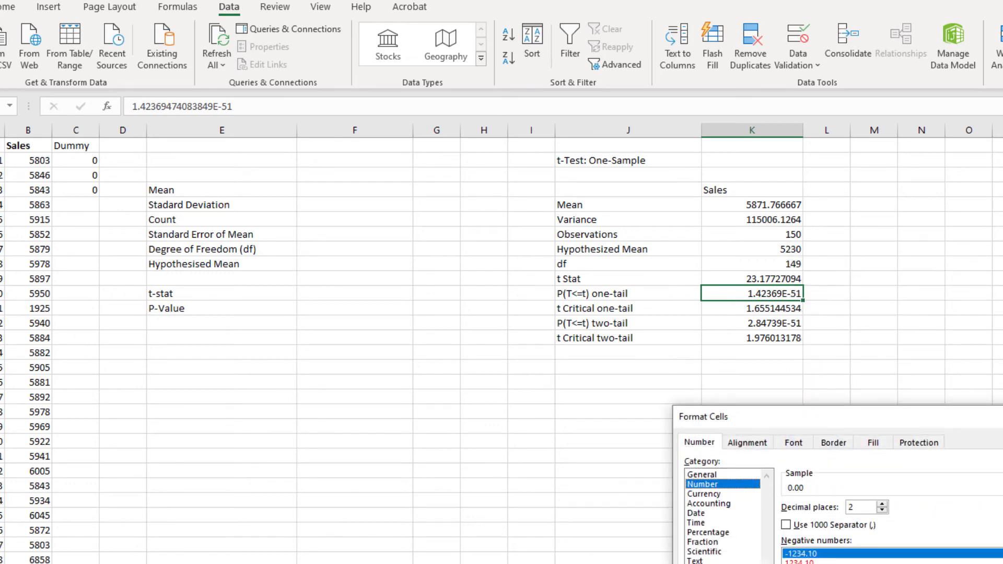
{"action": "key", "text": "Return"}
- Format the pasted P(T<=t) two-tail value in K13 as Number with two decimal places
{"action": "left_click", "coordinate": [793, 327]}
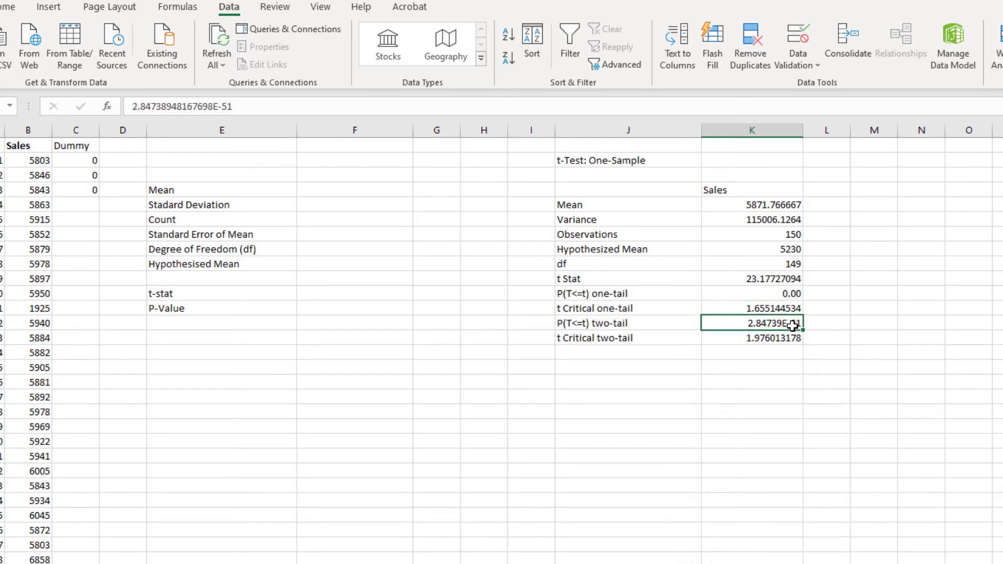
{"action": "right_click", "coordinate": [792, 327]}
{"action": "left_click", "coordinate": [846, 563]}
{"action": "left_click", "coordinate": [703, 485]}
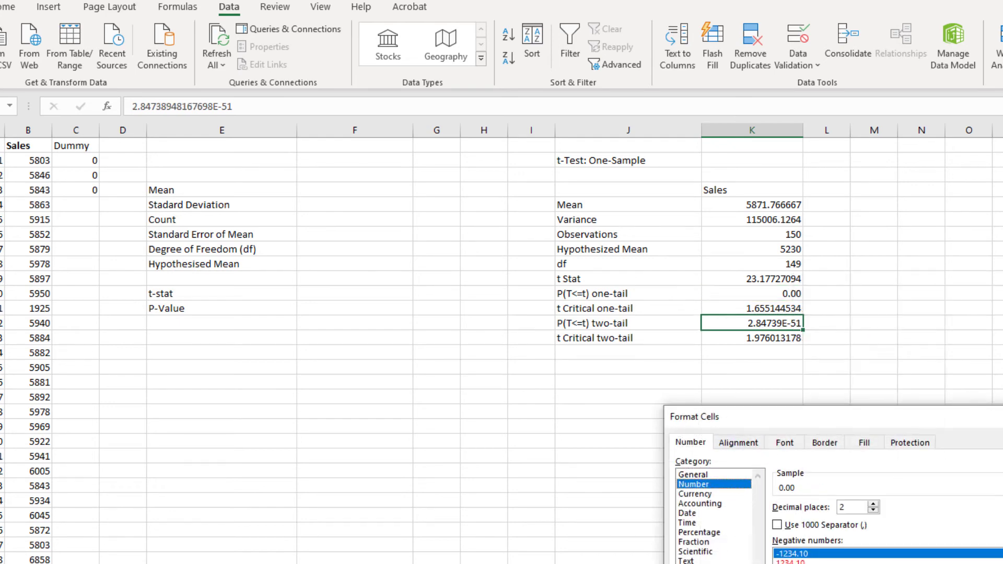
{"action": "key", "text": "Return"}
{"action": "left_click", "coordinate": [928, 339]}
- Calculate the sales mean in F4 with =AVERAGE(B2:B151) and compare it with the mean in the pasted t-test output
{"action": "left_click", "coordinate": [732, 219]}
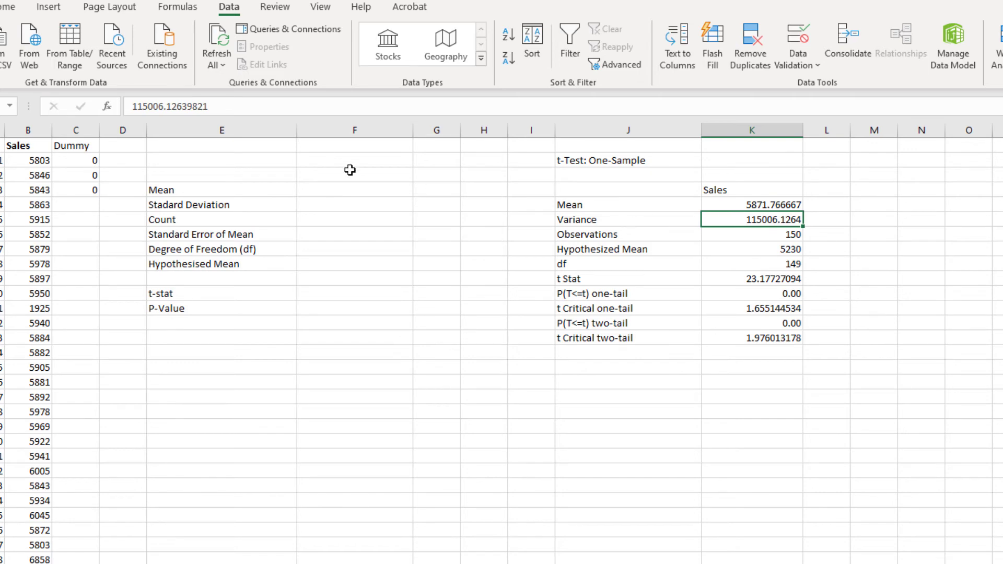
{"action": "left_click", "coordinate": [344, 189]}
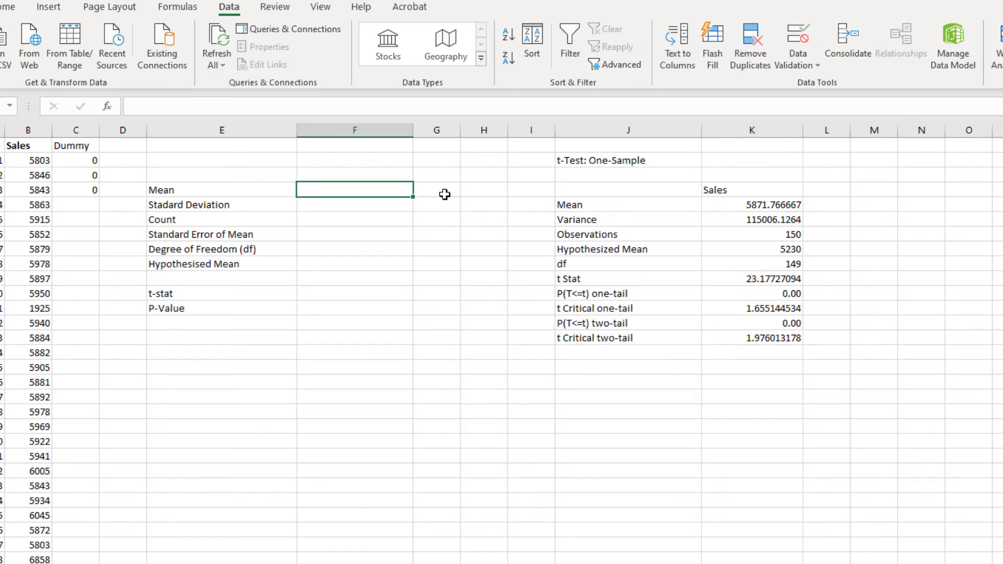
{"action": "left_click", "coordinate": [775, 207]}
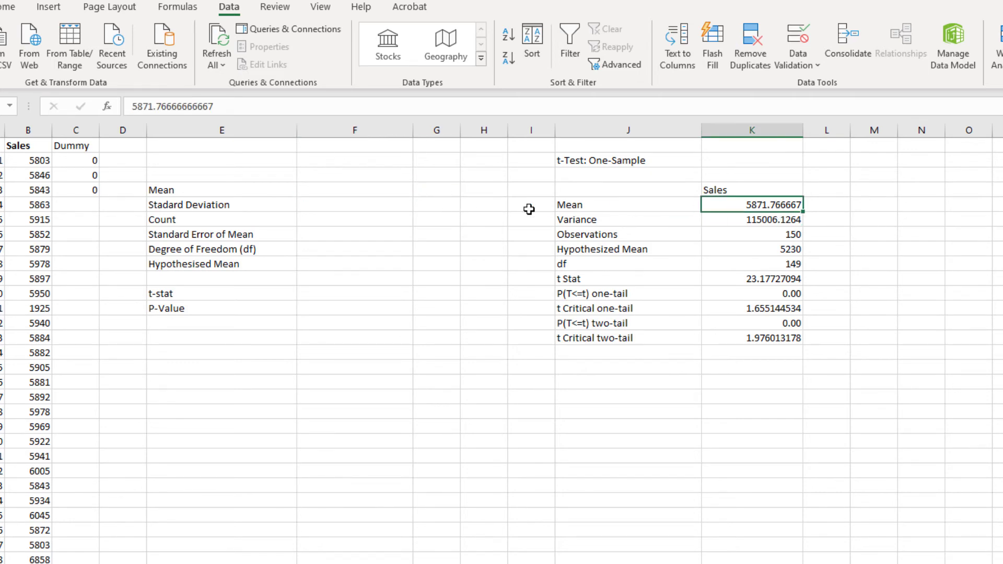
{"action": "left_click", "coordinate": [363, 189]}
{"action": "type", "text": "="}
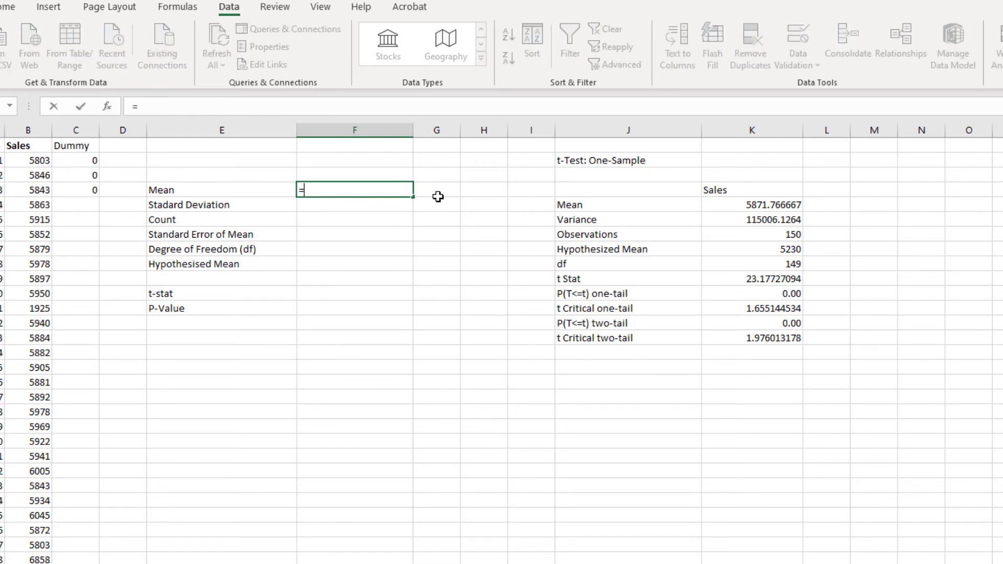
{"action": "type", "text": "average"}
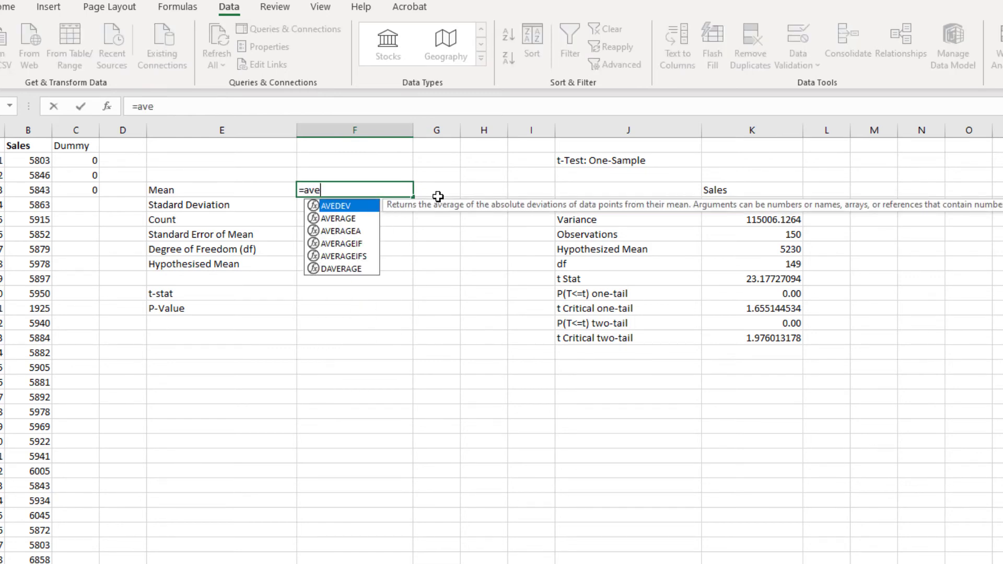
{"action": "key", "text": "Tab"}
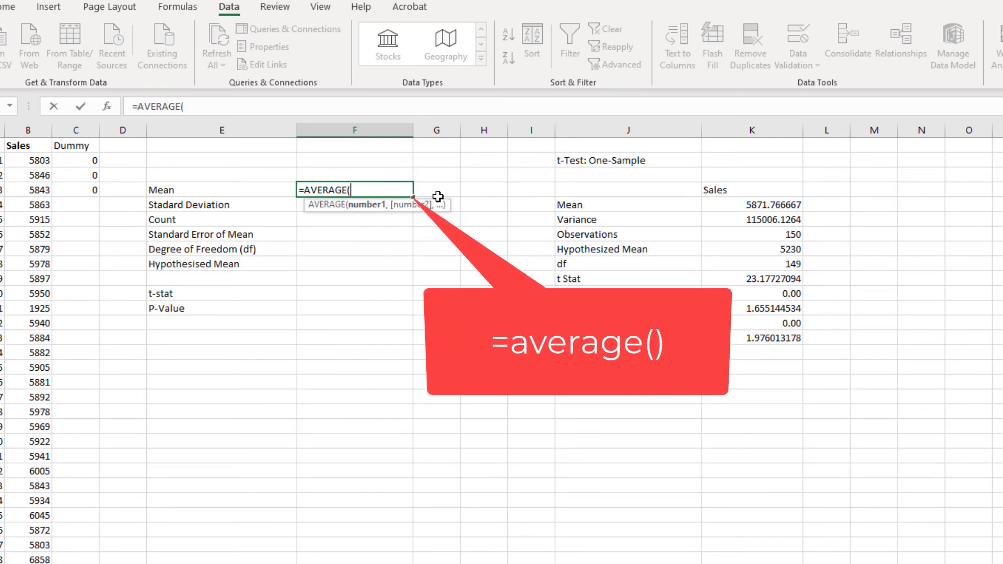
{"action": "left_click", "coordinate": [35, 161]}
{"action": "key", "text": "ctrl+shift+Down"}
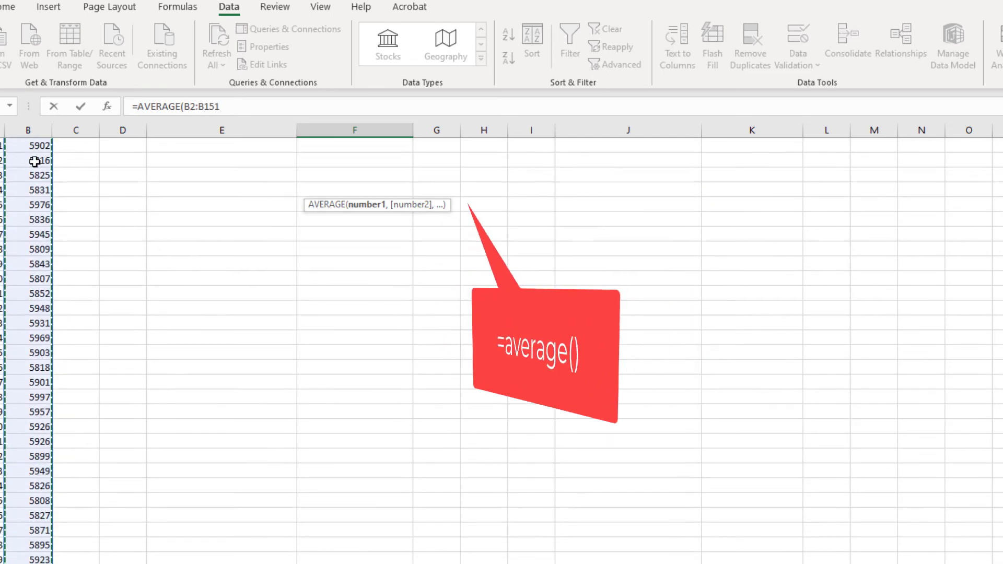
{"action": "scroll", "coordinate": [502, 351], "scroll_direction": "up", "scroll_amount": 20}
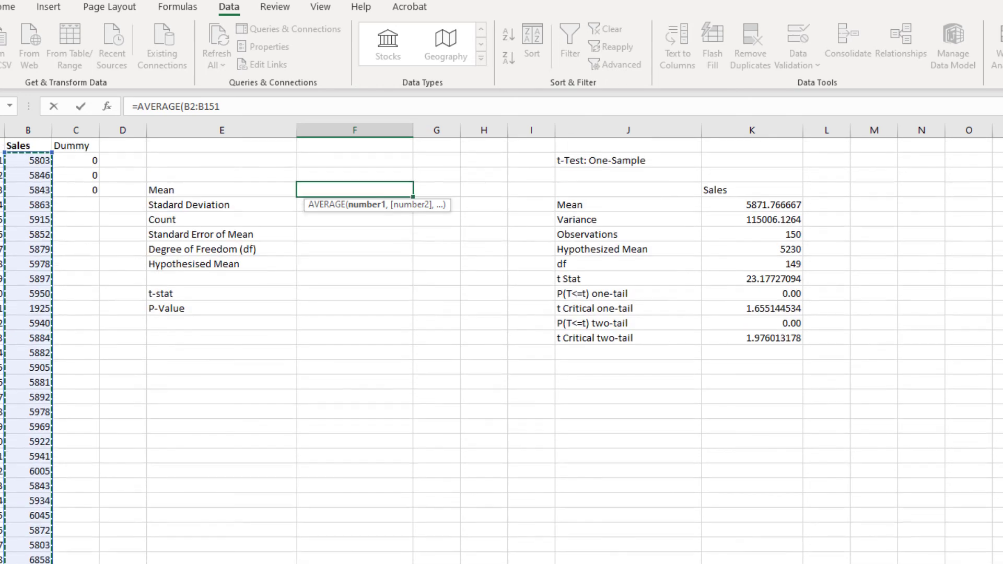
{"action": "left_click", "coordinate": [409, 191]}
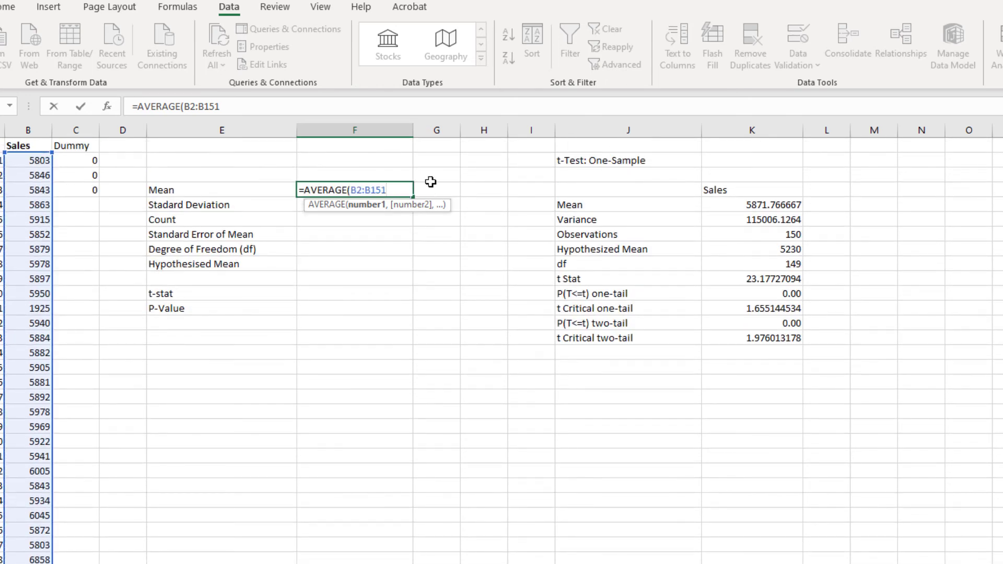
{"action": "type", "text": ")"}
{"action": "key", "text": "Return"}
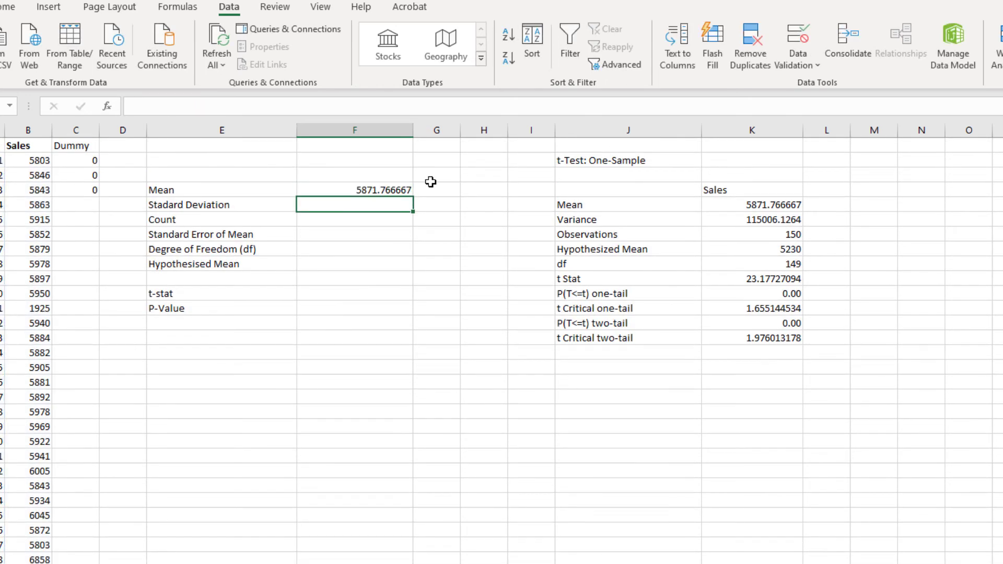
{"action": "left_click", "coordinate": [363, 189]}
{"action": "left_click", "coordinate": [785, 201]}
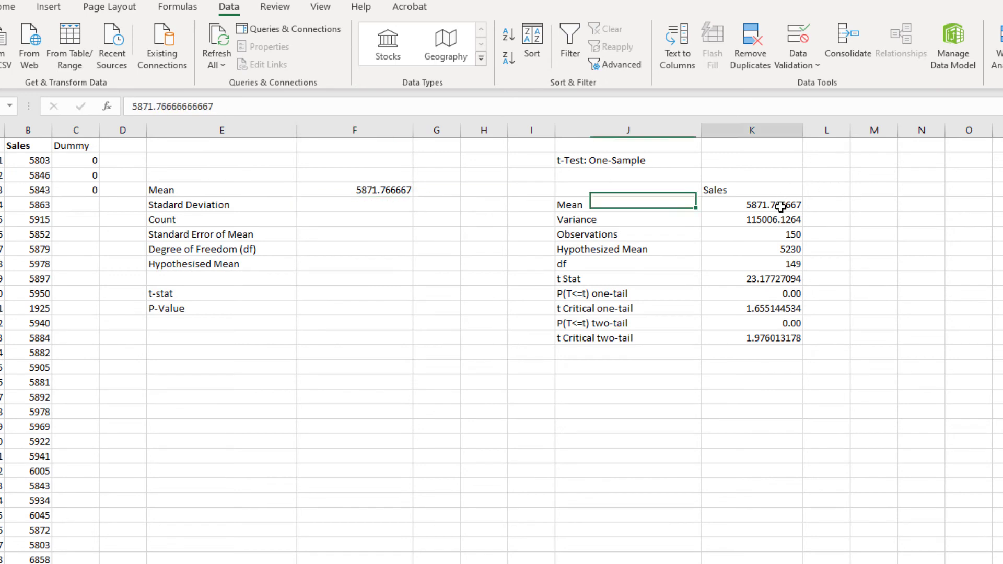
{"action": "left_click", "coordinate": [399, 190]}
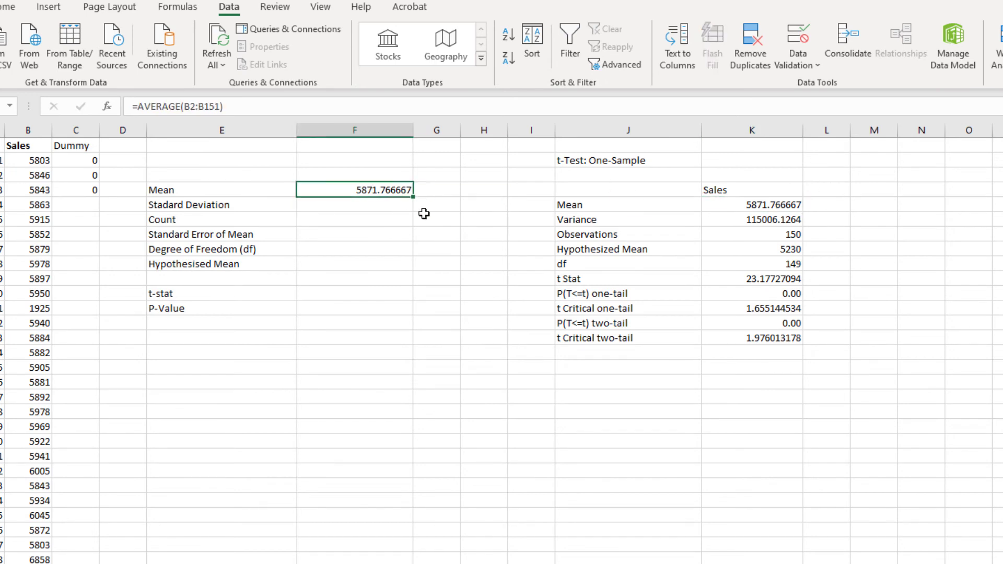
- Calculate the sample standard deviation of sales in F5 with =STDEV.S(B2:B151) and check it against the variance in the pasted t-test output
{"action": "left_click", "coordinate": [397, 204]}
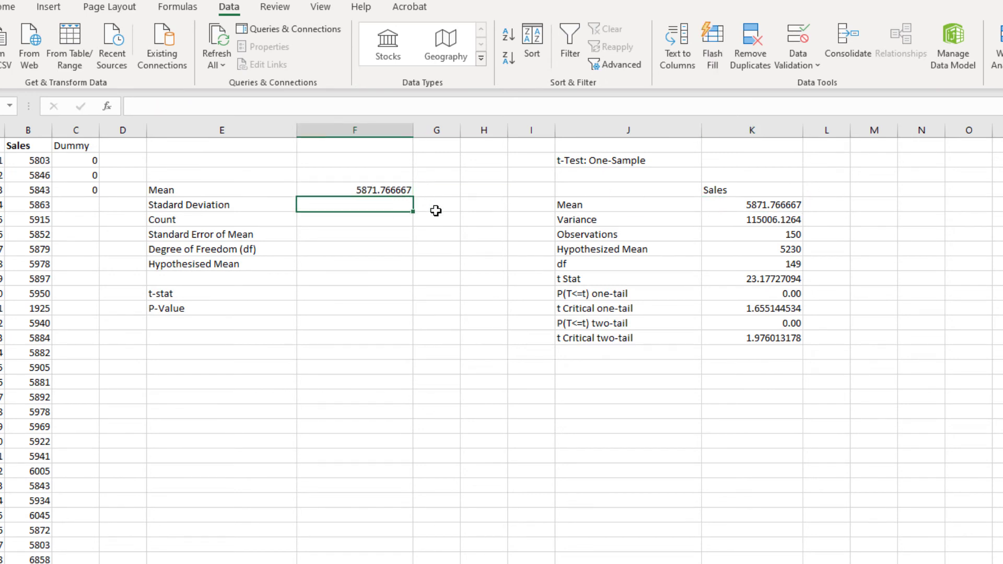
{"action": "left_click", "coordinate": [592, 220]}
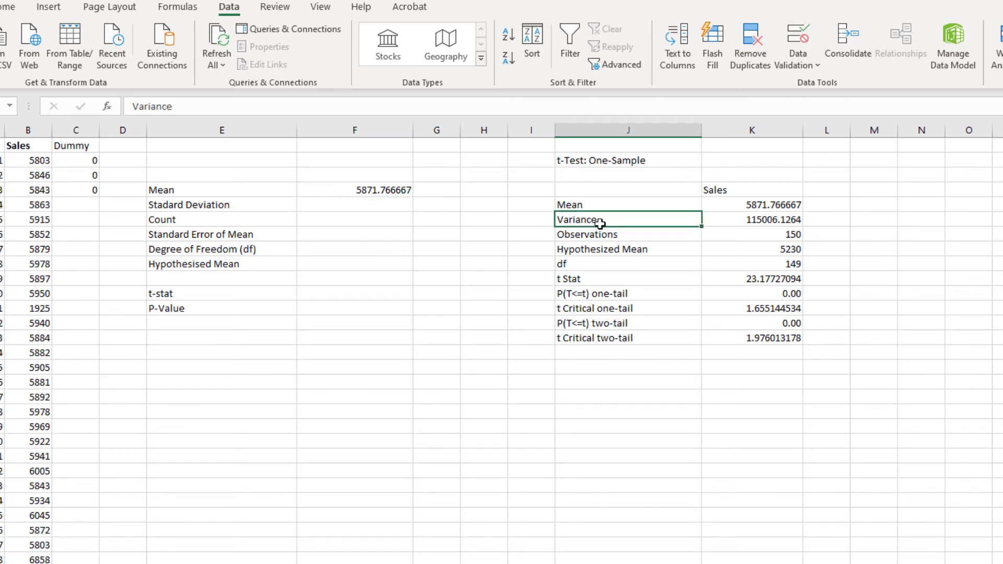
{"action": "left_click", "coordinate": [289, 208]}
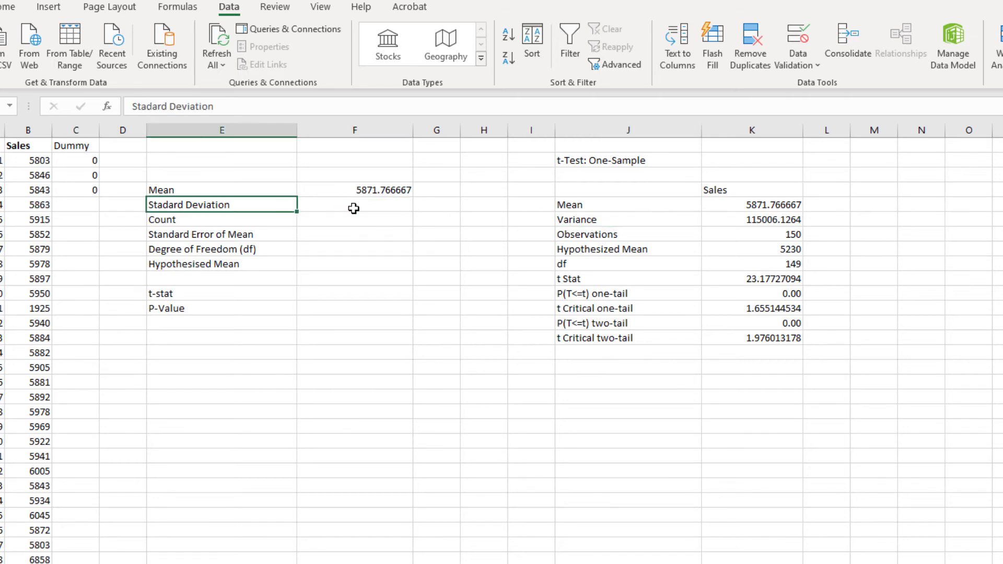
{"action": "left_click", "coordinate": [354, 209]}
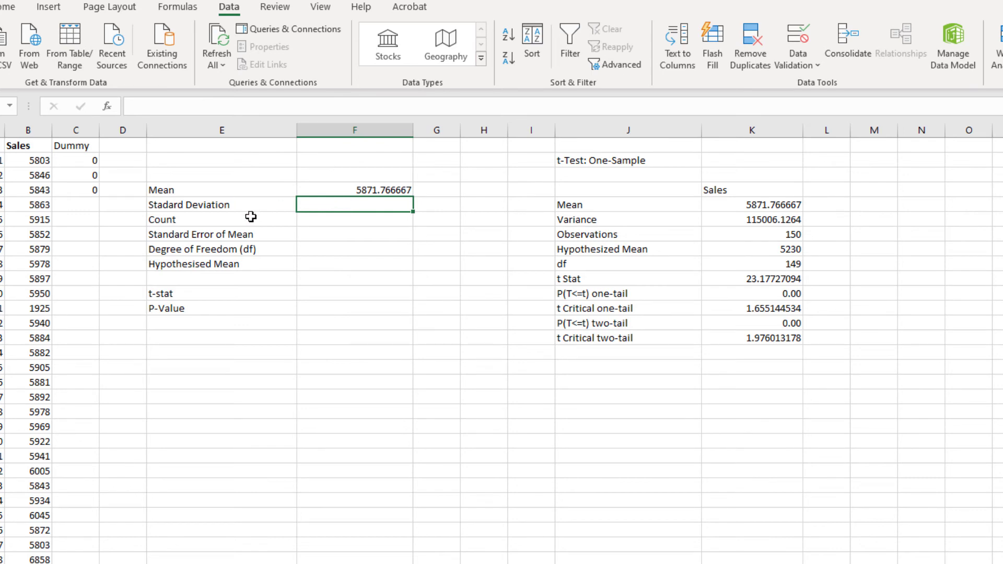
{"action": "type", "text": "="}
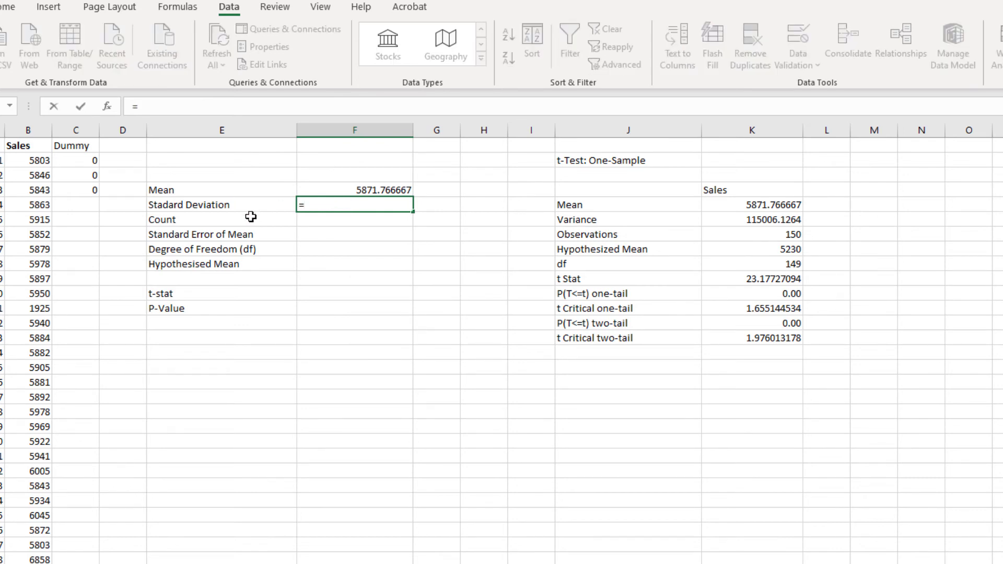
{"action": "type", "text": "std"}
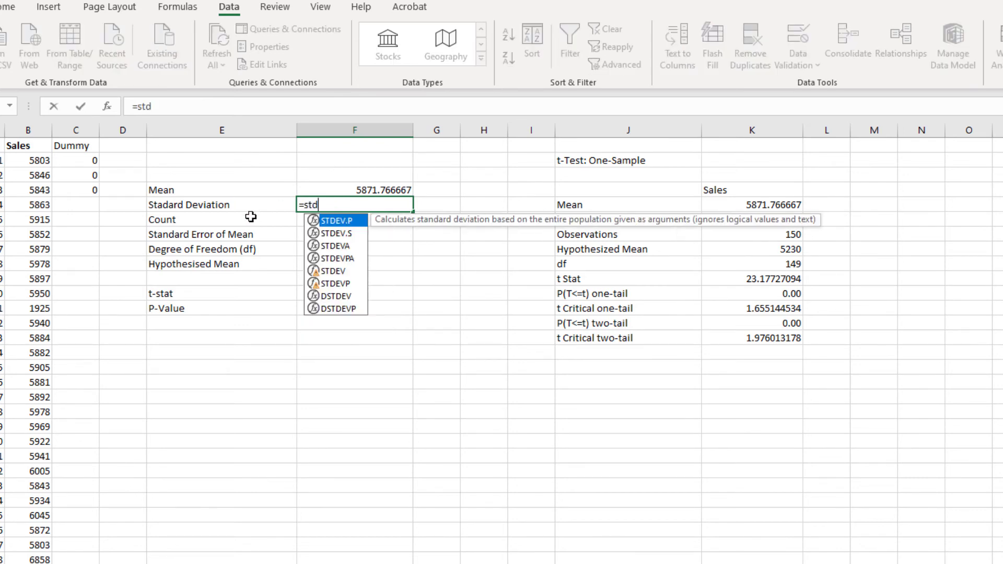
{"action": "key", "text": "Down"}
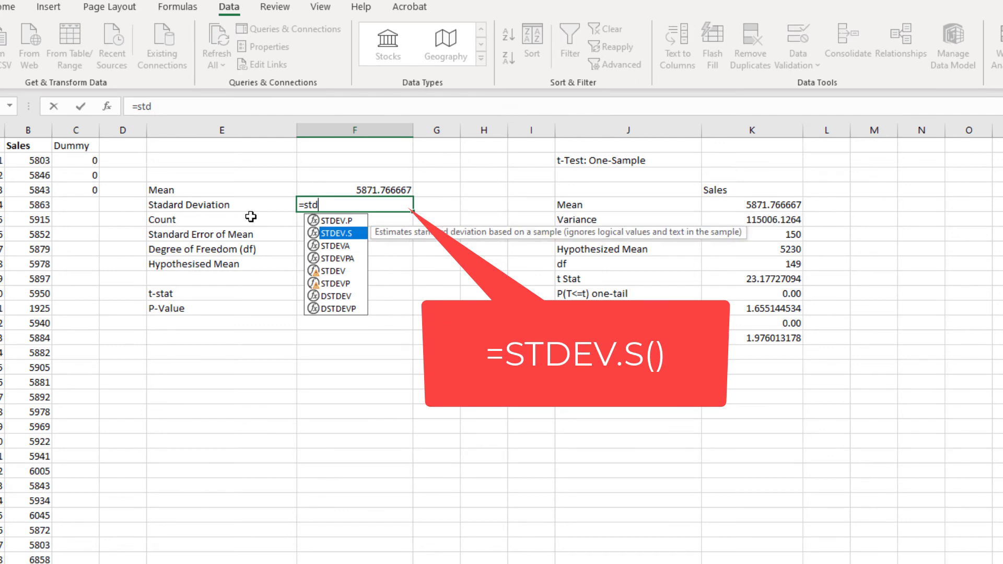
{"action": "key", "text": "Up"}
{"action": "key", "text": "Down"}
{"action": "key", "text": "Tab"}
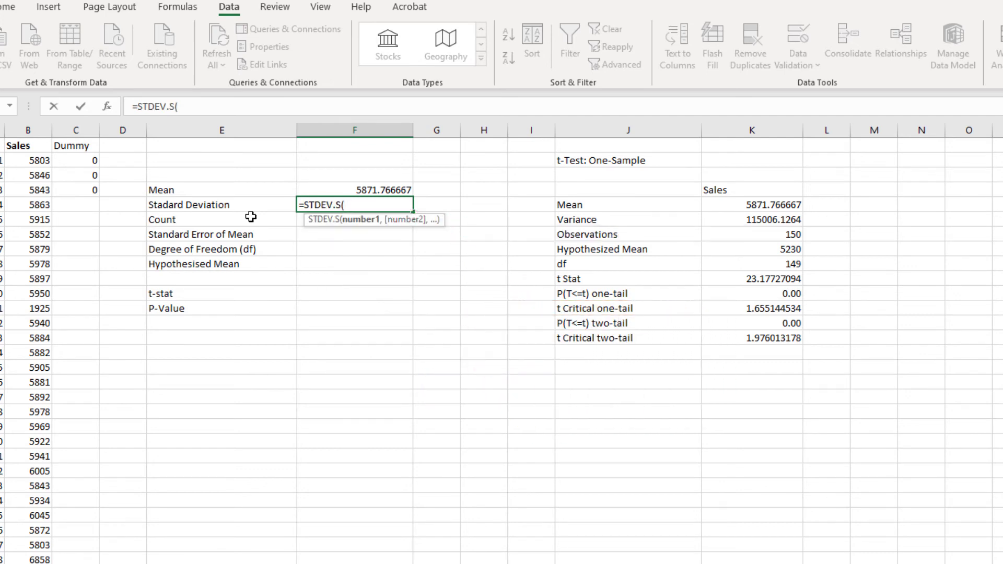
{"action": "left_click", "coordinate": [41, 160]}
{"action": "key", "text": "ctrl+shift+Down"}
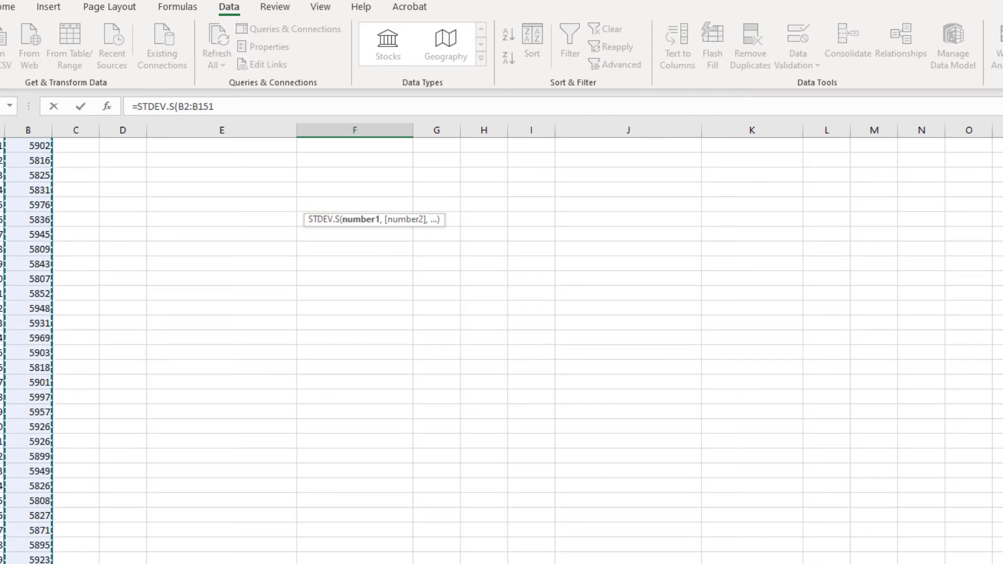
{"action": "scroll", "coordinate": [502, 351], "scroll_direction": "up", "scroll_amount": 20}
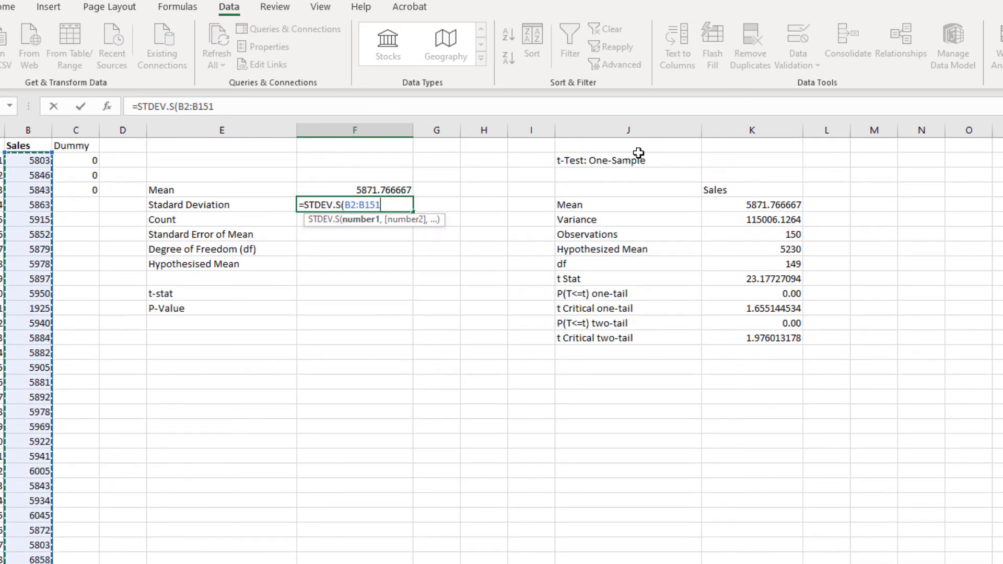
{"action": "type", "text": ")"}
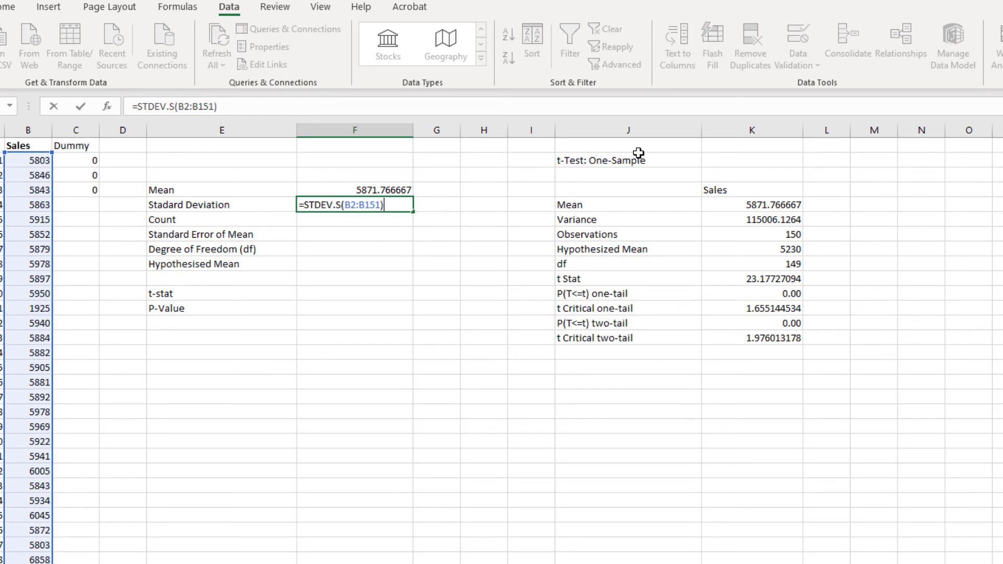
{"action": "key", "text": "Return"}
{"action": "left_click", "coordinate": [377, 204]}
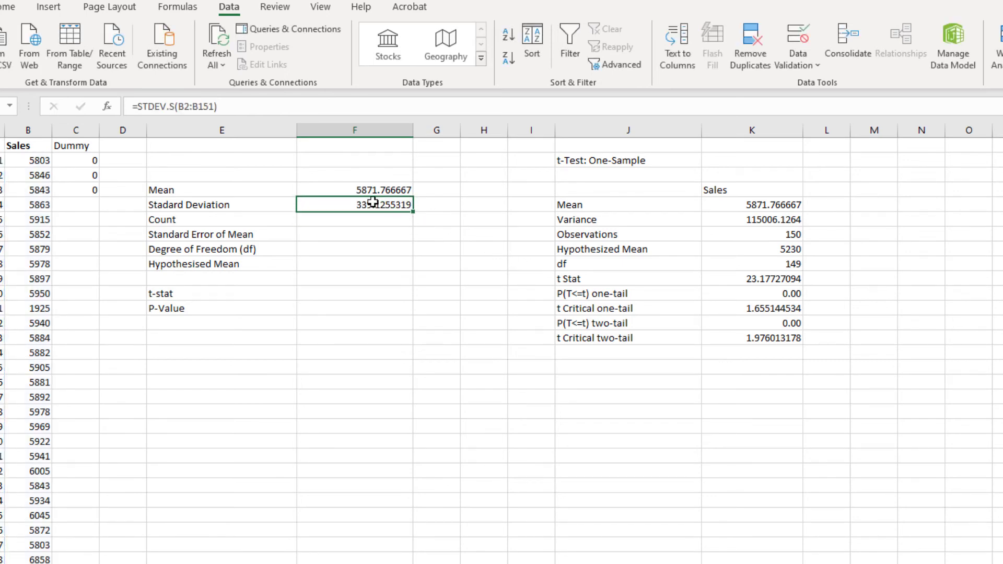
{"action": "left_click", "coordinate": [798, 221]}
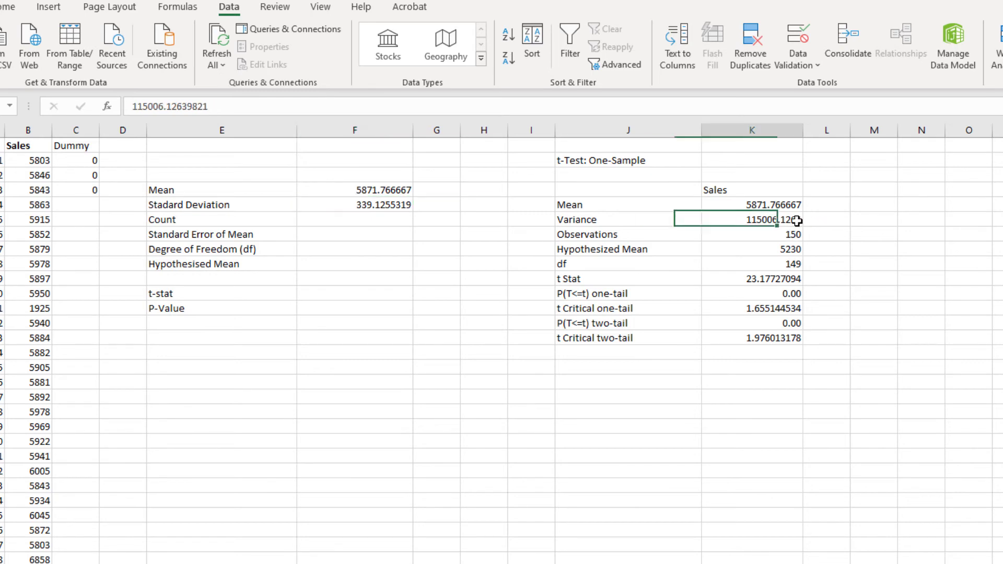
- Count the sales values in F6 with =COUNT(B2:B151) and compare the count with the observations in the pasted t-test output
{"action": "left_click", "coordinate": [381, 222]}
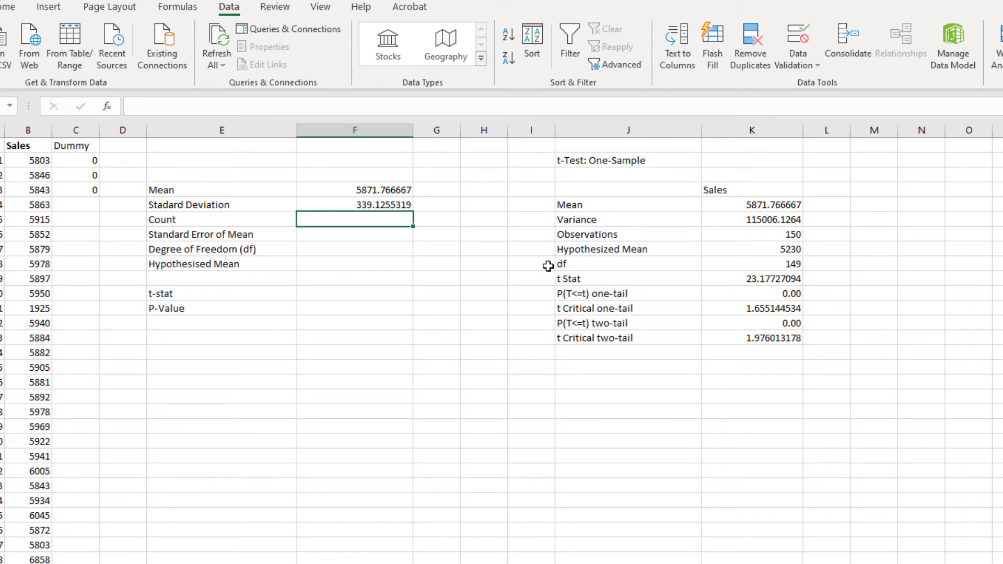
{"action": "type", "text": "="}
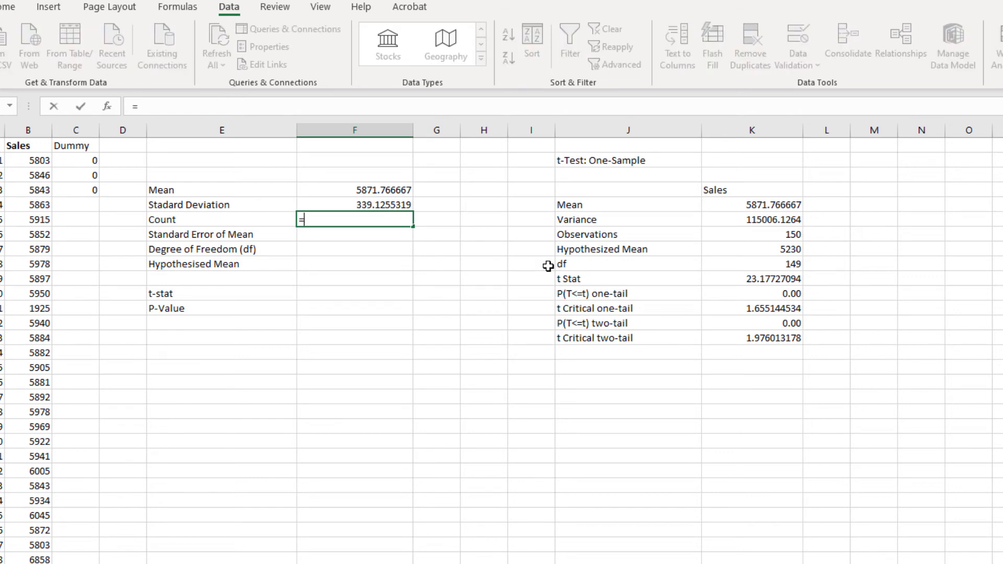
{"action": "type", "text": "cou"}
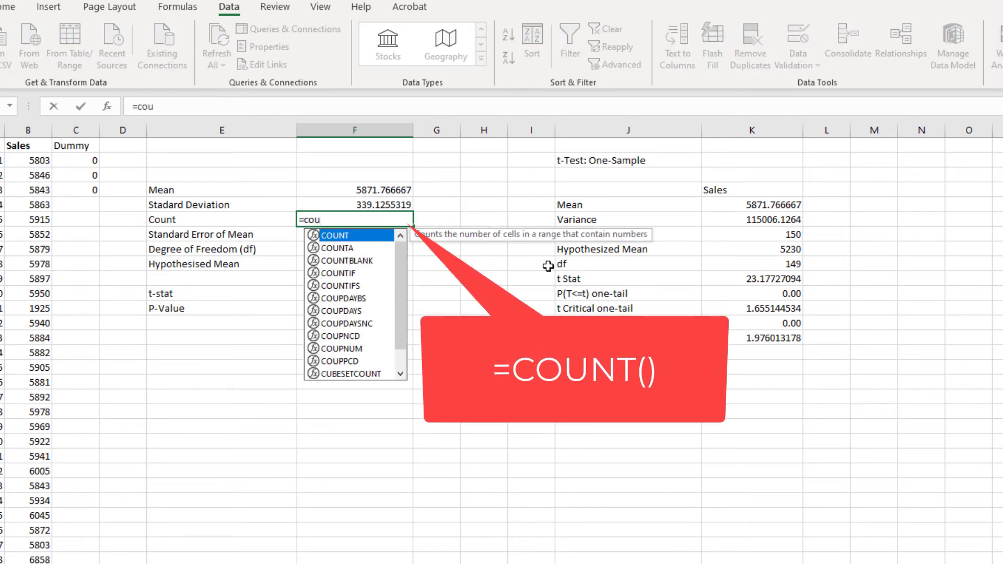
{"action": "key", "text": "Tab"}
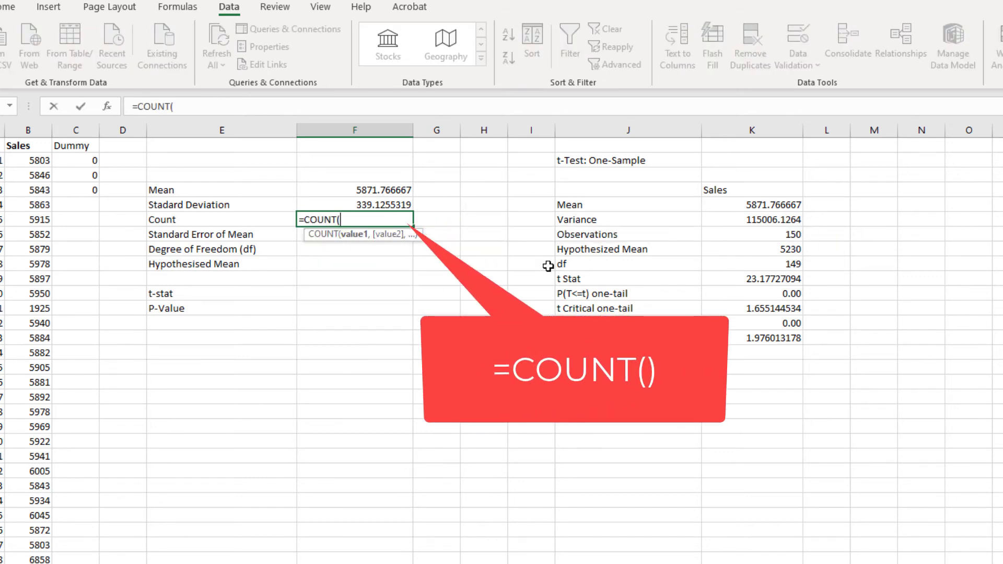
{"action": "left_click", "coordinate": [37, 164]}
{"action": "key", "text": "ctrl+shift+Down"}
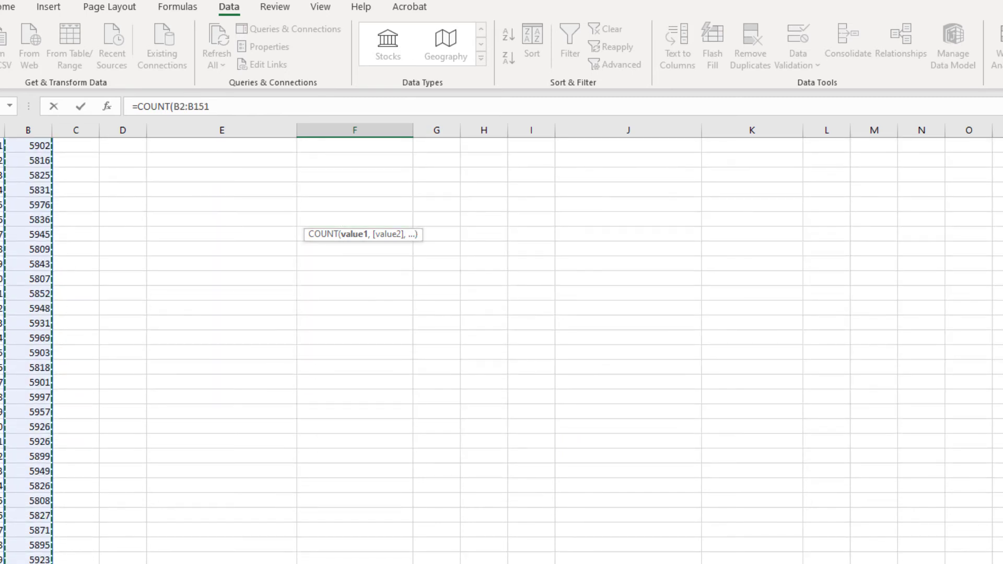
{"action": "left_click_drag", "start_coordinate": [1002, 471], "coordinate": [1002, 235]}
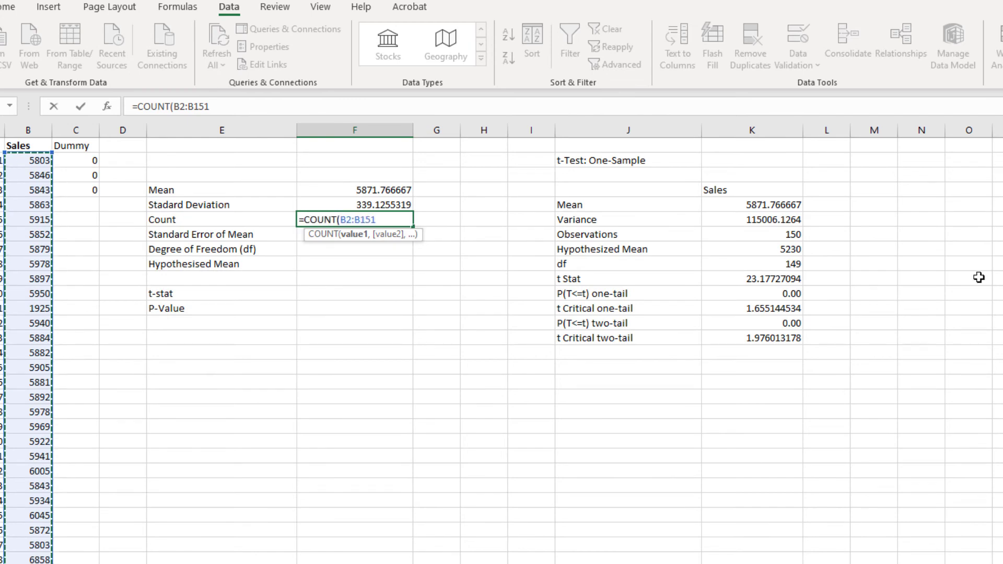
{"action": "type", "text": ")"}
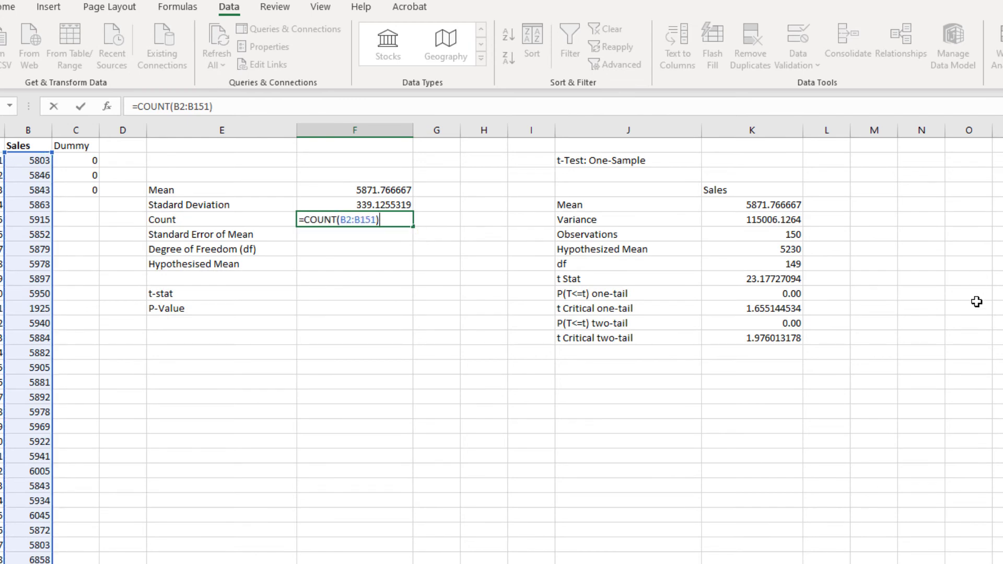
{"action": "key", "text": "Return"}
{"action": "left_click", "coordinate": [797, 233]}
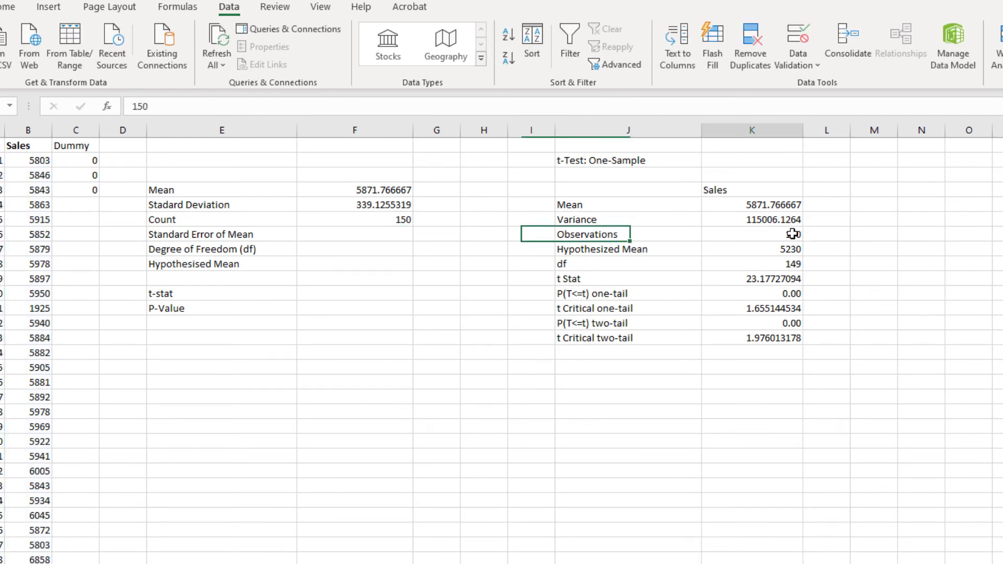
- Calculate the standard error of the mean in F7 with =F5/SQRT(F6)
{"action": "left_click", "coordinate": [398, 235]}
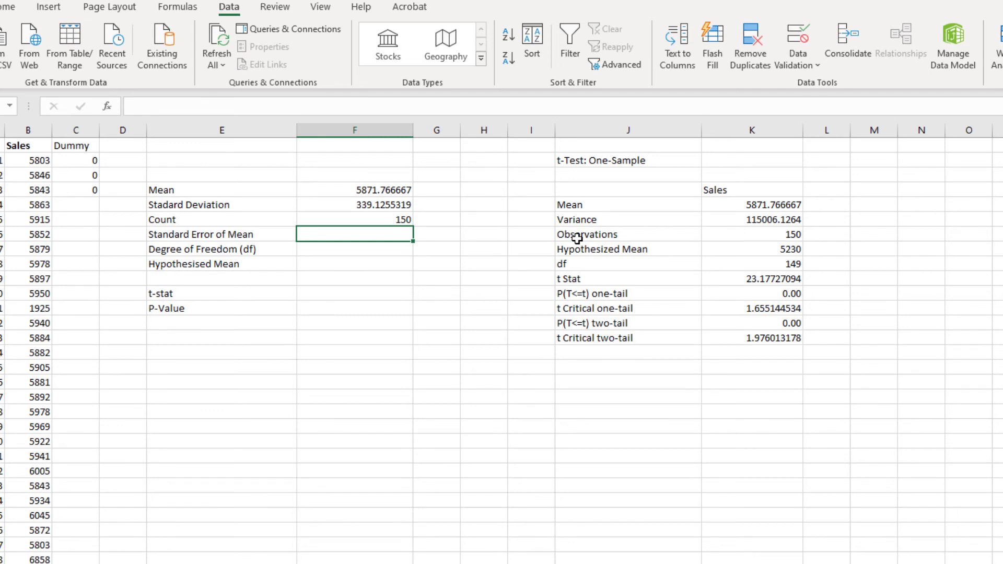
{"action": "type", "text": "="}
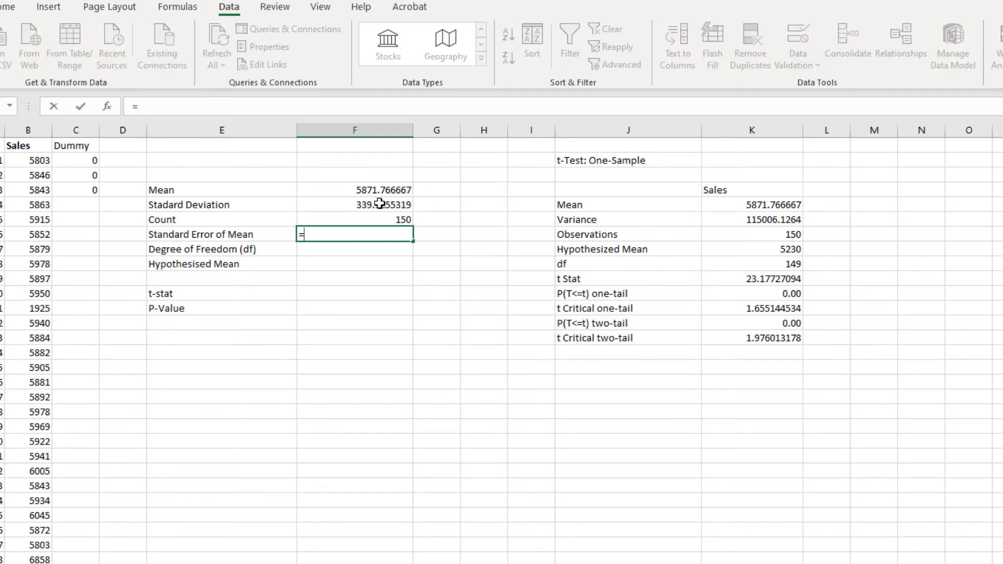
{"action": "left_click", "coordinate": [380, 204]}
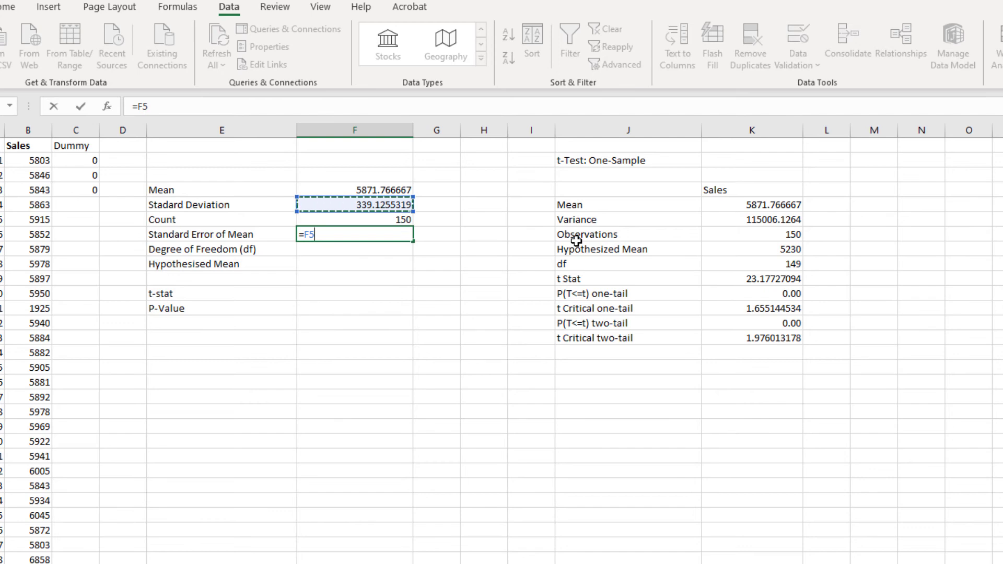
{"action": "type", "text": "/"}
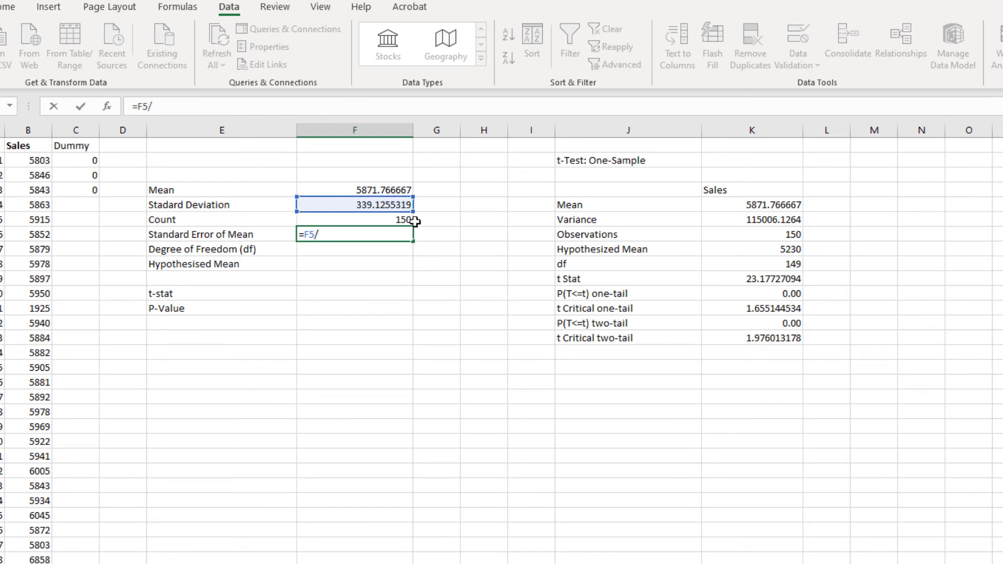
{"action": "type", "text": "sq"}
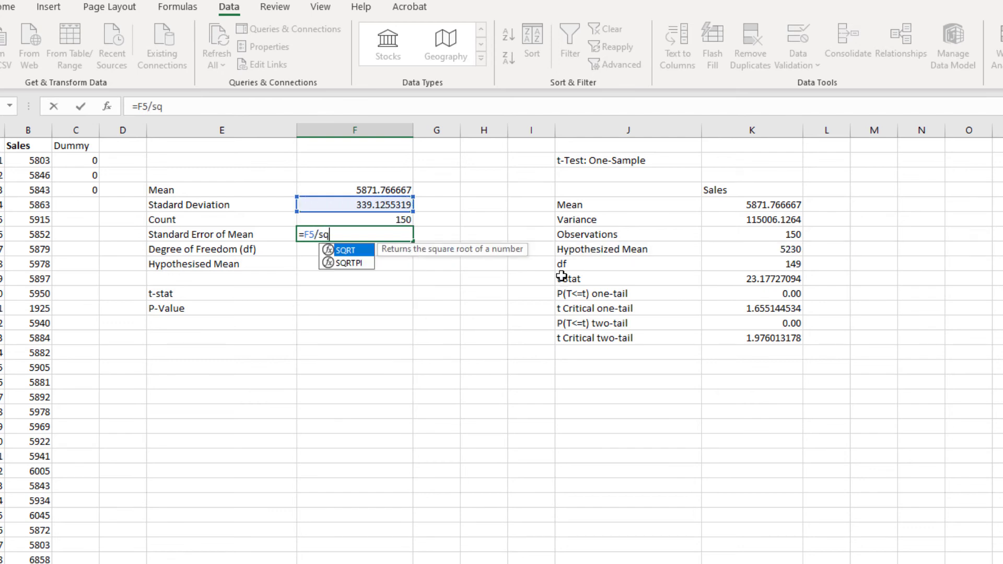
{"action": "key", "text": "Tab"}
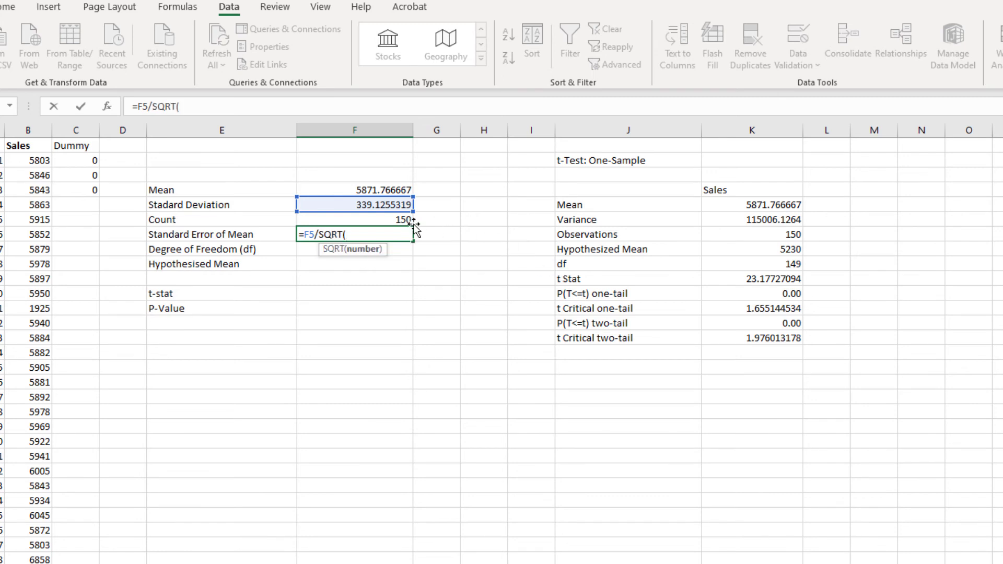
{"action": "left_click", "coordinate": [395, 221]}
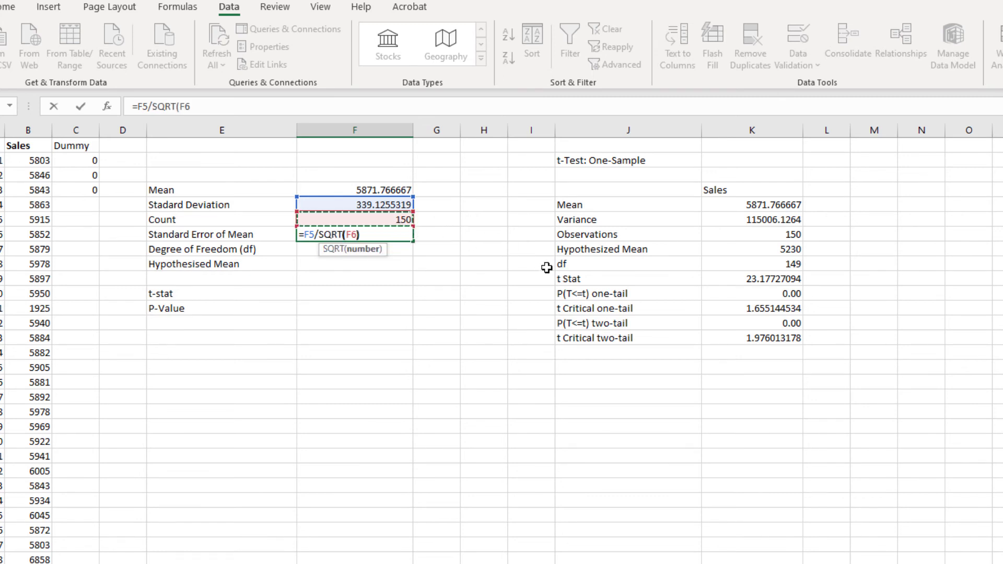
{"action": "type", "text": ")"}
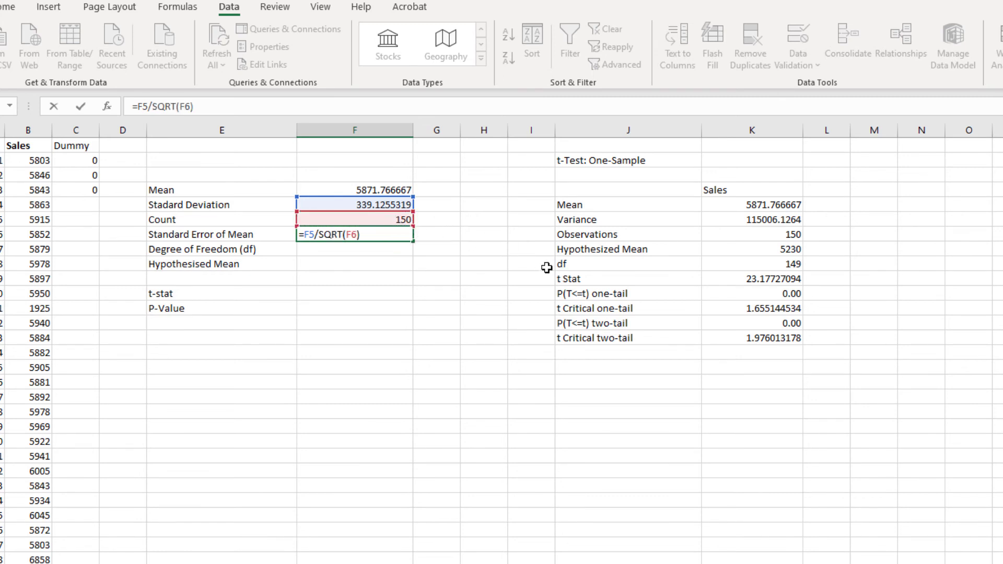
{"action": "key", "text": "Return"}
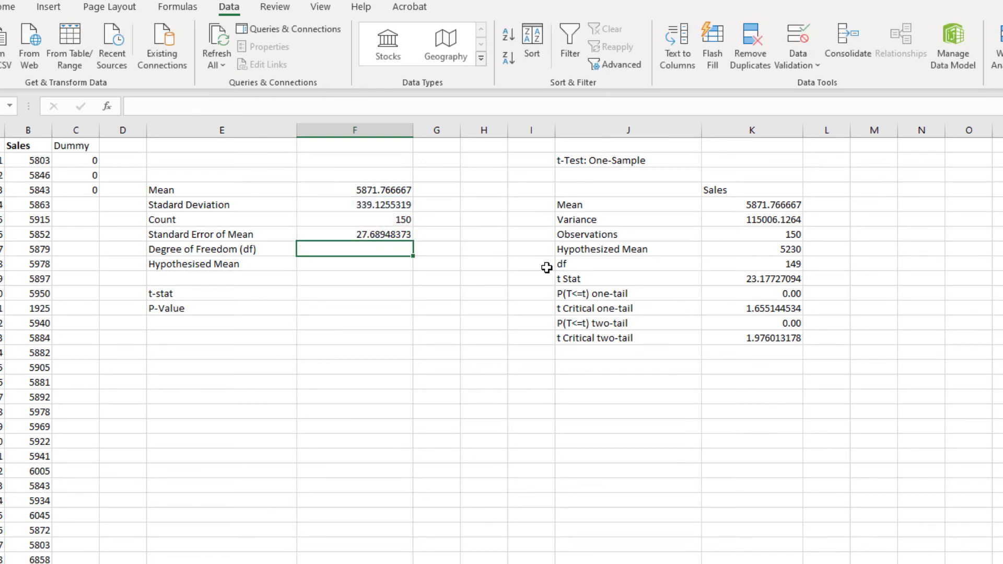
{"action": "left_click", "coordinate": [401, 236]}
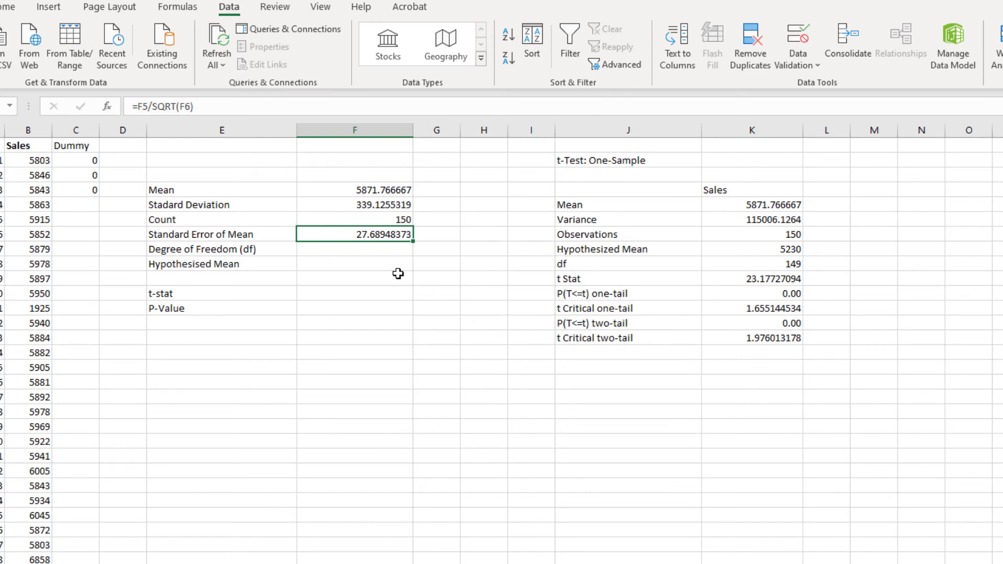
- Calculate the degrees of freedom in F8 with =F6-1
{"action": "left_click", "coordinate": [395, 247]}
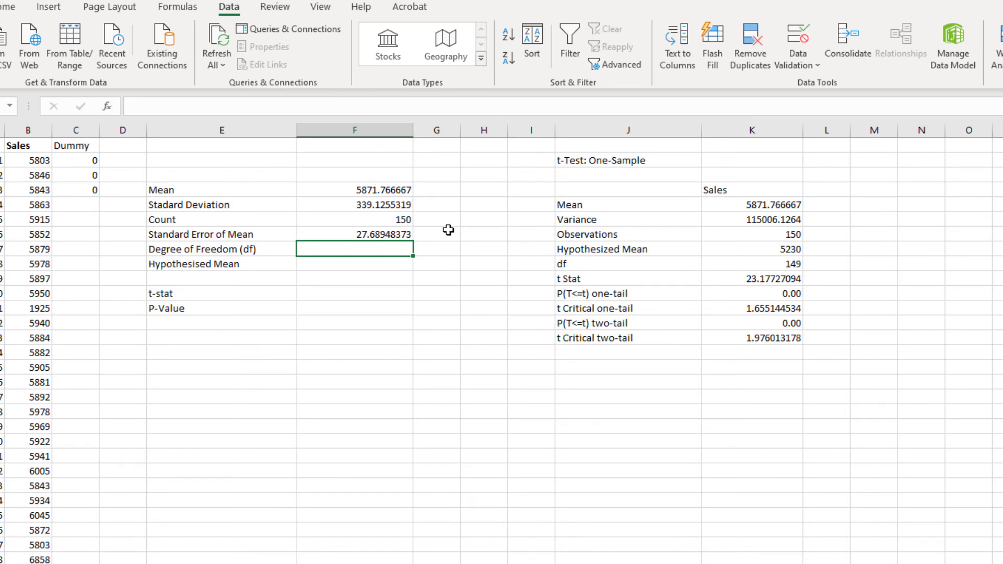
{"action": "type", "text": "="}
{"action": "left_click", "coordinate": [403, 222]}
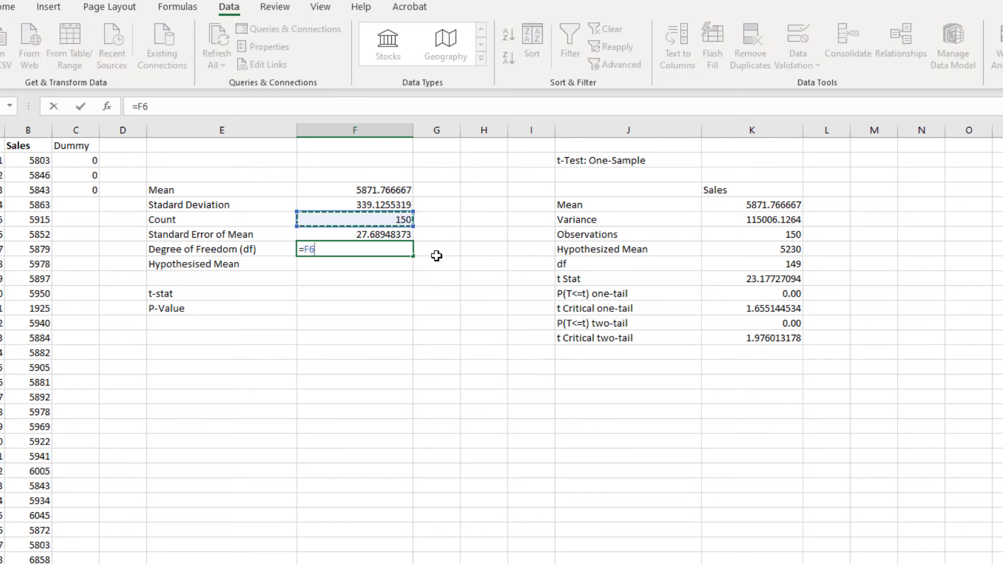
{"action": "type", "text": "-1"}
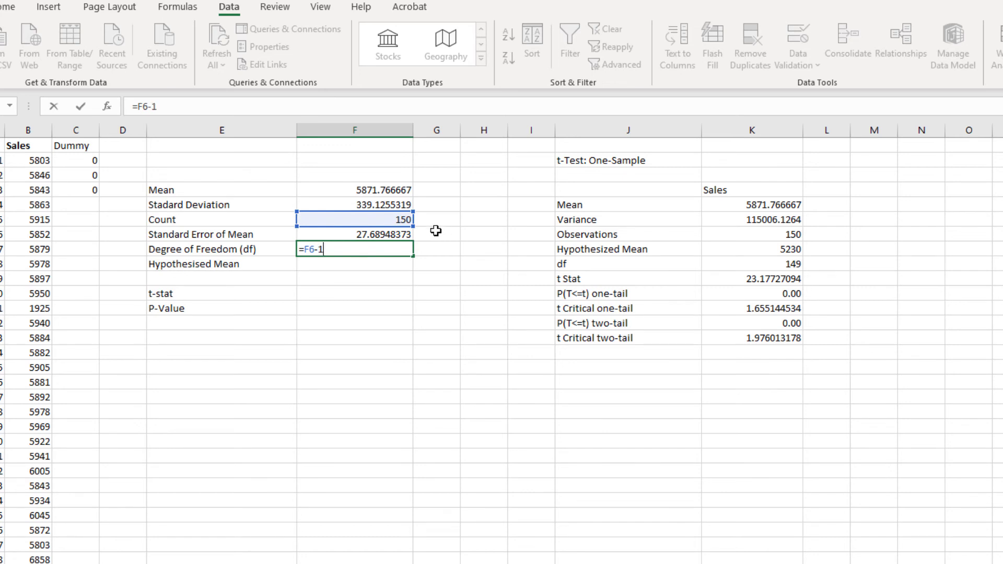
{"action": "key", "text": "Return"}
{"action": "left_click", "coordinate": [392, 252]}
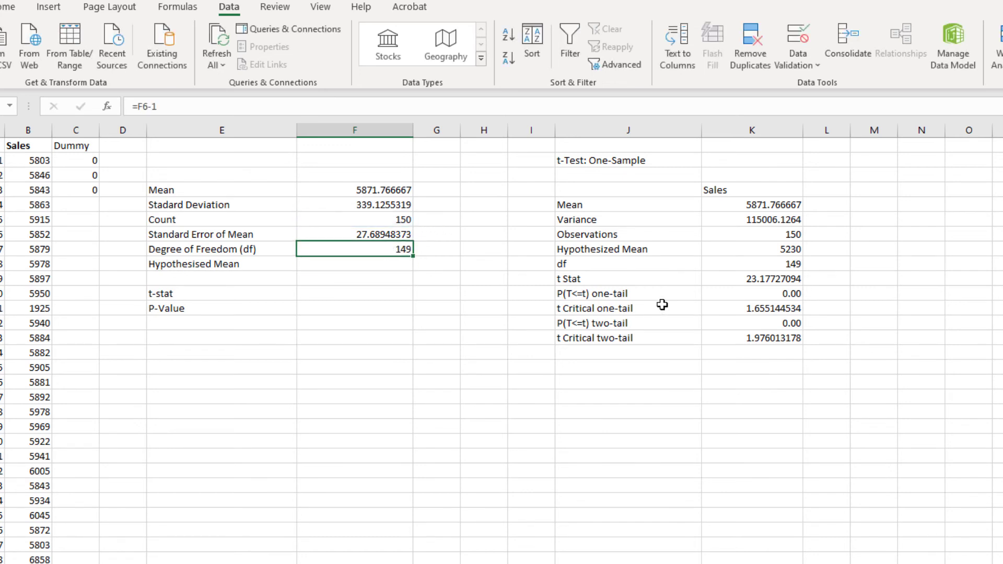
- Check the degrees of freedom against the pasted t-test output and enter 5230 as the hypothesised mean in F9
{"action": "left_click", "coordinate": [774, 264]}
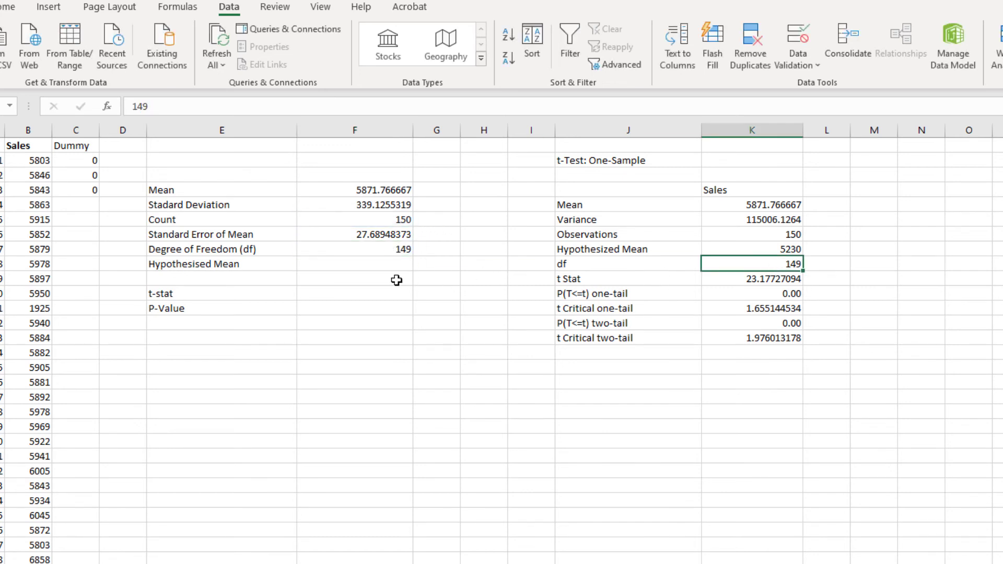
{"action": "left_click", "coordinate": [379, 263]}
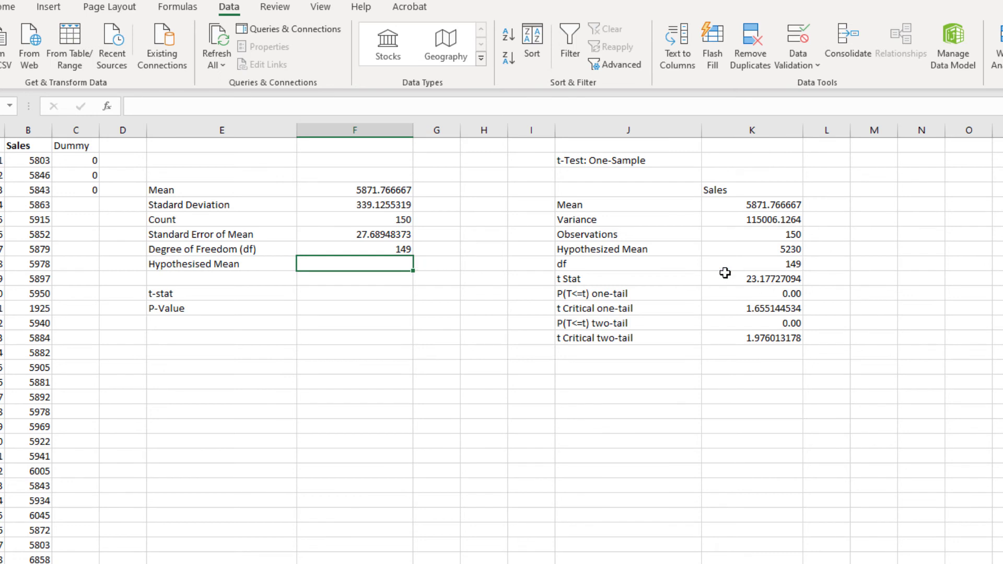
{"action": "left_click", "coordinate": [768, 252]}
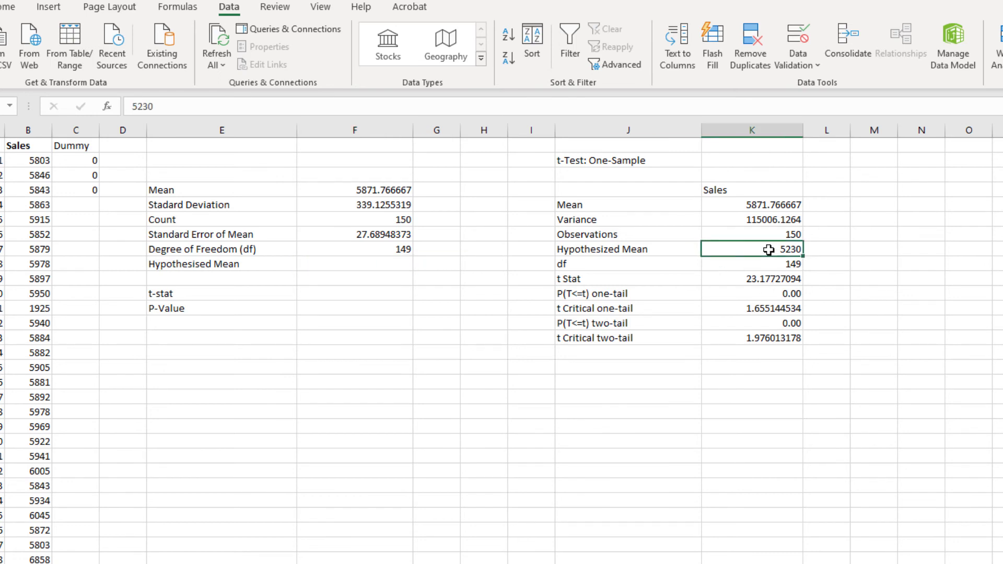
{"action": "left_click", "coordinate": [400, 263]}
{"action": "left_click", "coordinate": [788, 234]}
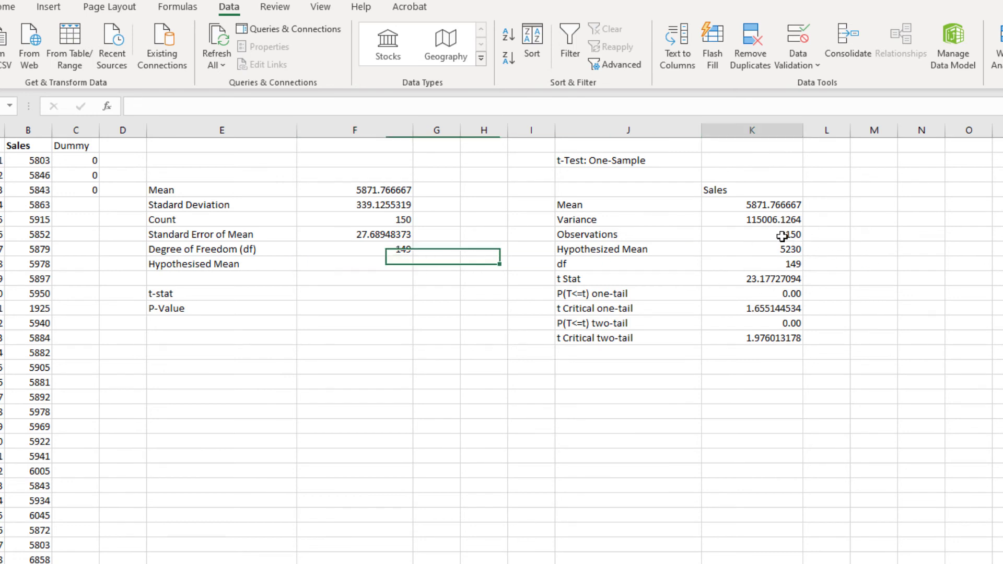
{"action": "left_click", "coordinate": [395, 264]}
{"action": "type", "text": "5230"}
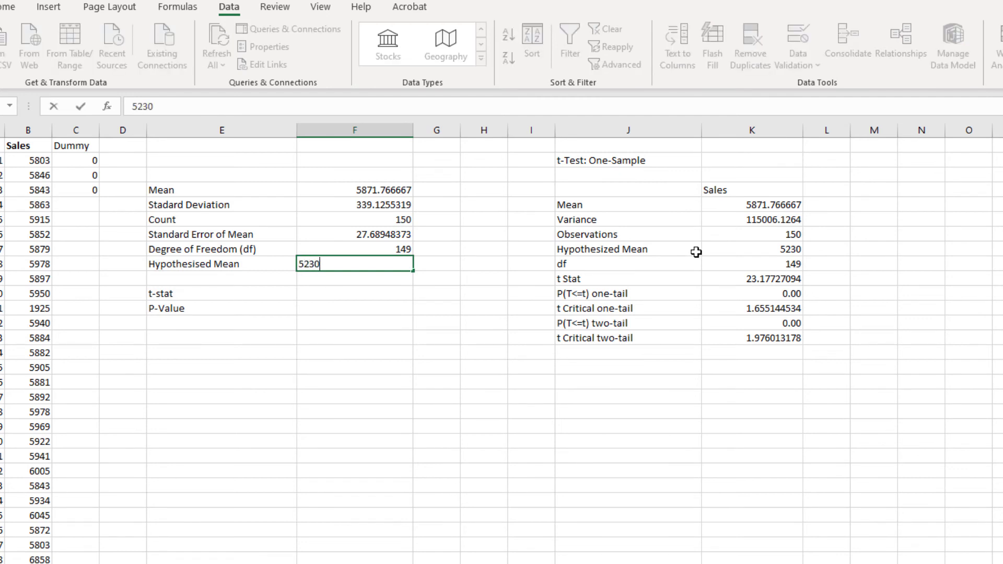
{"action": "key", "text": "Return"}
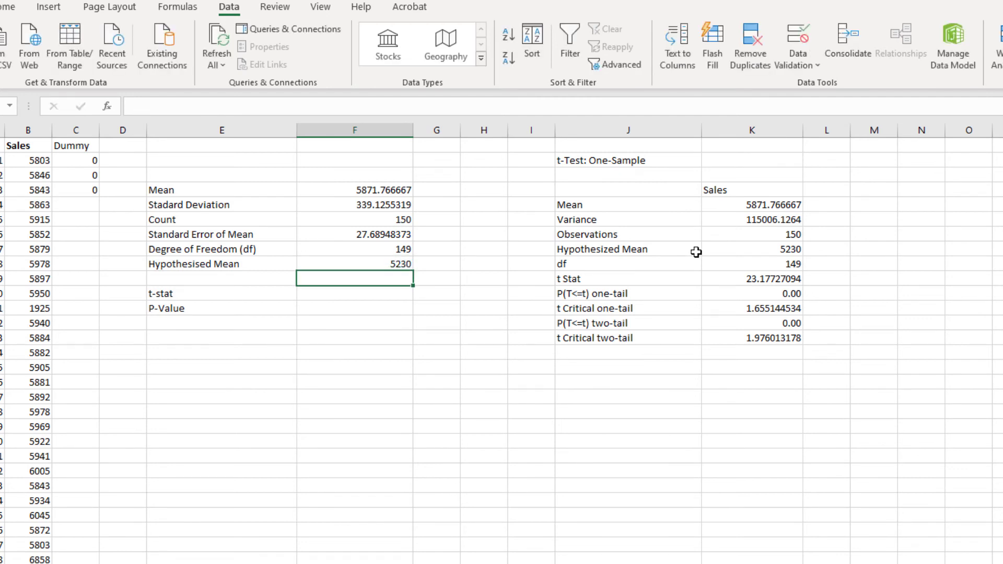
- Paste the copied t-statistic equation into the sheet and place it just below the pasted t-test output
{"action": "left_click", "coordinate": [347, 294]}
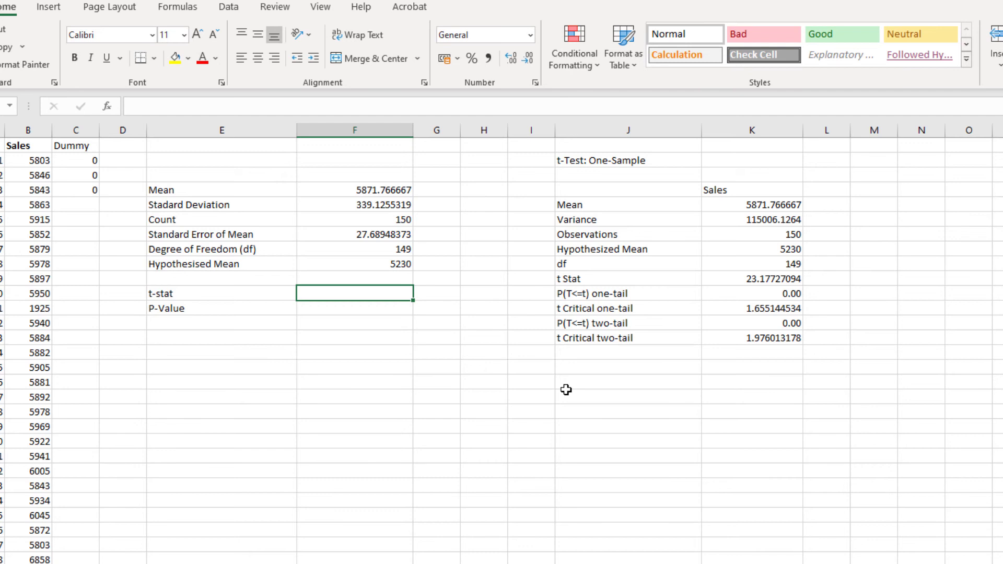
{"action": "key", "text": "ctrl+v"}
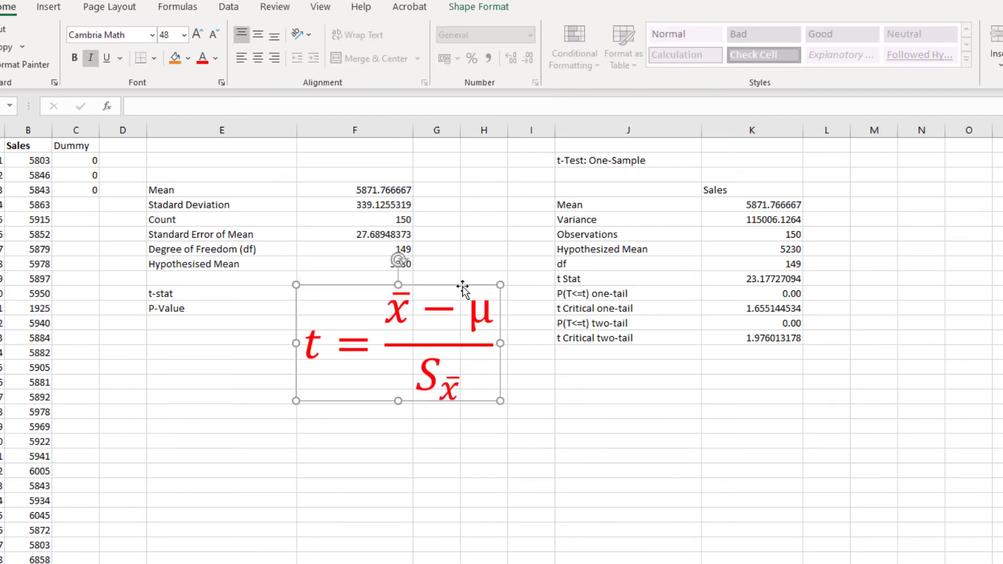
{"action": "left_click_drag", "start_coordinate": [461, 286], "coordinate": [702, 369]}
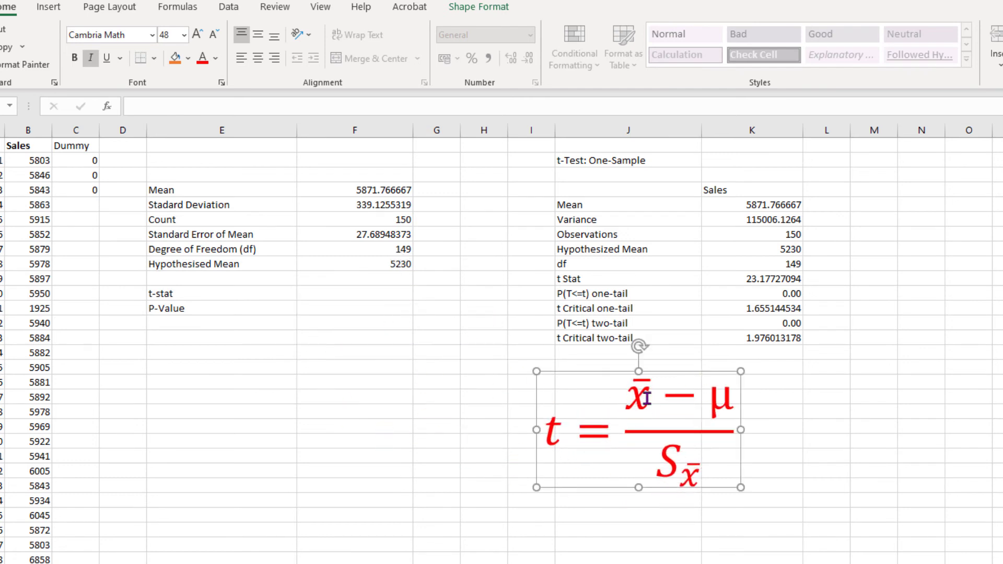
- Match the equation's x̄, μ and standard error terms to the mean, hypothesised mean and standard error cells
{"action": "left_click_drag", "start_coordinate": [647, 397], "coordinate": [633, 397]}
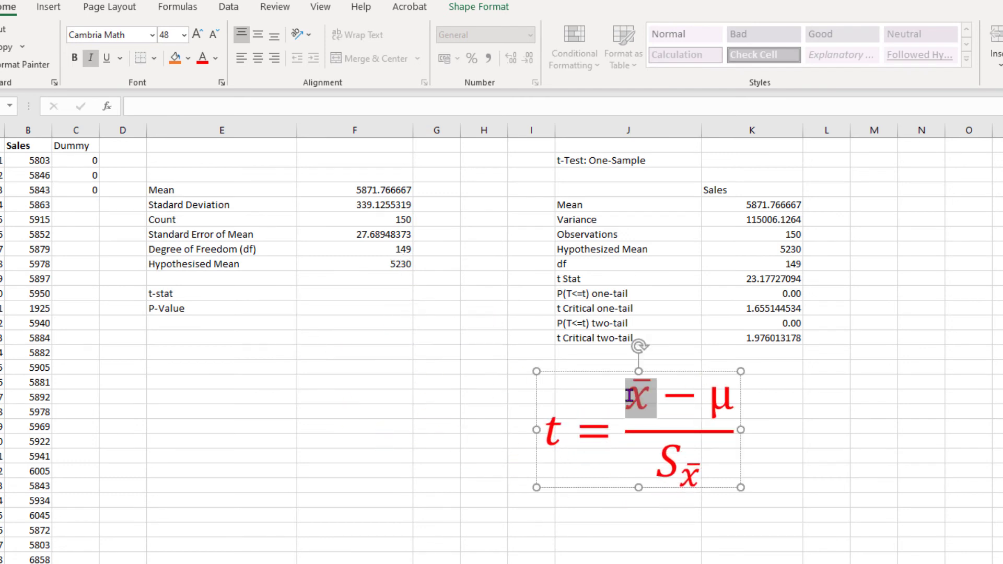
{"action": "left_click", "coordinate": [245, 189]}
{"action": "left_click", "coordinate": [370, 191]}
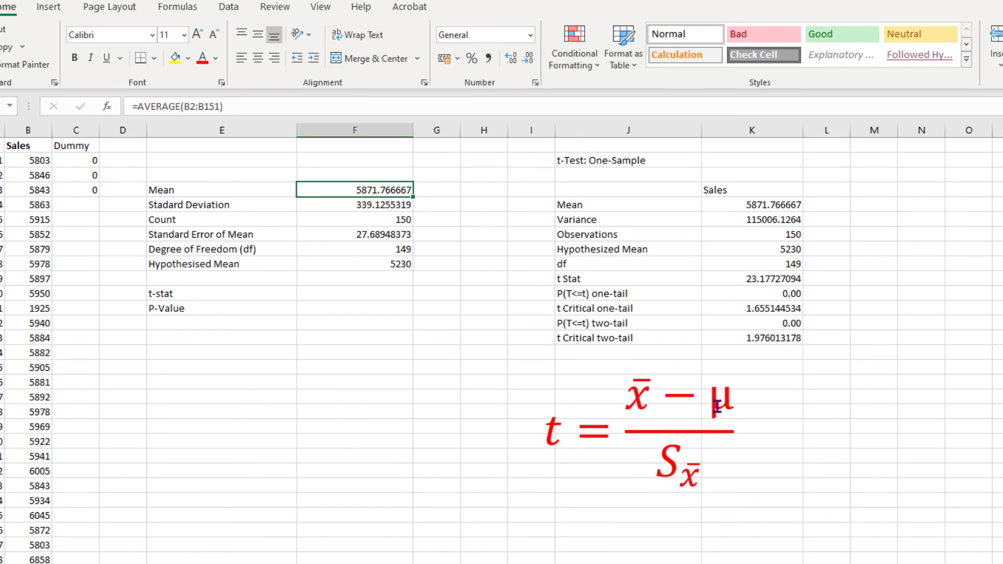
{"action": "left_click_drag", "start_coordinate": [711, 403], "coordinate": [729, 401]}
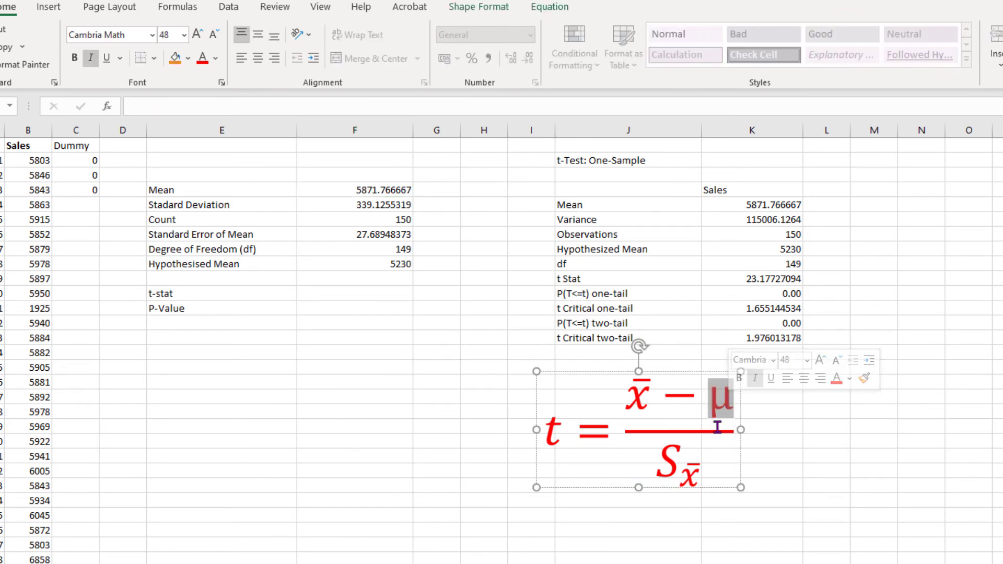
{"action": "left_click", "coordinate": [712, 417]}
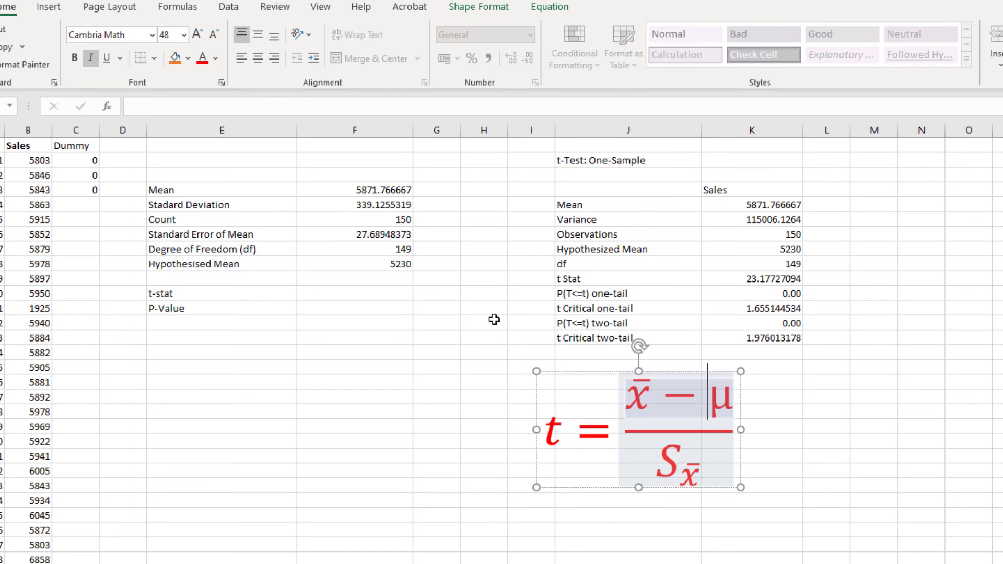
{"action": "left_click", "coordinate": [400, 264]}
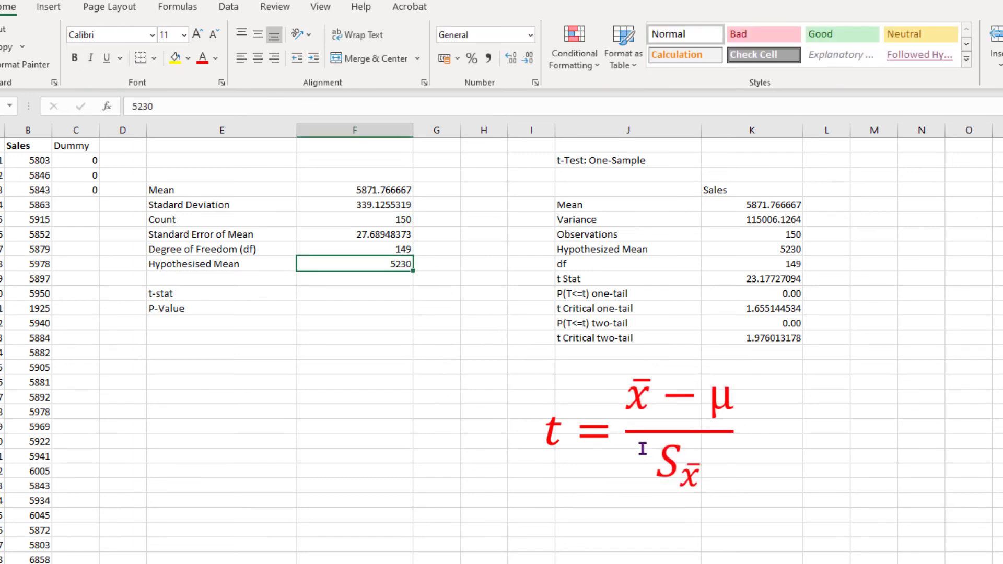
{"action": "left_click_drag", "start_coordinate": [664, 454], "coordinate": [695, 465]}
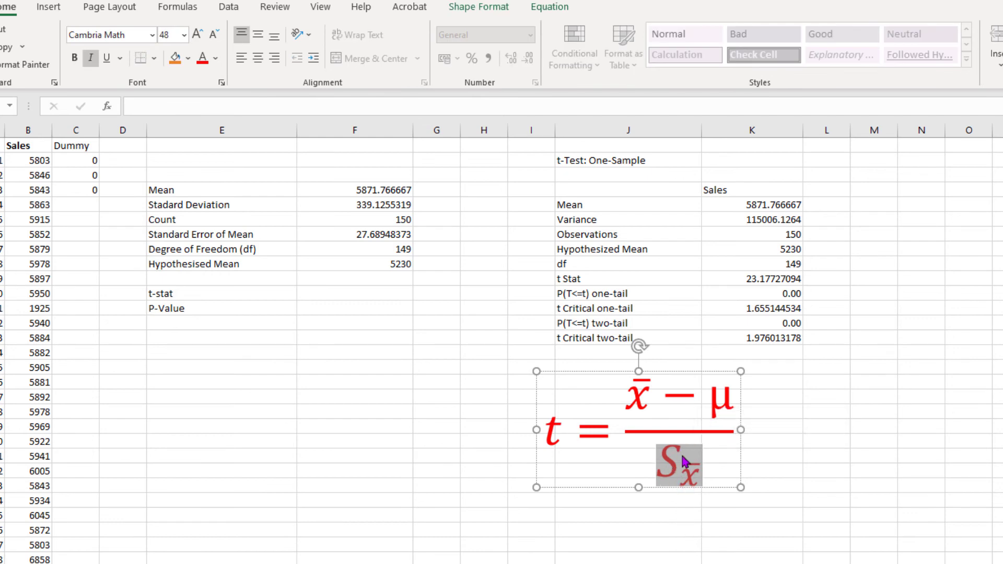
{"action": "left_click", "coordinate": [665, 509]}
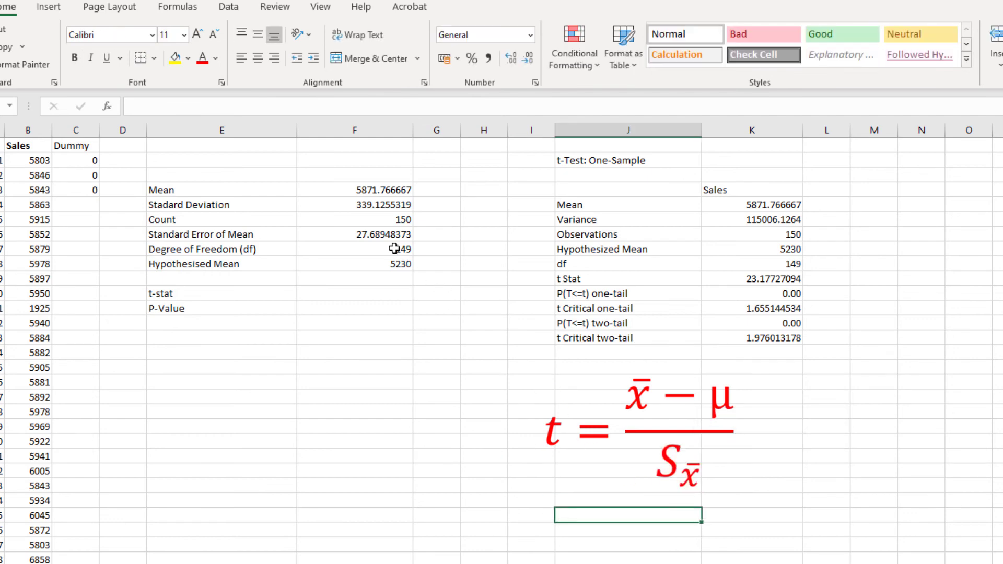
{"action": "left_click", "coordinate": [382, 234]}
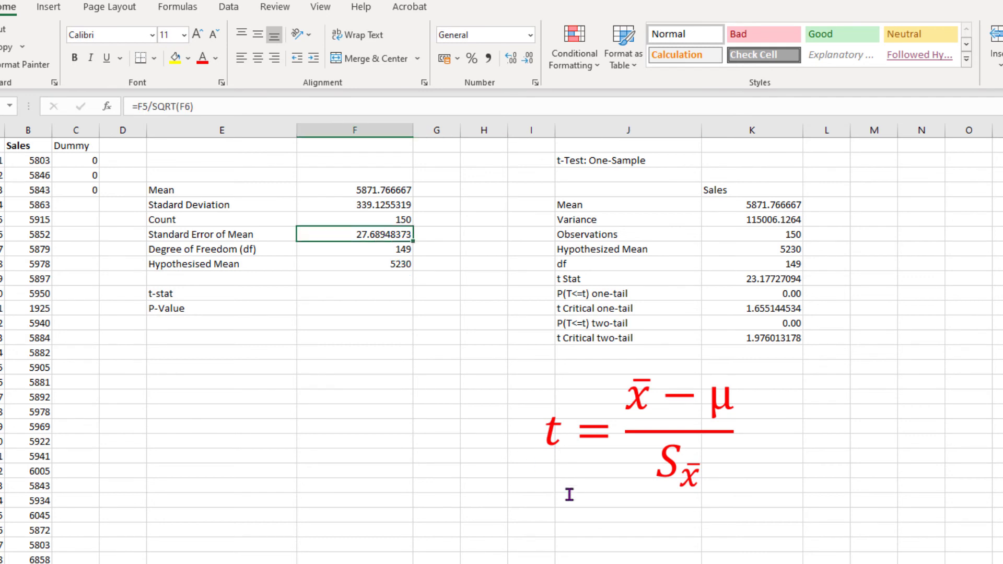
{"action": "left_click", "coordinate": [601, 558]}
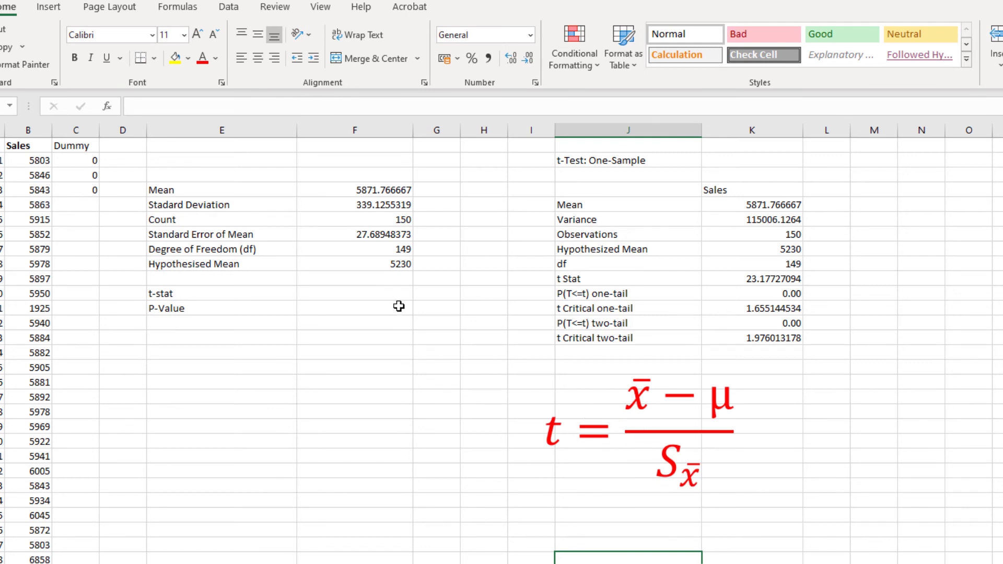
- Calculate the t-stat in F11 with =(F4-F9)/F7
{"action": "left_click", "coordinate": [384, 294]}
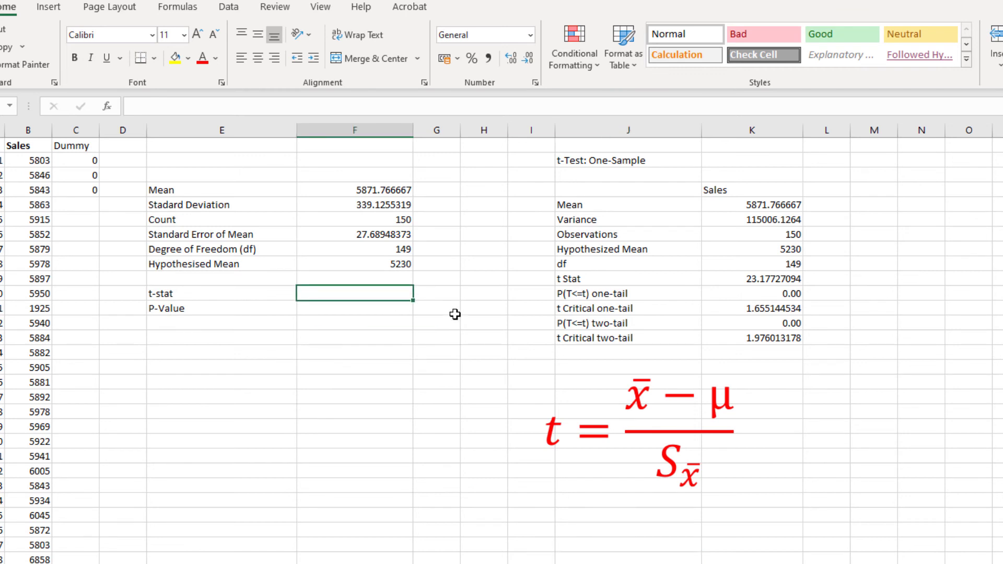
{"action": "type", "text": "=("}
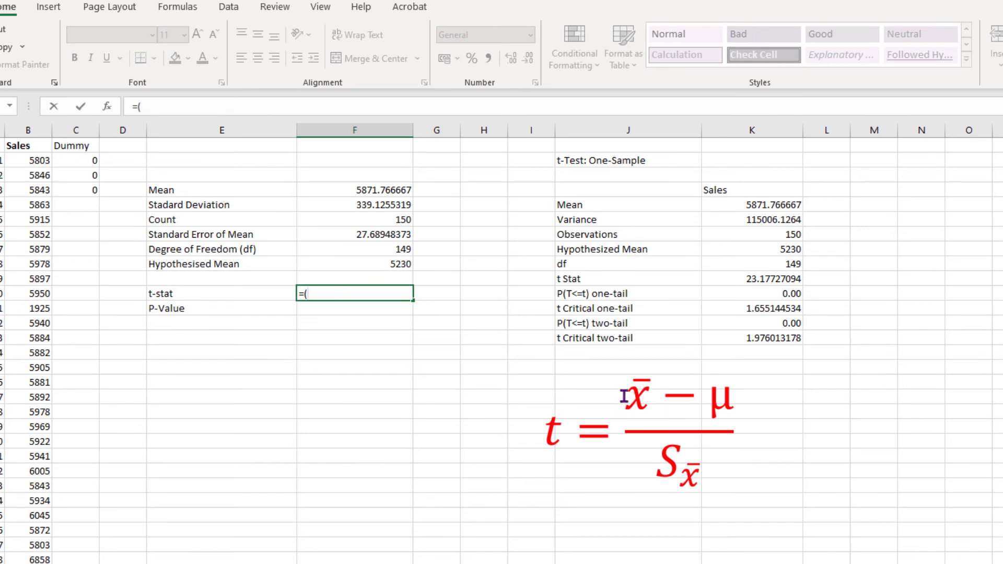
{"action": "left_click", "coordinate": [380, 190]}
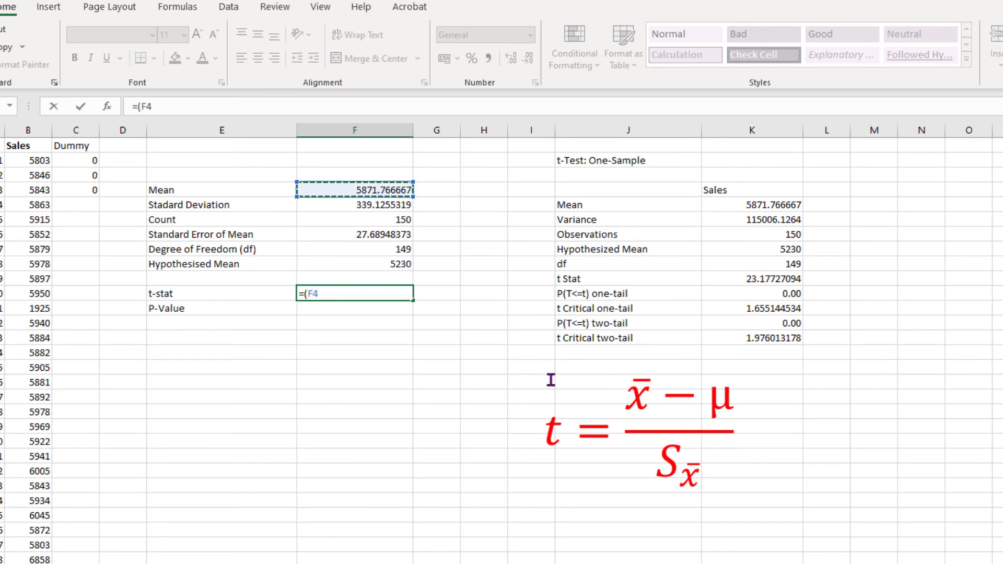
{"action": "type", "text": "-"}
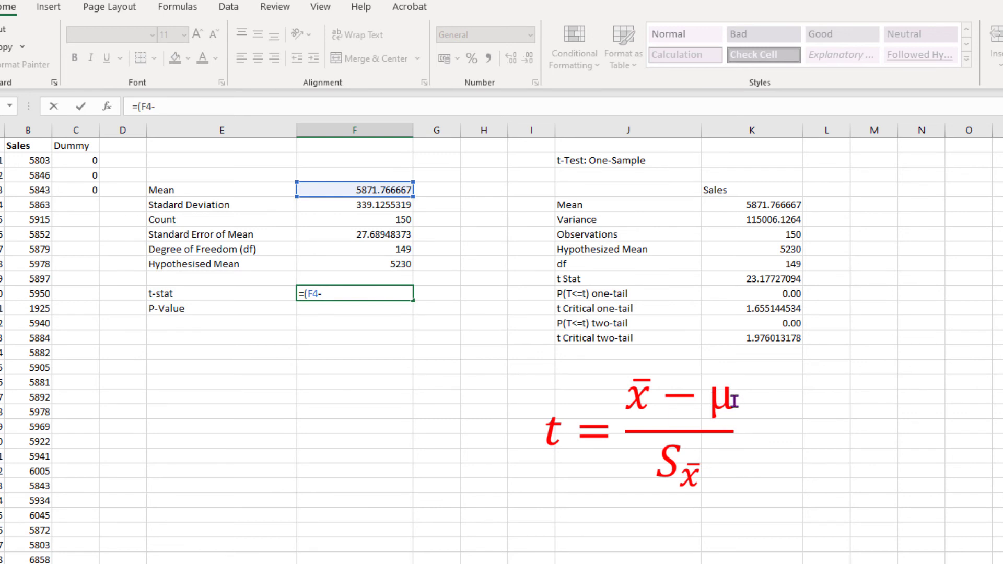
{"action": "left_click", "coordinate": [408, 265]}
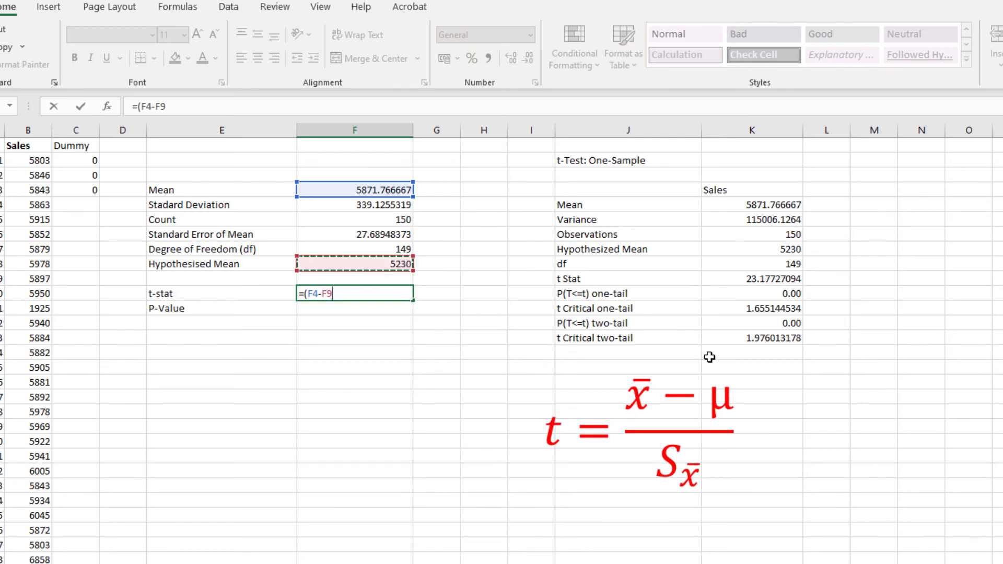
{"action": "type", "text": ")/"}
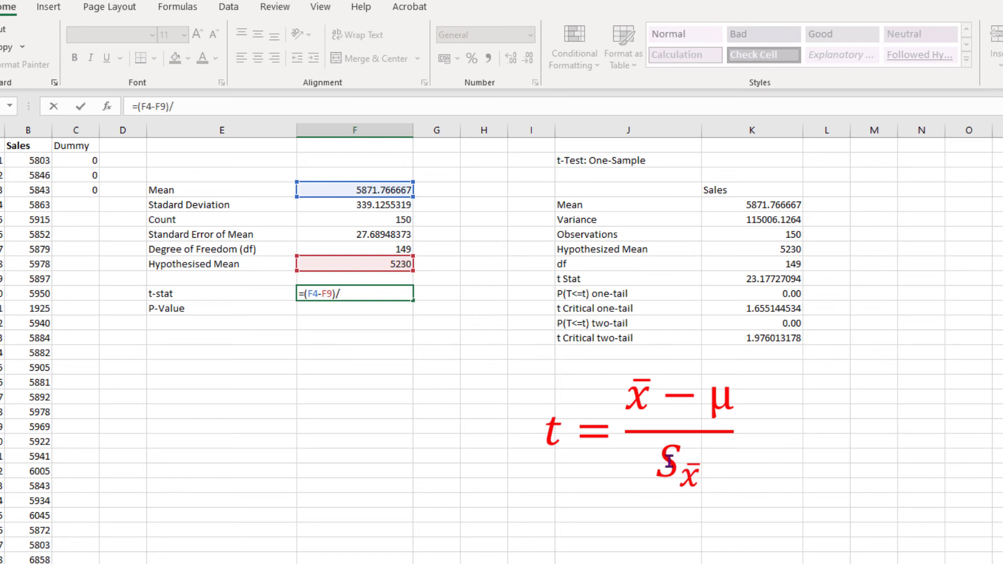
{"action": "left_click", "coordinate": [365, 236]}
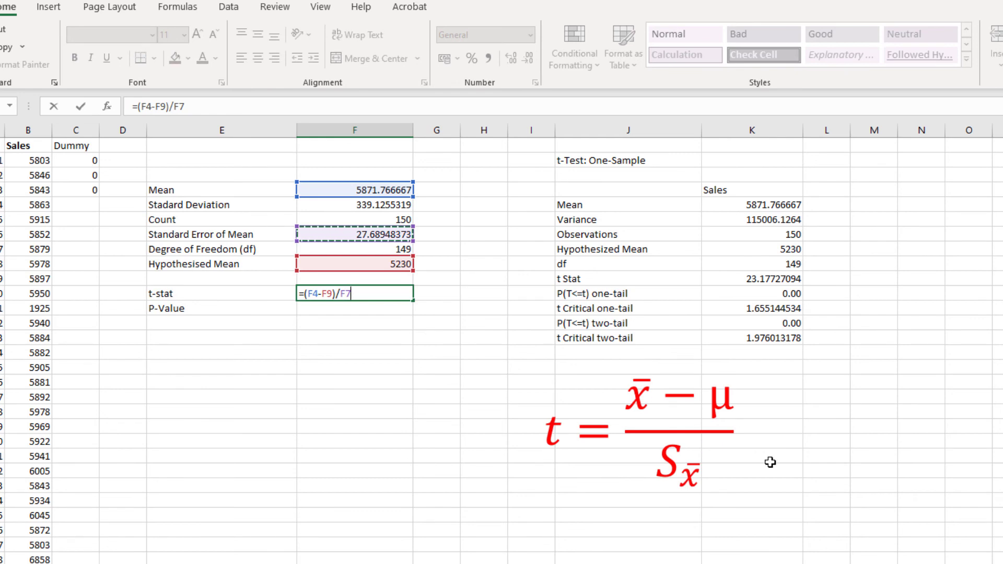
{"action": "key", "text": "Return"}
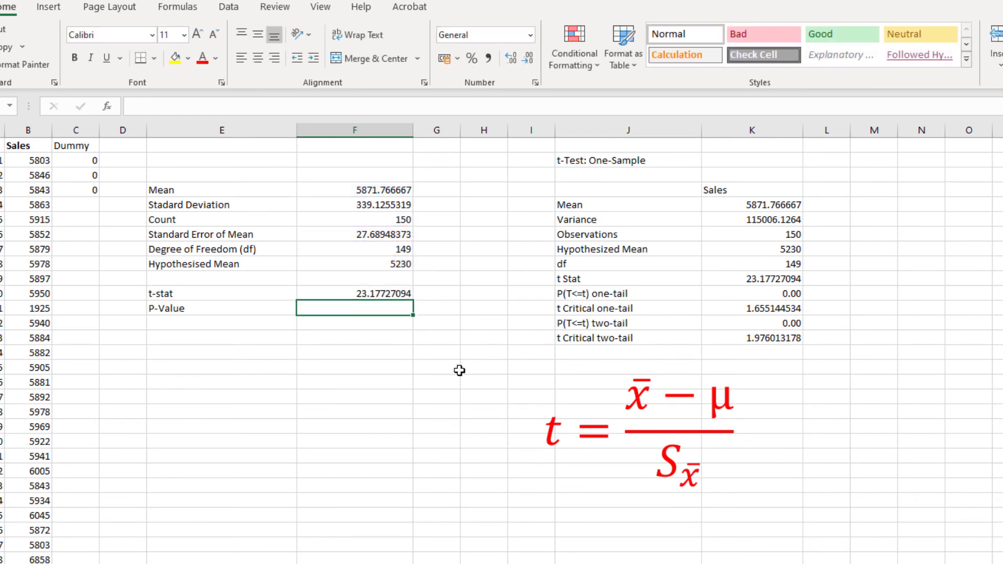
- Compare the calculated t-stat in F11 with the t Stat in the pasted t-test output
{"action": "left_click", "coordinate": [393, 293]}
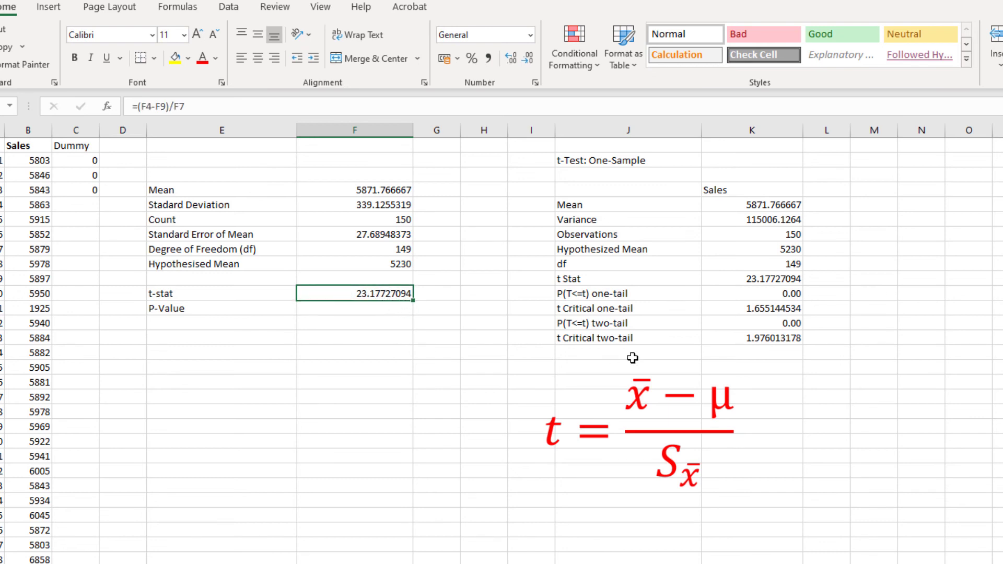
{"action": "left_click", "coordinate": [773, 282]}
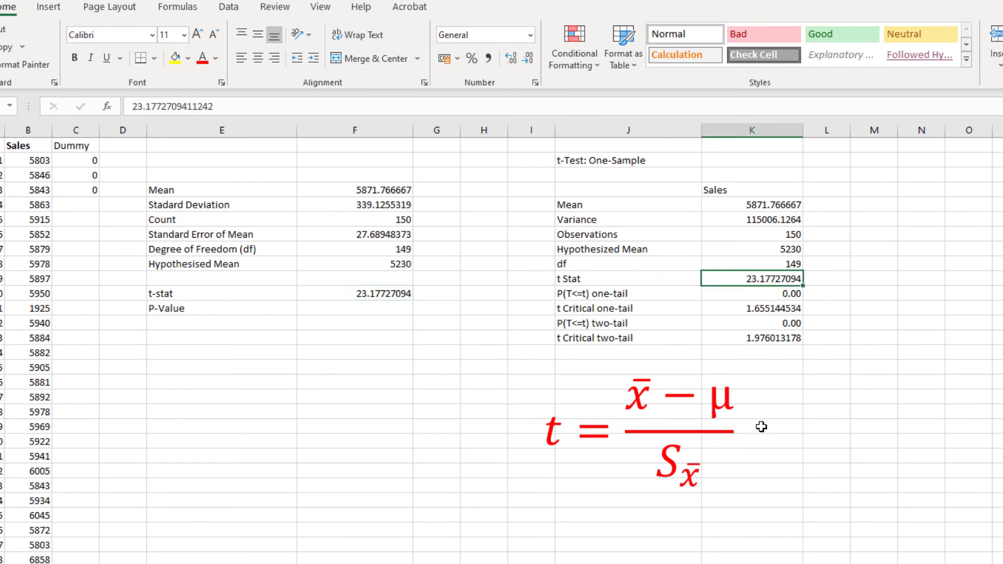
{"action": "left_click_drag", "start_coordinate": [596, 278], "coordinate": [728, 276]}
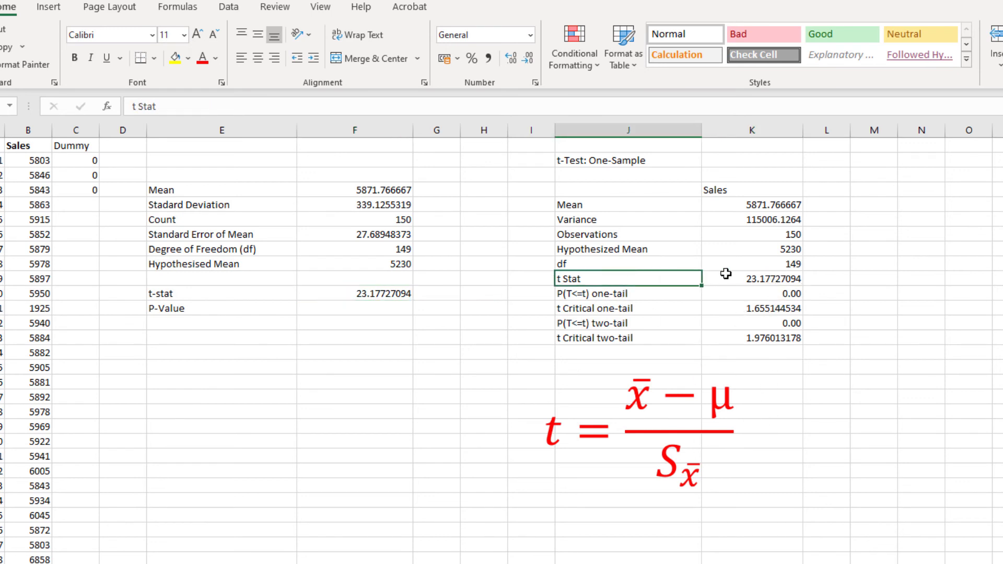
{"action": "left_click", "coordinate": [738, 278]}
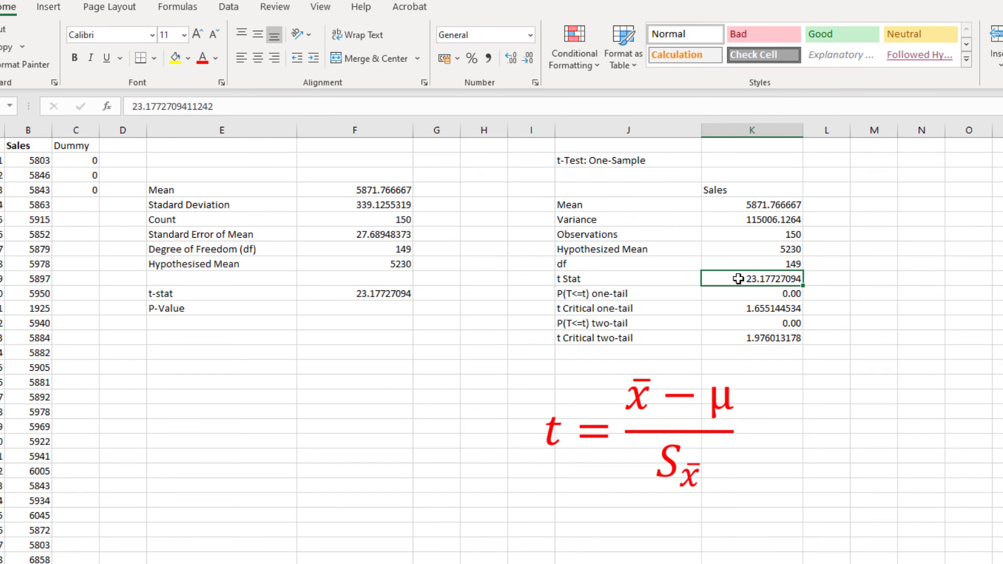
- Calculate the two-tailed P-Value in F12 with =TDIST(F11,F8,2)
{"action": "left_click", "coordinate": [263, 309]}
{"action": "left_click", "coordinate": [337, 310]}
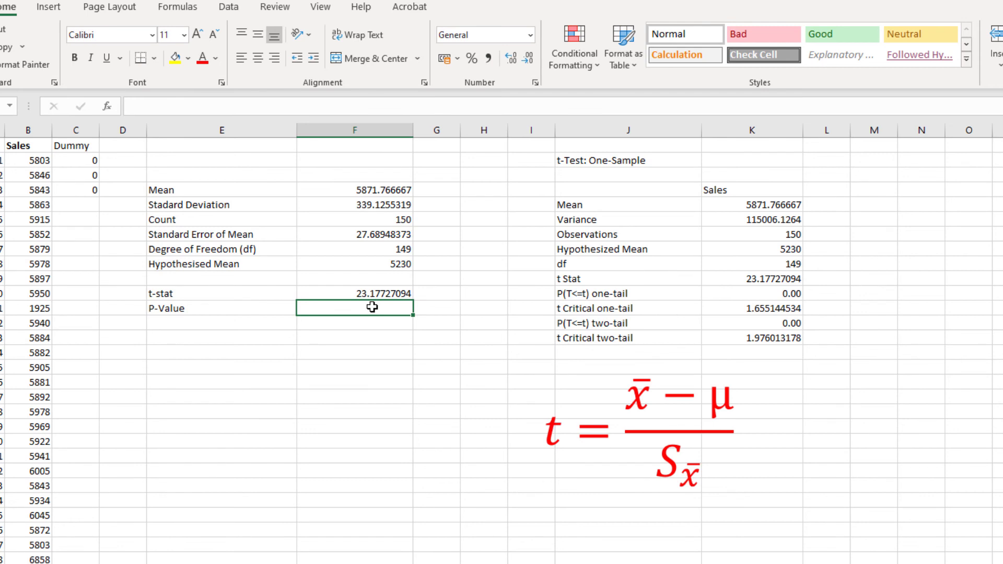
{"action": "type", "text": "="}
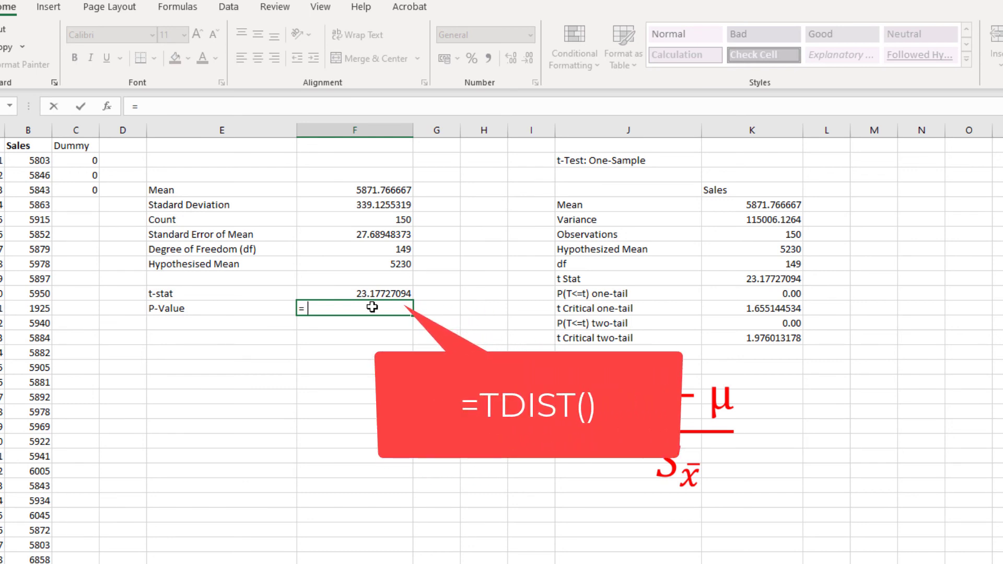
{"action": "type", "text": "tdist"}
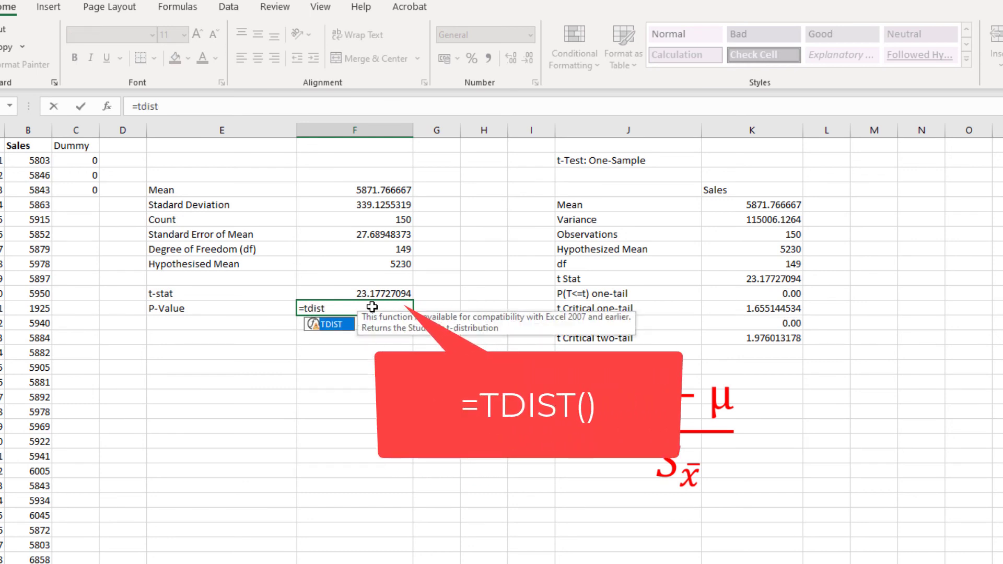
{"action": "key", "text": "Tab"}
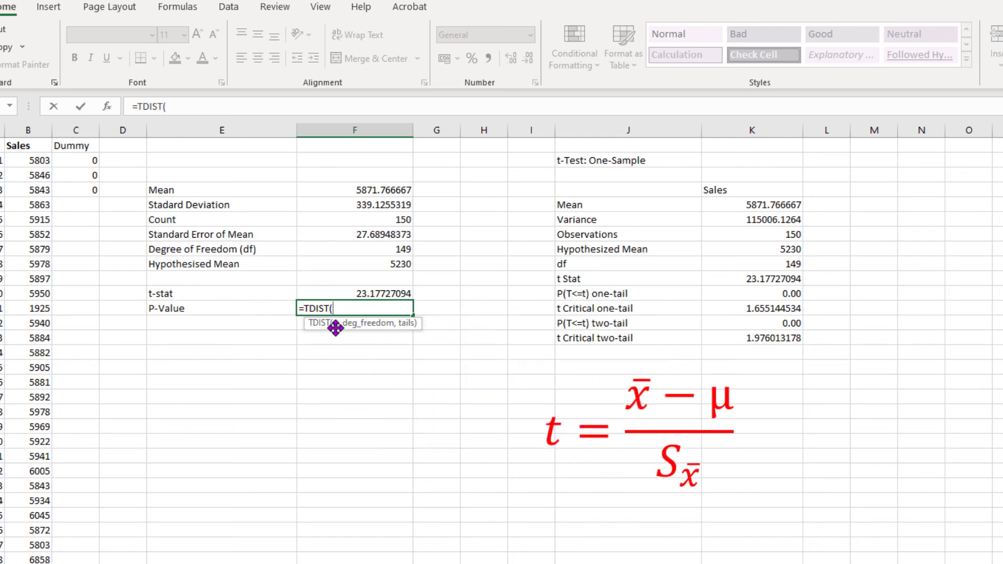
{"action": "left_click", "coordinate": [379, 294]}
{"action": "type", "text": ","}
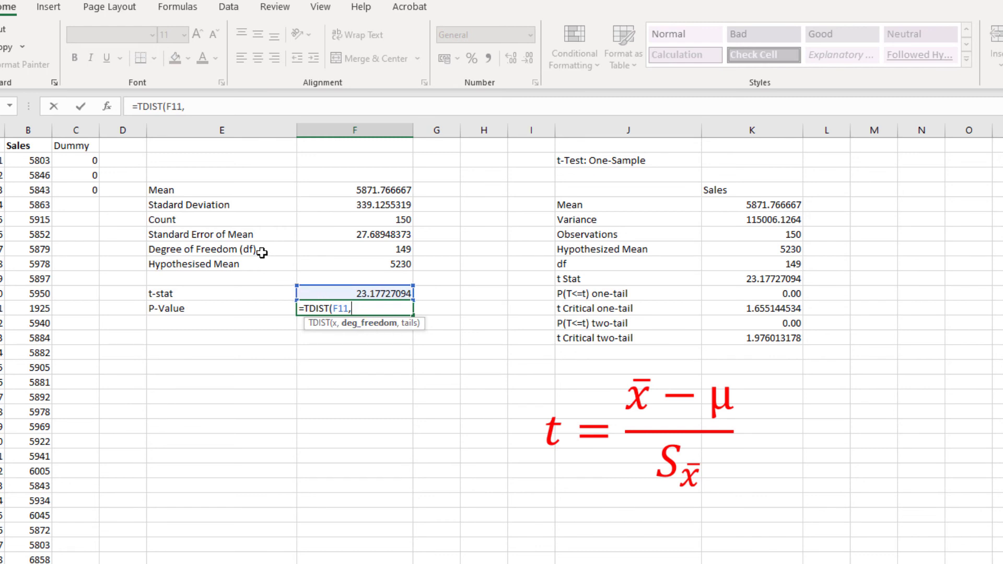
{"action": "left_click", "coordinate": [397, 250]}
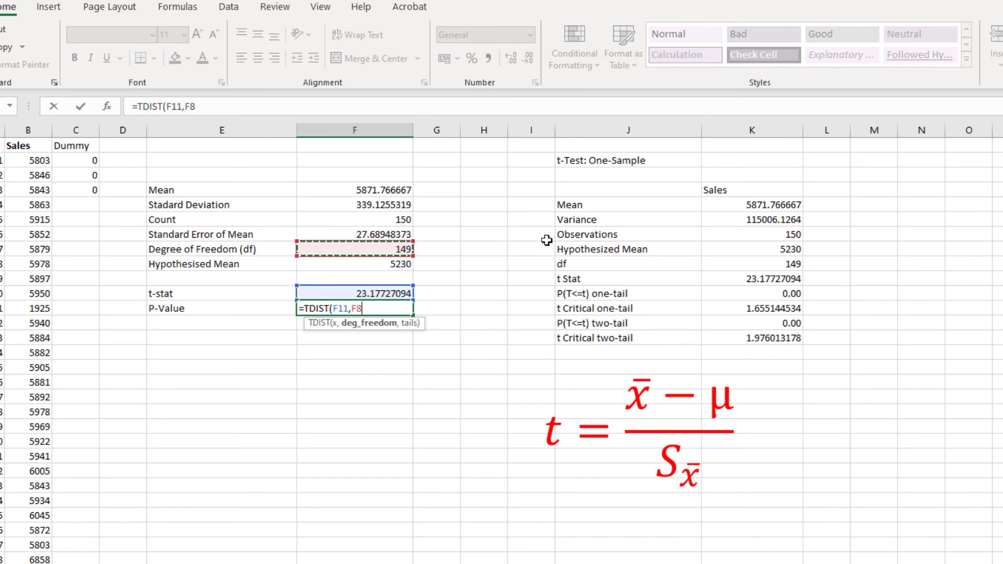
{"action": "type", "text": ","}
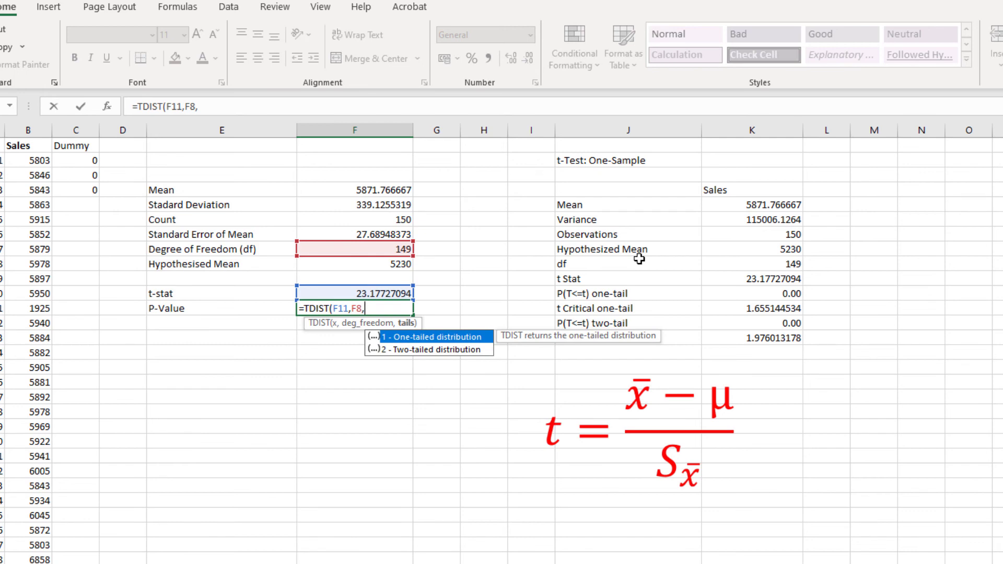
{"action": "key", "text": "Down"}
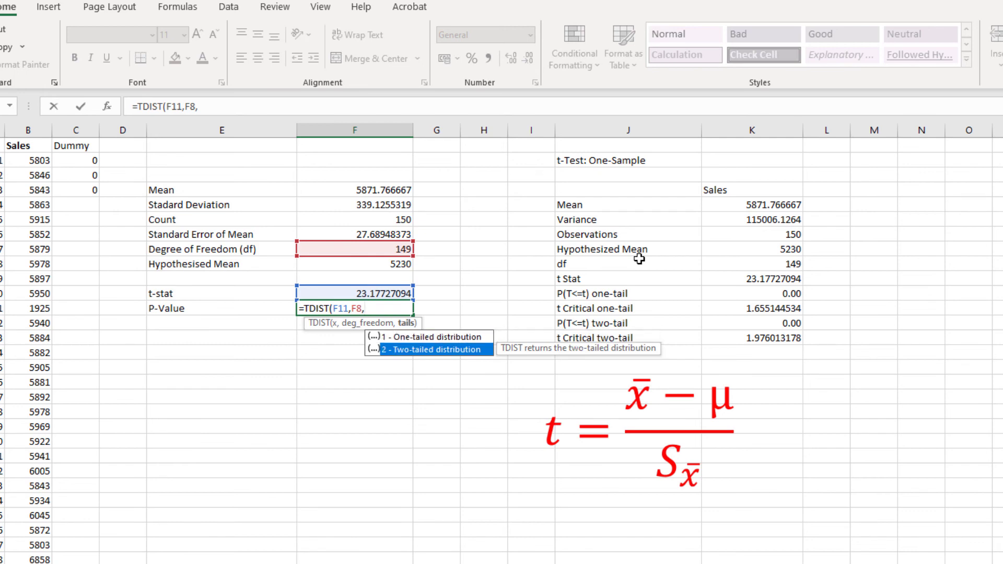
{"action": "type", "text": "2"}
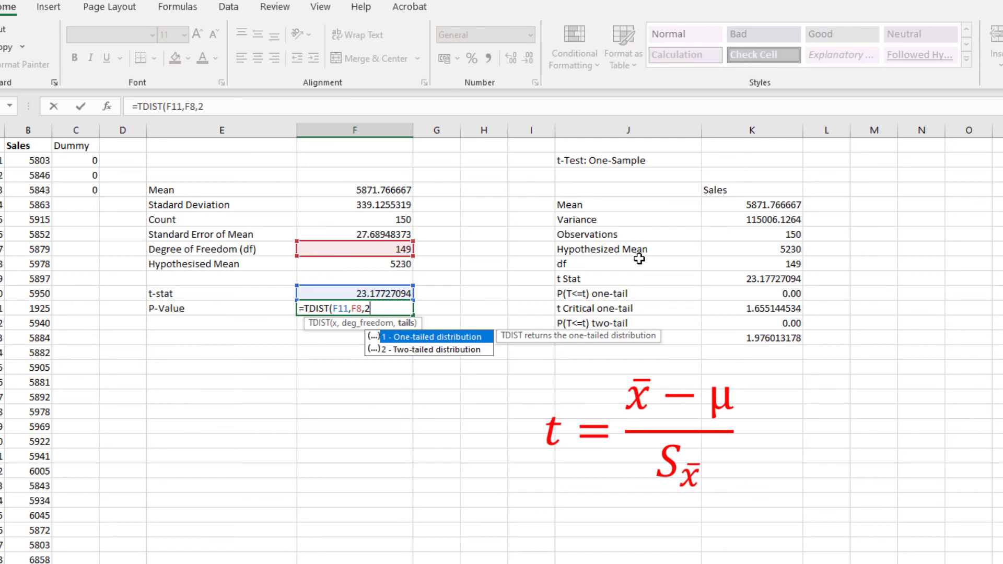
{"action": "type", "text": ")"}
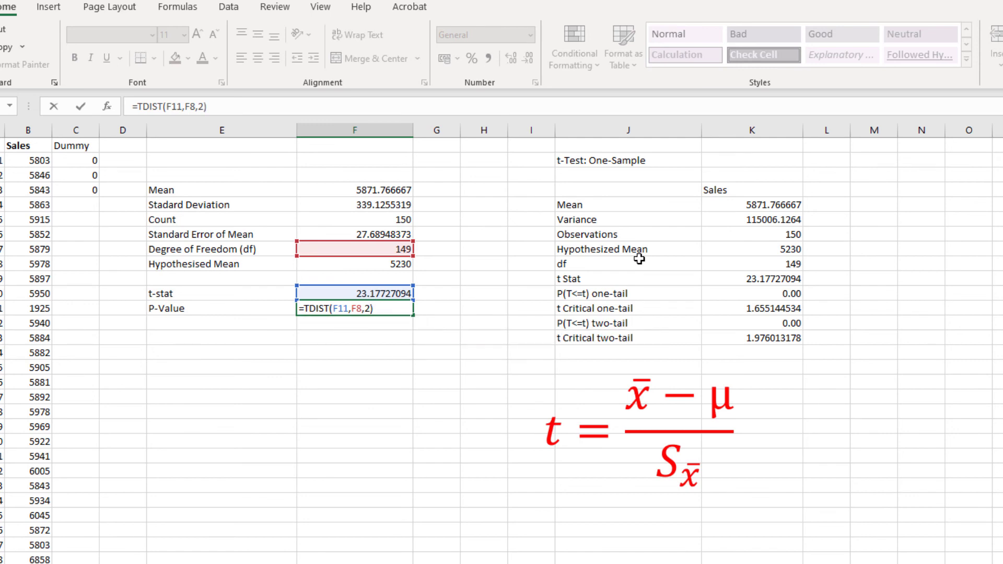
{"action": "key", "text": "Return"}
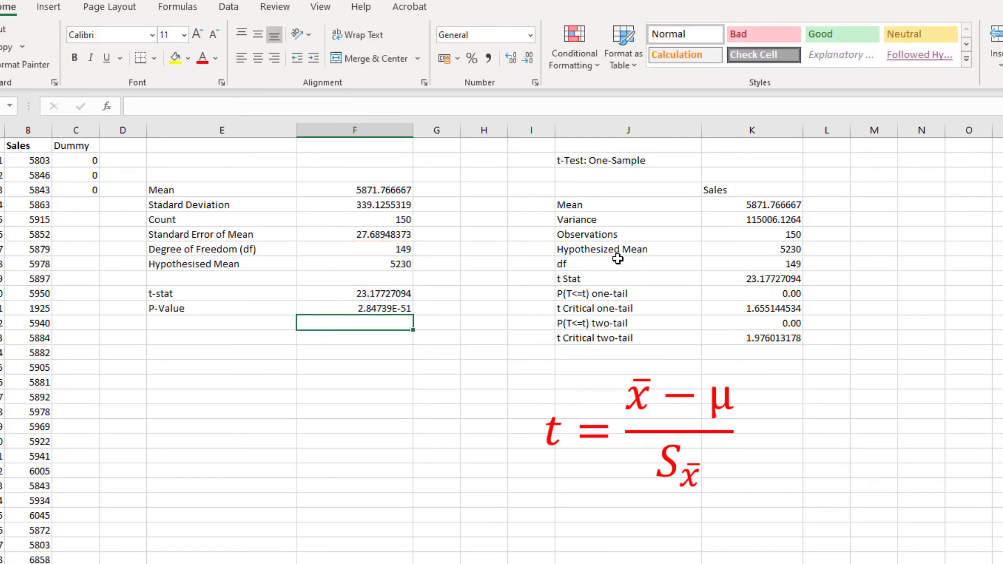
- Format the calculated P-Value in F12 as a Number with 2 decimal places
{"action": "left_click", "coordinate": [375, 309]}
{"action": "right_click", "coordinate": [375, 309]}
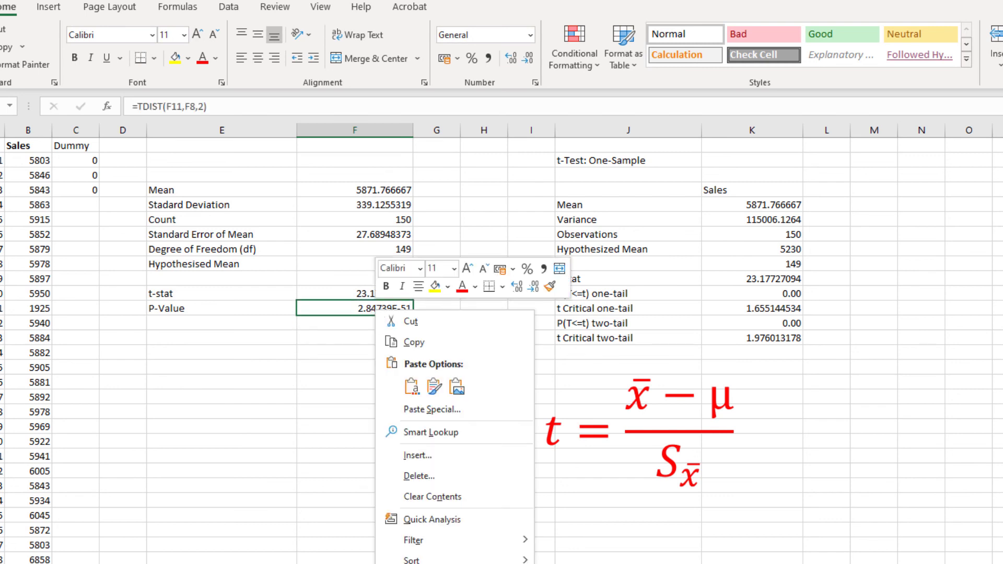
{"action": "left_click", "coordinate": [429, 563]}
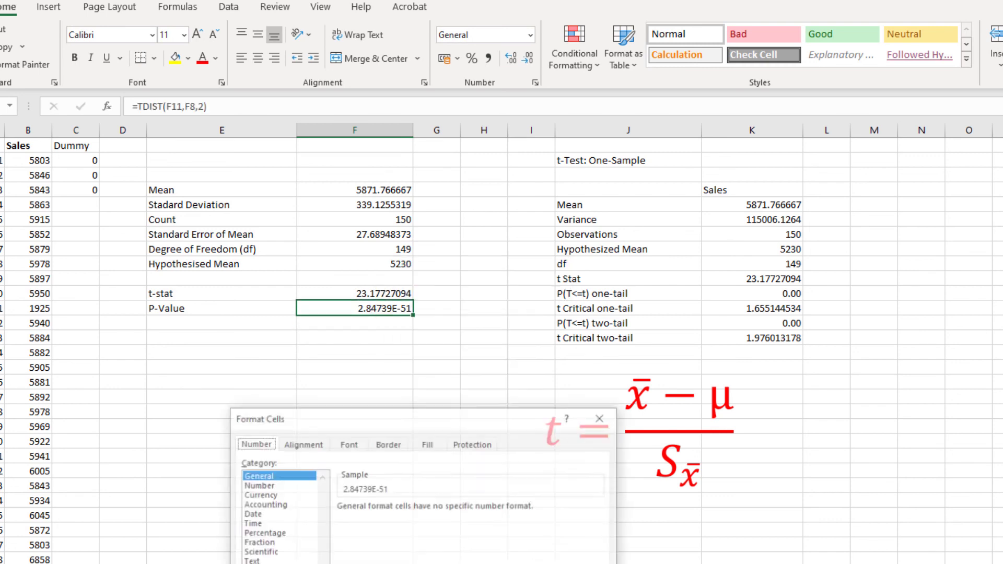
{"action": "left_click", "coordinate": [267, 484]}
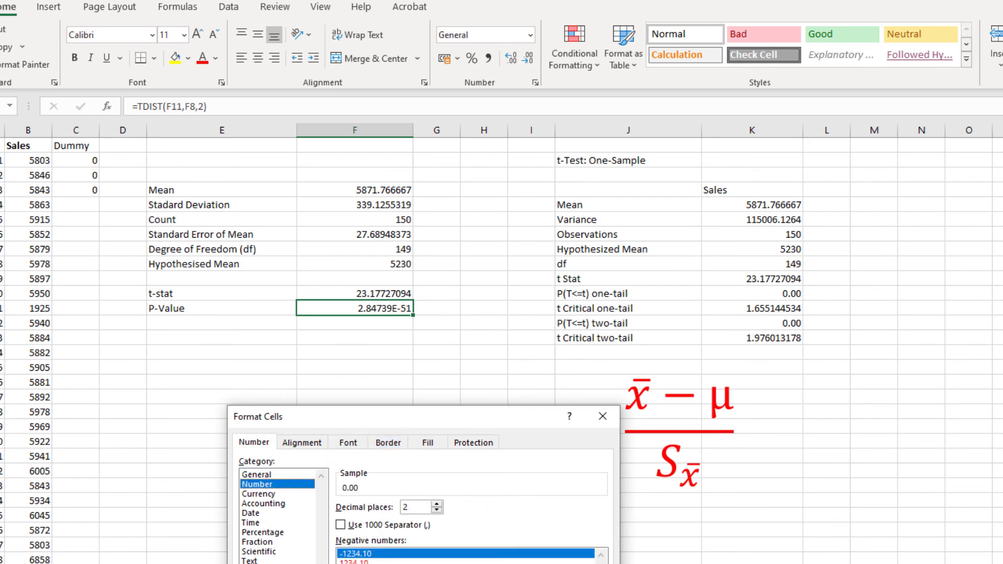
{"action": "key", "text": "Return"}
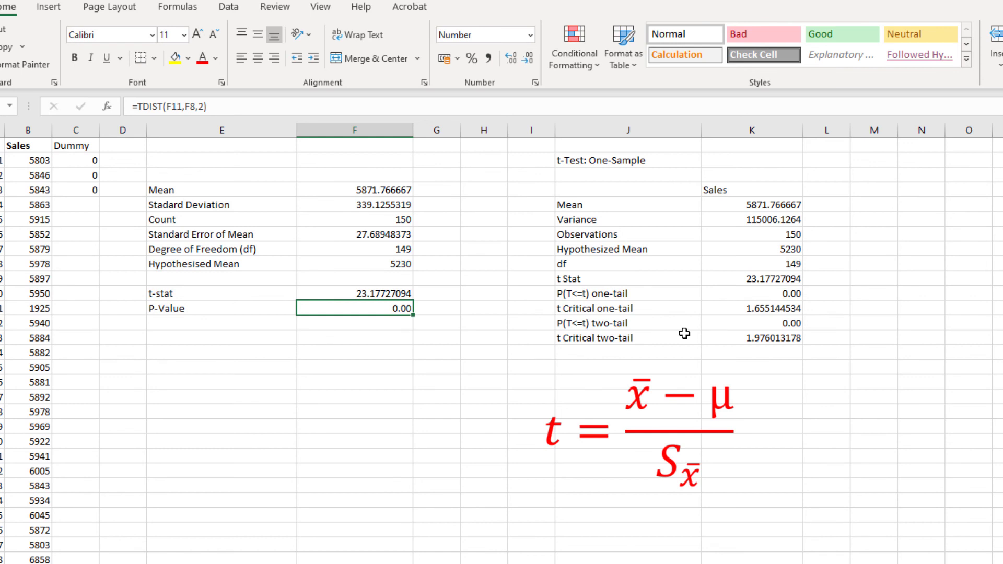
- Compare the P(T<=t) two-tail value in the t-test output with the calculated P-Value in F12
{"action": "left_click", "coordinate": [660, 324]}
{"action": "left_click", "coordinate": [776, 322]}
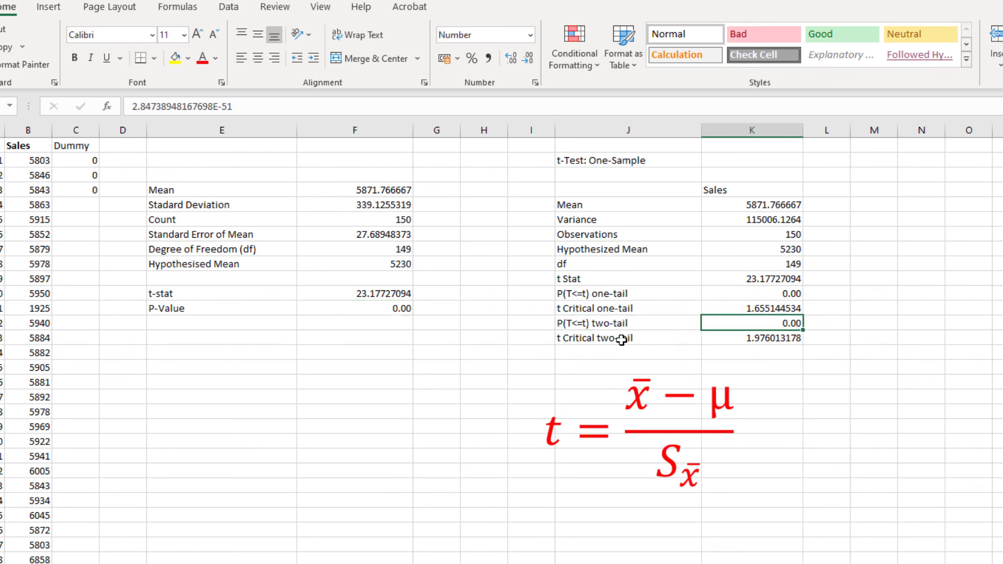
{"action": "left_click", "coordinate": [394, 312]}
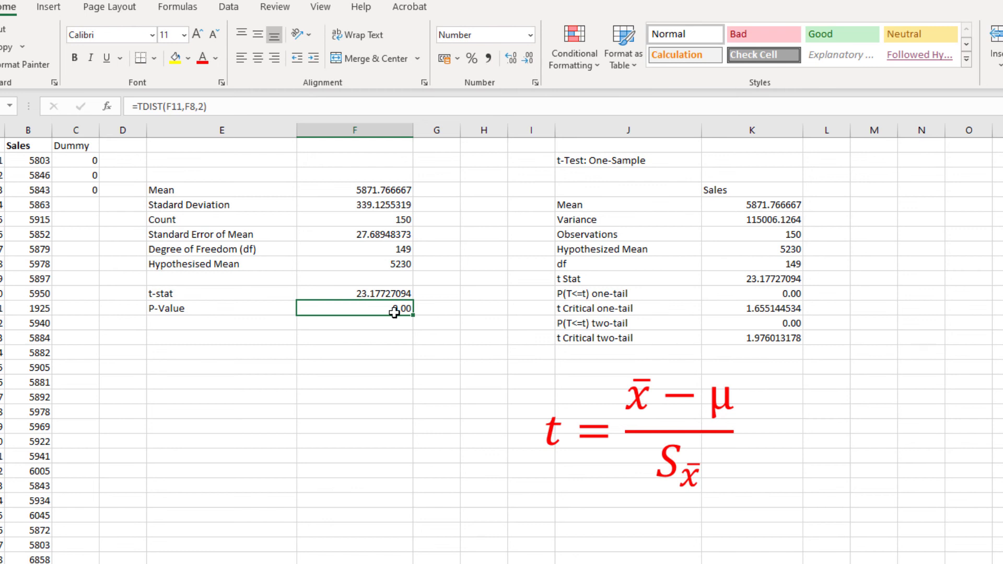
- Review the whole manual calculation block from Mean to P-Value against the t-Test: One-Sample output table
{"action": "left_click_drag", "start_coordinate": [640, 188], "coordinate": [764, 336]}
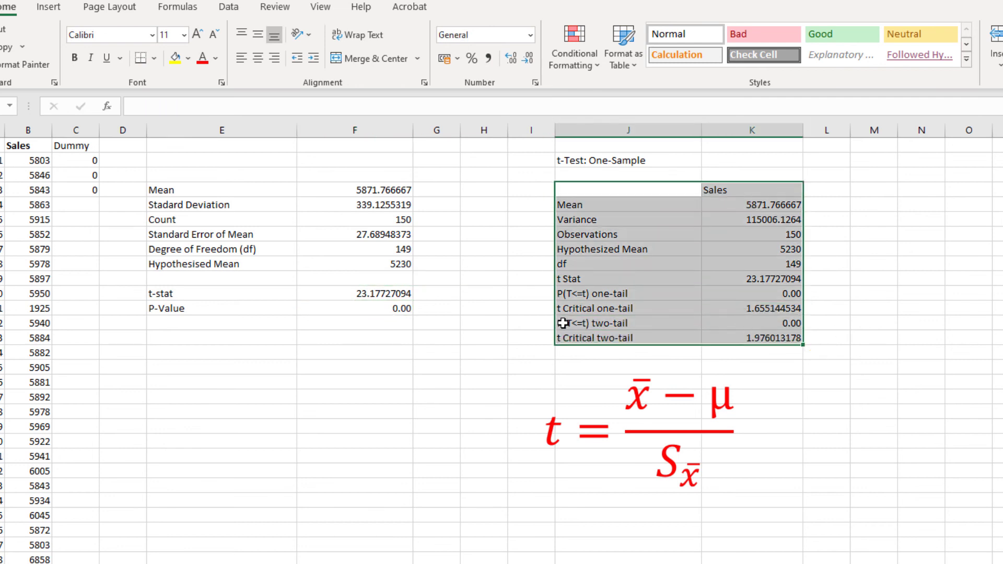
{"action": "left_click_drag", "start_coordinate": [363, 193], "coordinate": [368, 311]}
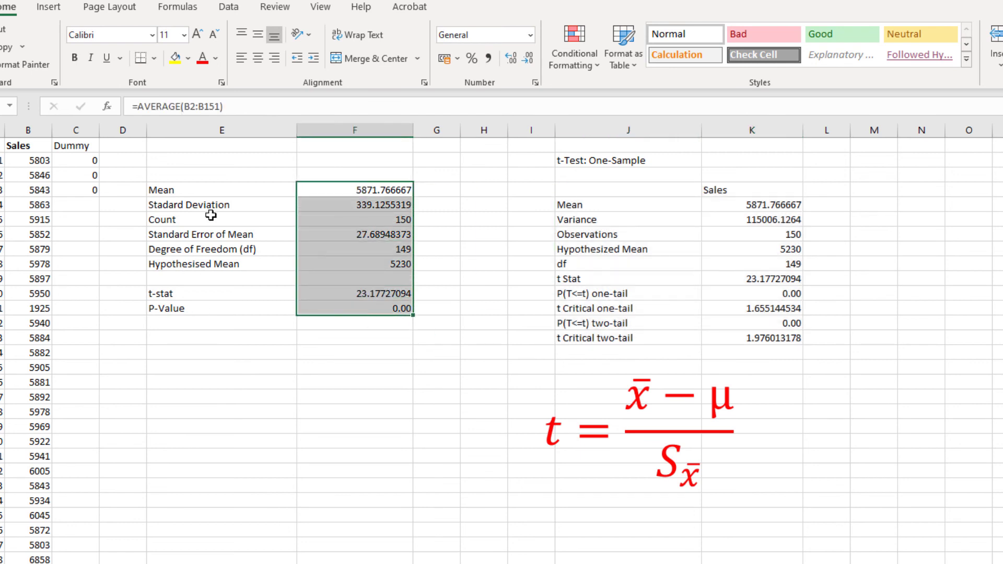
{"action": "left_click_drag", "start_coordinate": [219, 190], "coordinate": [386, 310]}
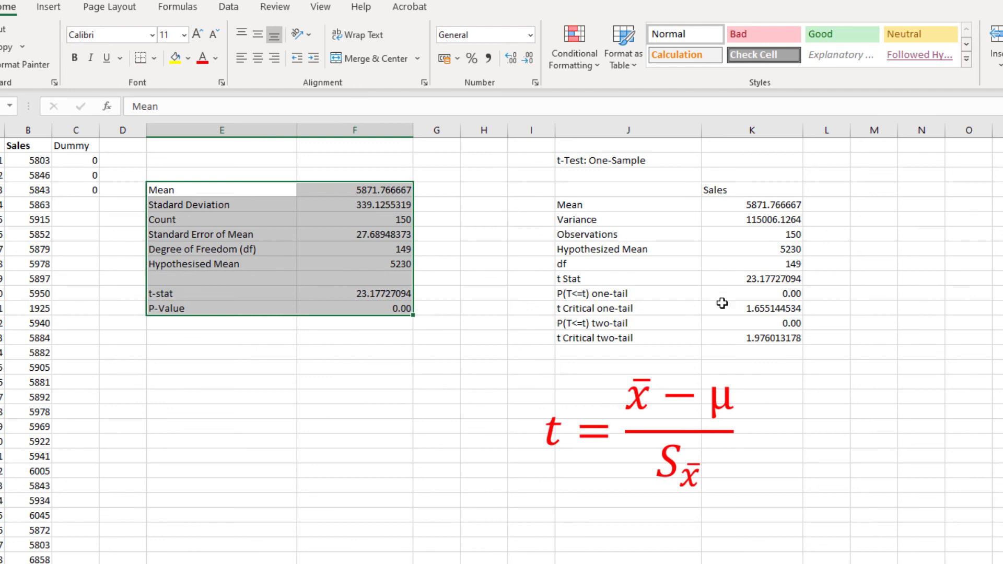
{"action": "left_click_drag", "start_coordinate": [653, 161], "coordinate": [750, 355]}
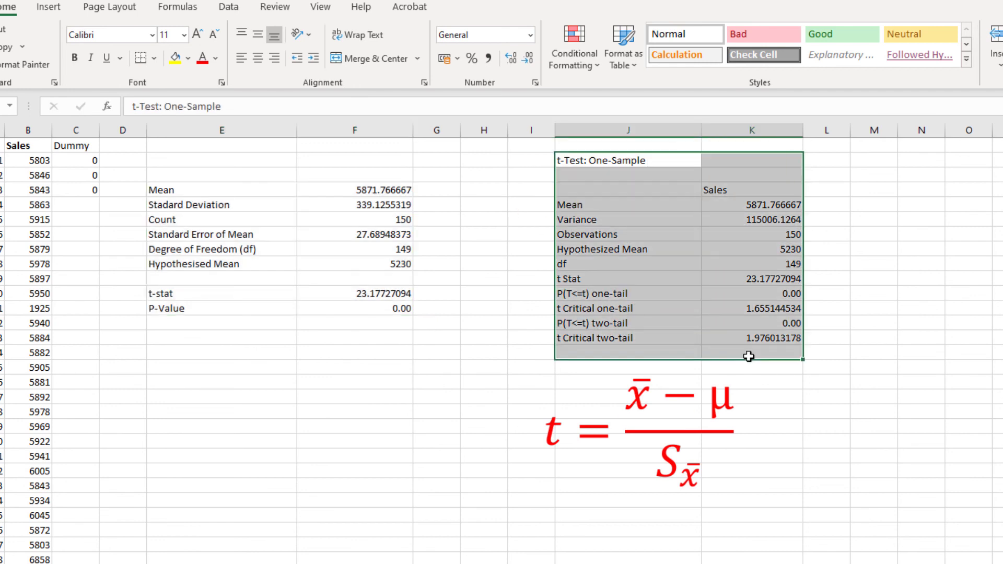
{"action": "left_click", "coordinate": [225, 9]}
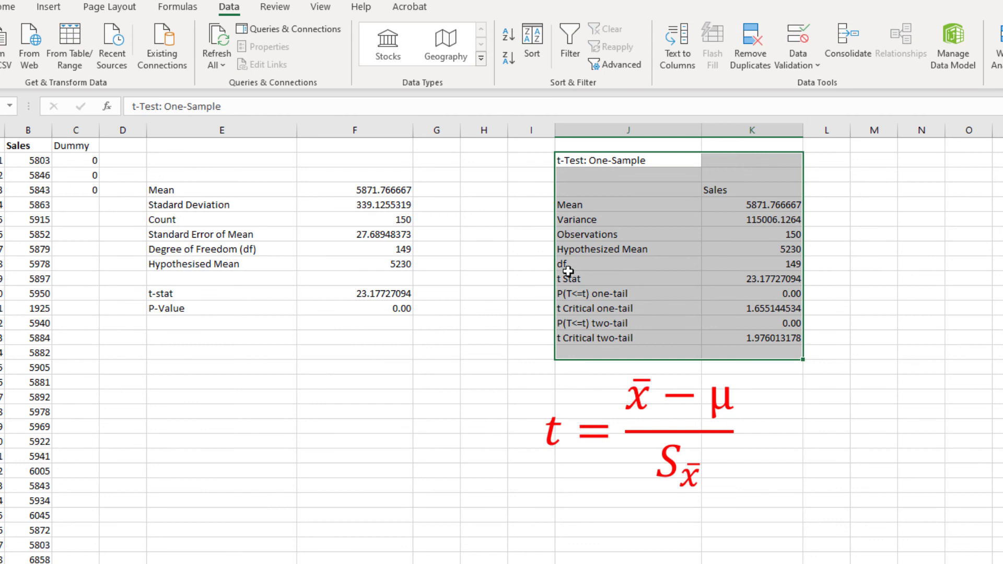
{"action": "left_click", "coordinate": [376, 264]}
{"action": "left_click_drag", "start_coordinate": [233, 195], "coordinate": [370, 307]}
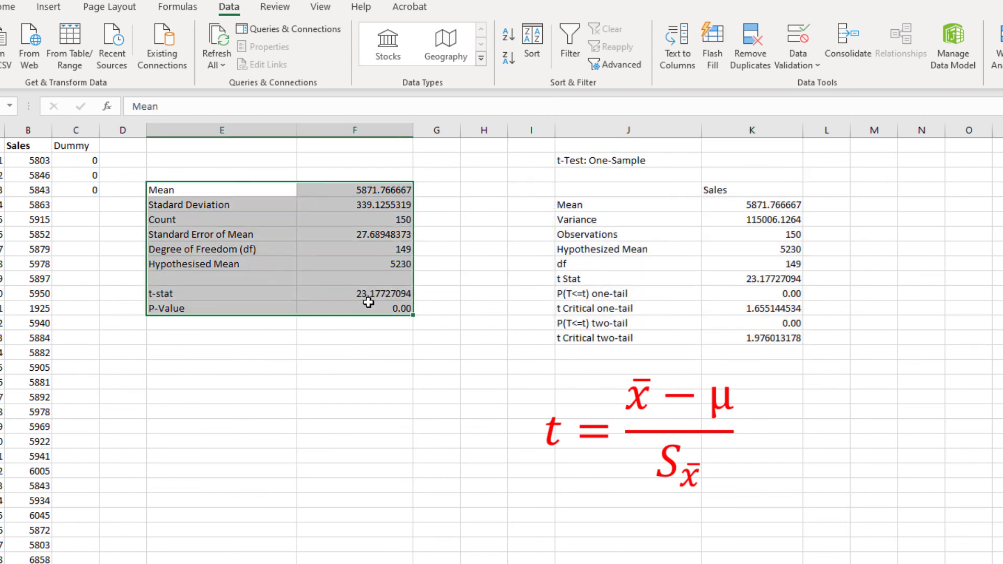